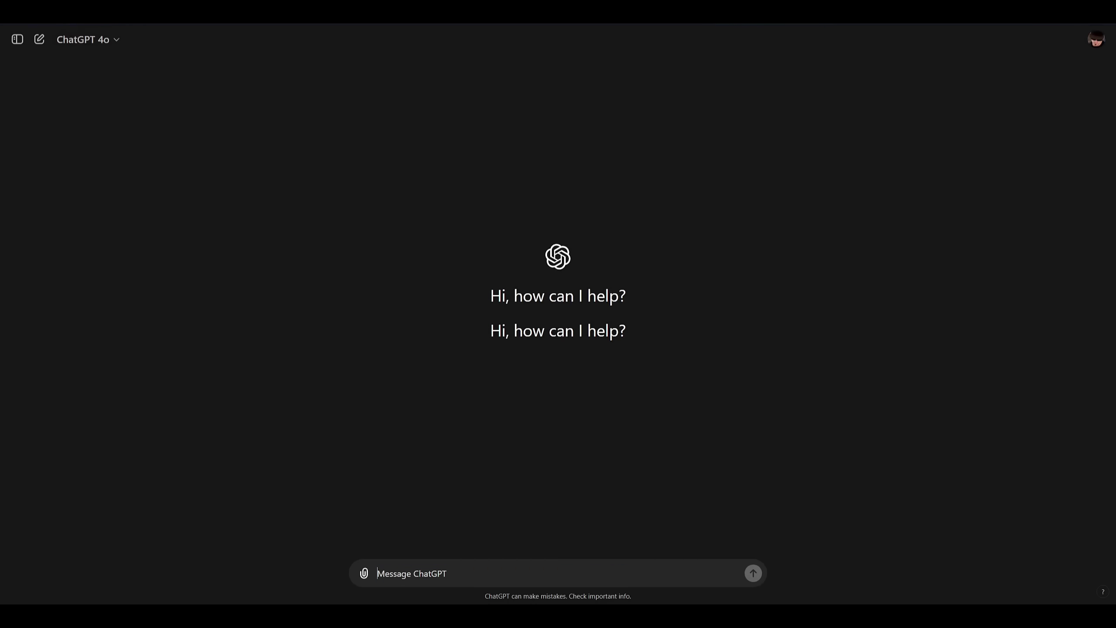
type("You don't even have to crea")
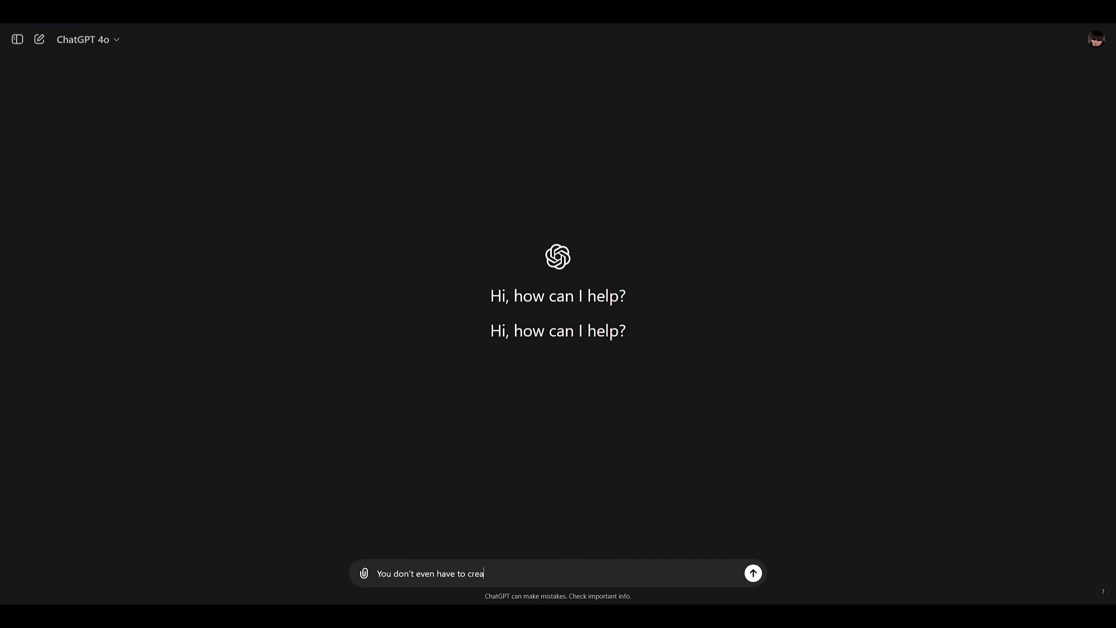
type("te a prompt because Nick is going to give you exactly wh")
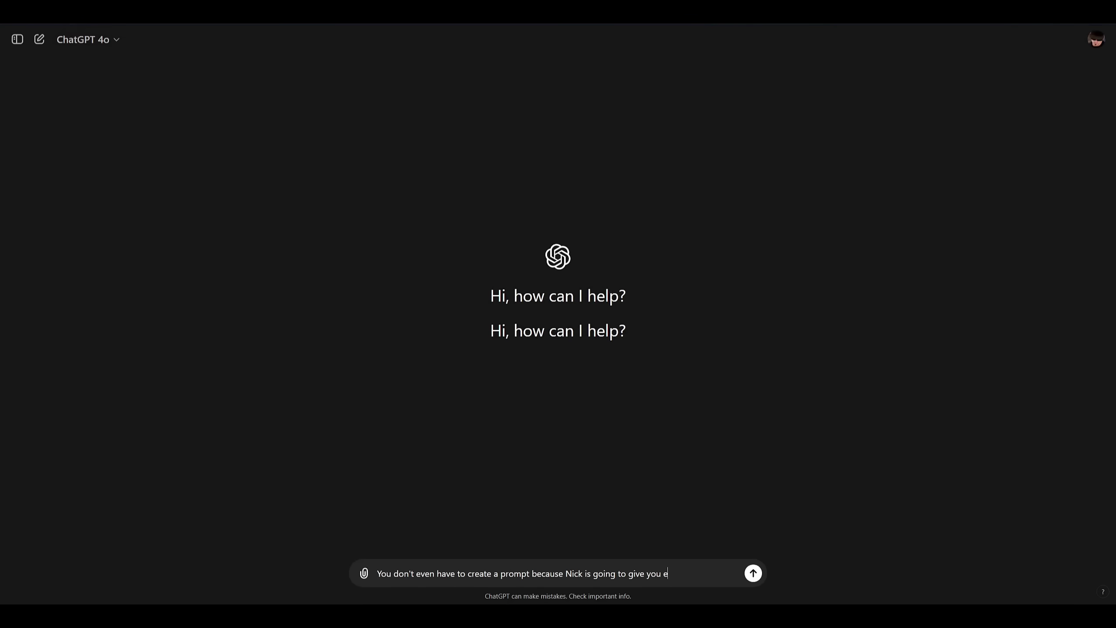
type("at you need!")
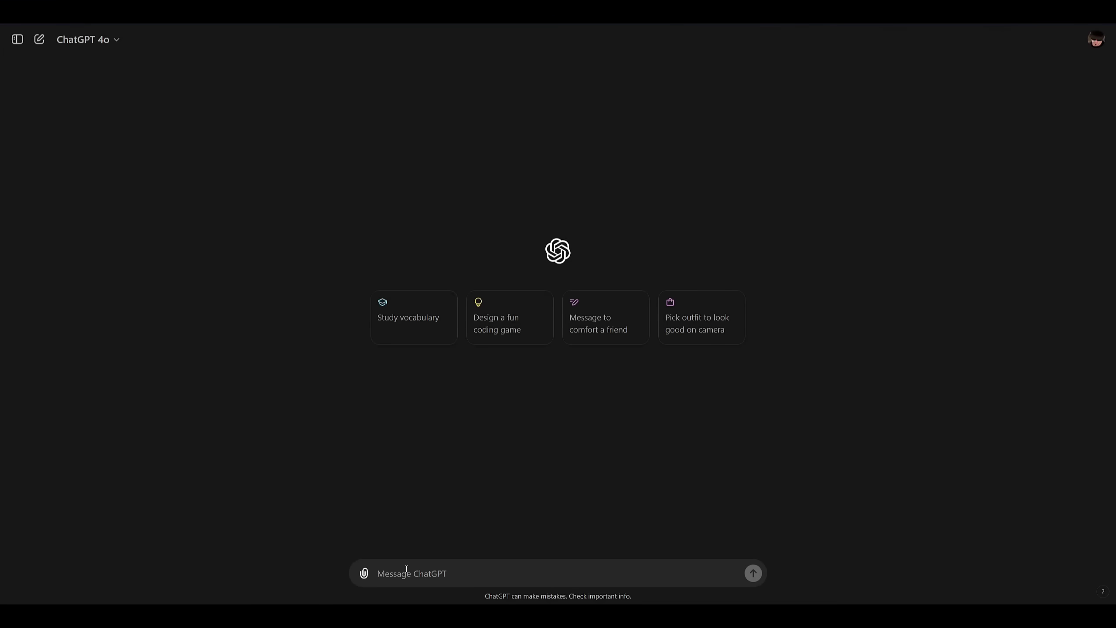
Request a minimalist, one-color solid black icon of a velociraptor in an attack stance on plain white, with smooth curves, clean lines, negative space and no text
type("Create a minimalist, one-color icon of a velociraptor in an attack stance in solid black with a plain white background. The design should be simple and bold, using smooth curves to represent the natural form of the object. Avoid gradients, shading, or fine details, focusing on clean lines. The icon should be asymmetrical to enhance the organic look, centered, and well-balanced with ample white space surrounding it. Use negative space creatively to add depth to the design, making it scalable and easy to vectorize. No text or lettering should be included.")
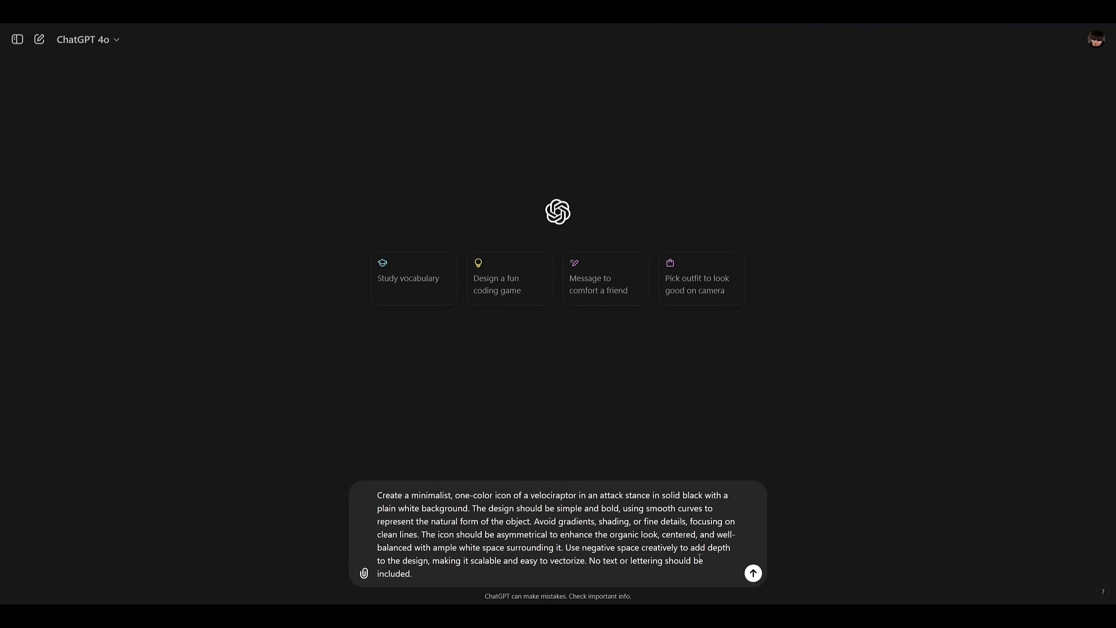
left_click(753, 573)
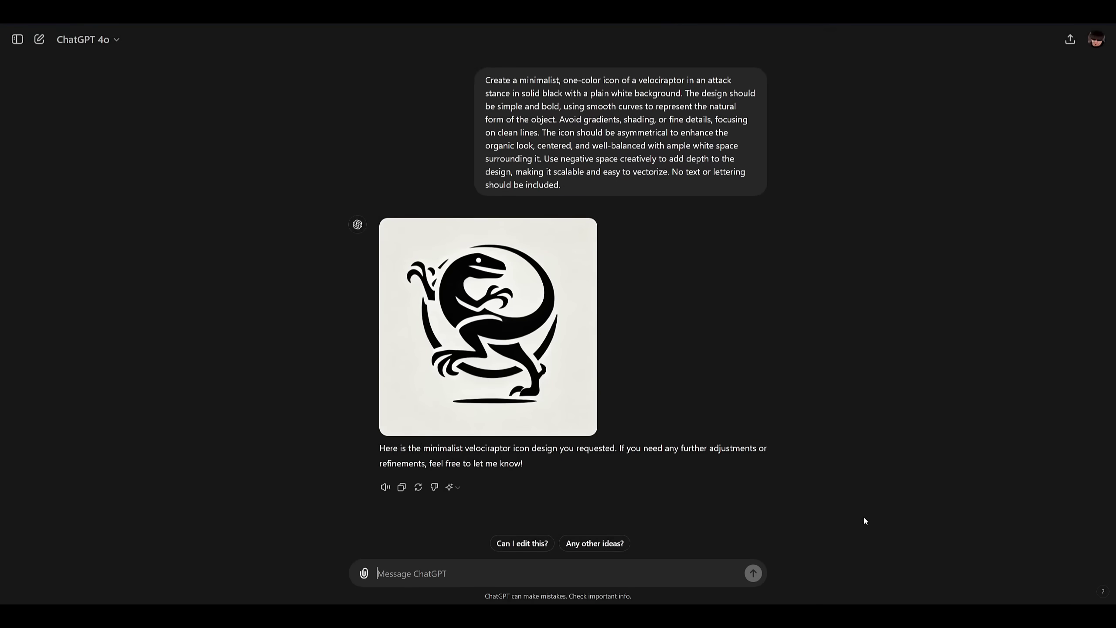
Mask the white gap between the velociraptor's torso and thigh and submit the edit "Make this section solid black to connect the body"
left_click(495, 344)
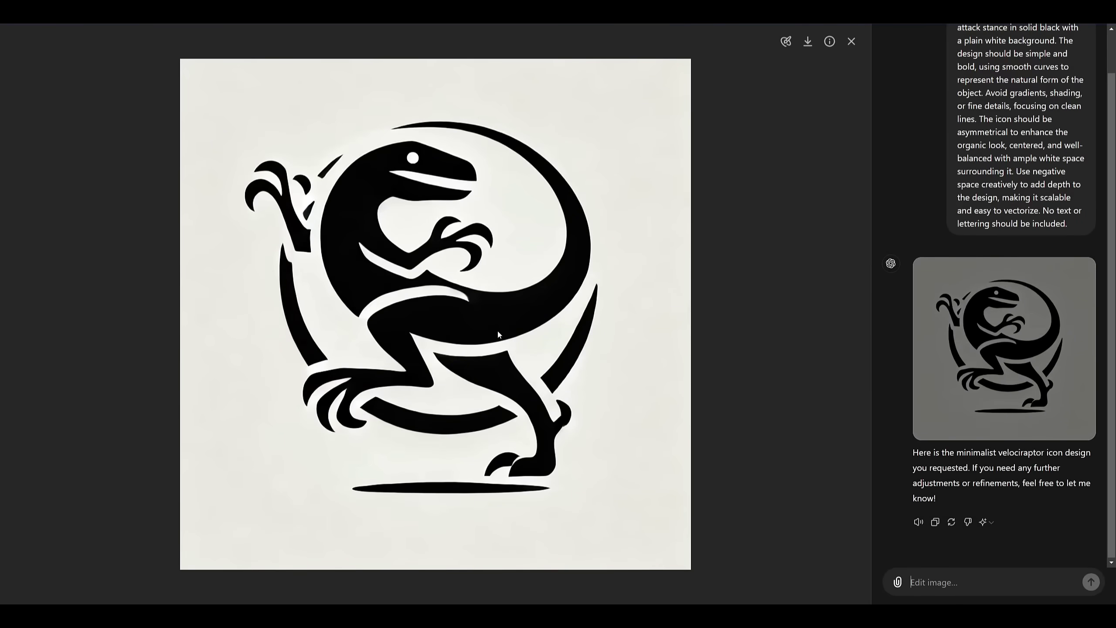
left_click(786, 41)
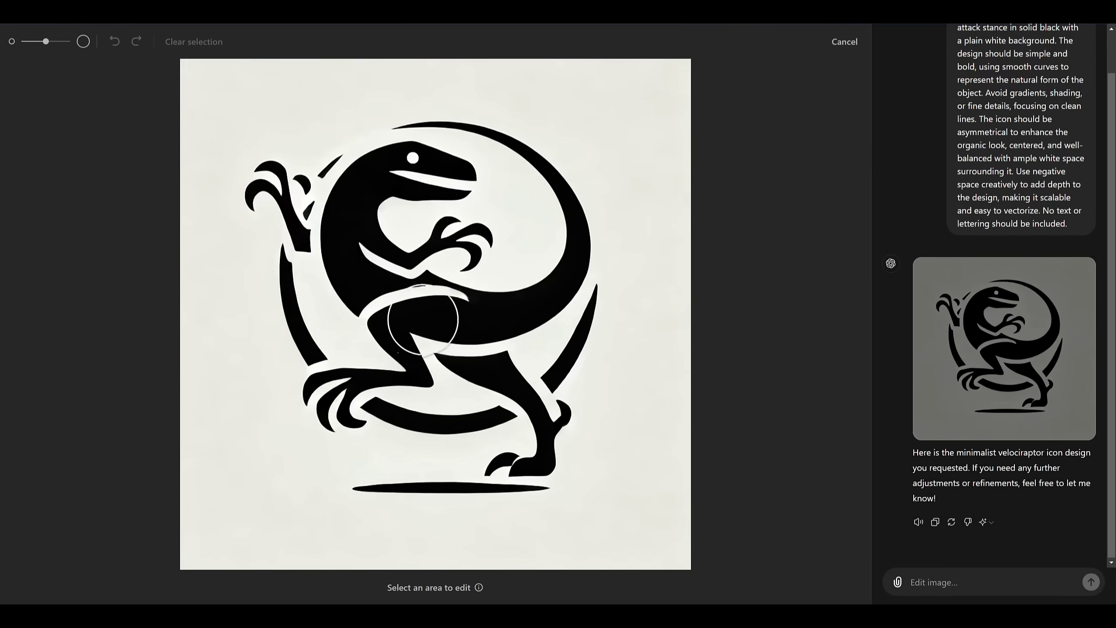
left_click_drag(454, 301, 384, 310)
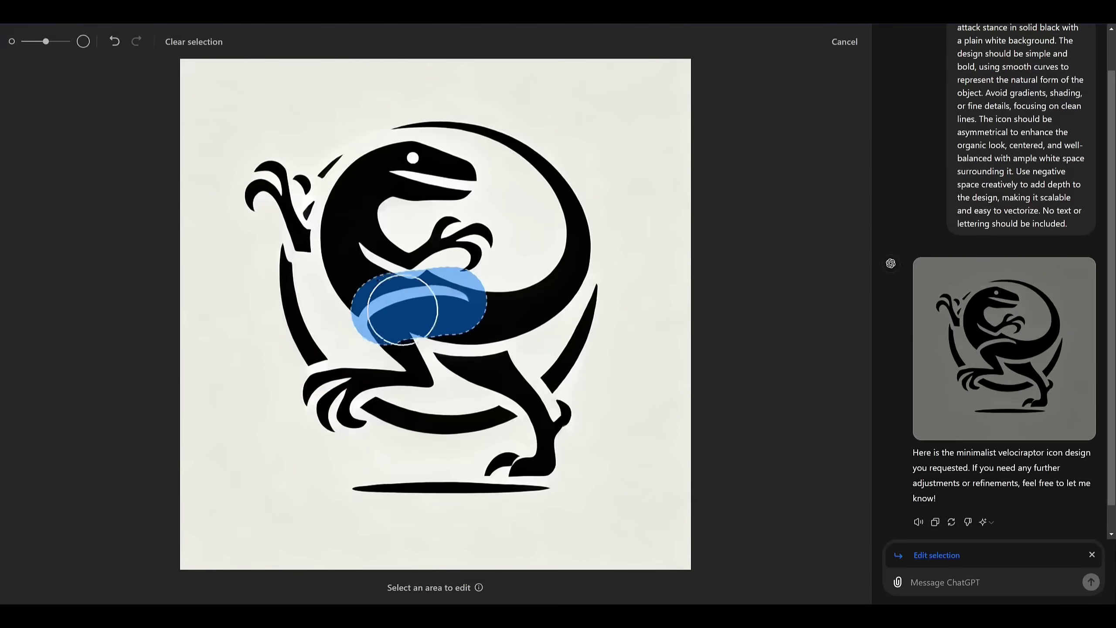
left_click(963, 582)
type("Make thi")
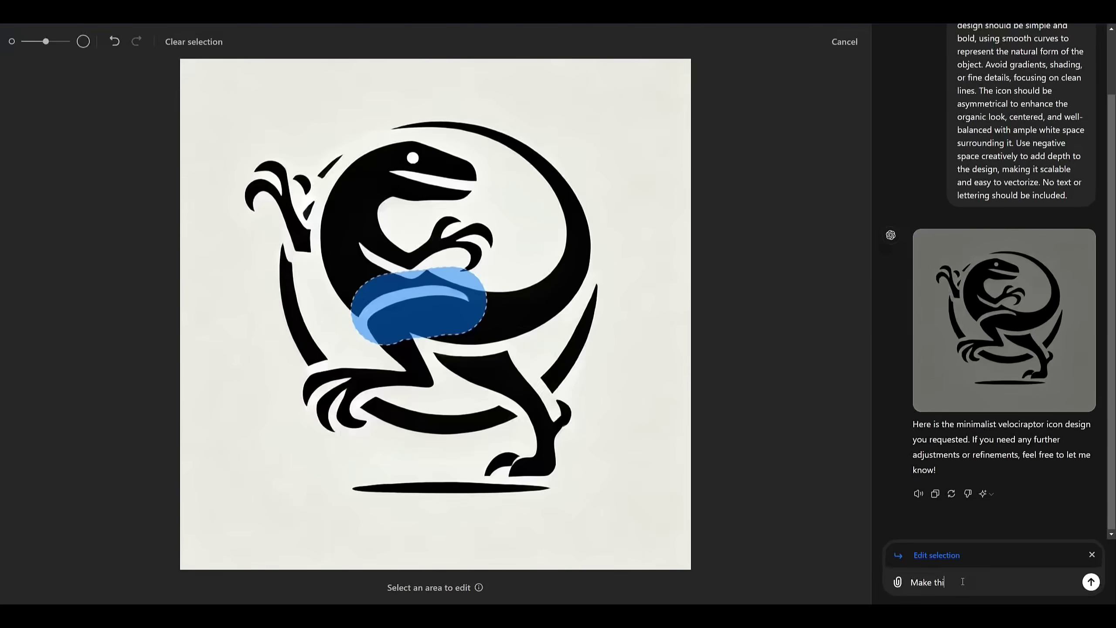
type("s section solid blac")
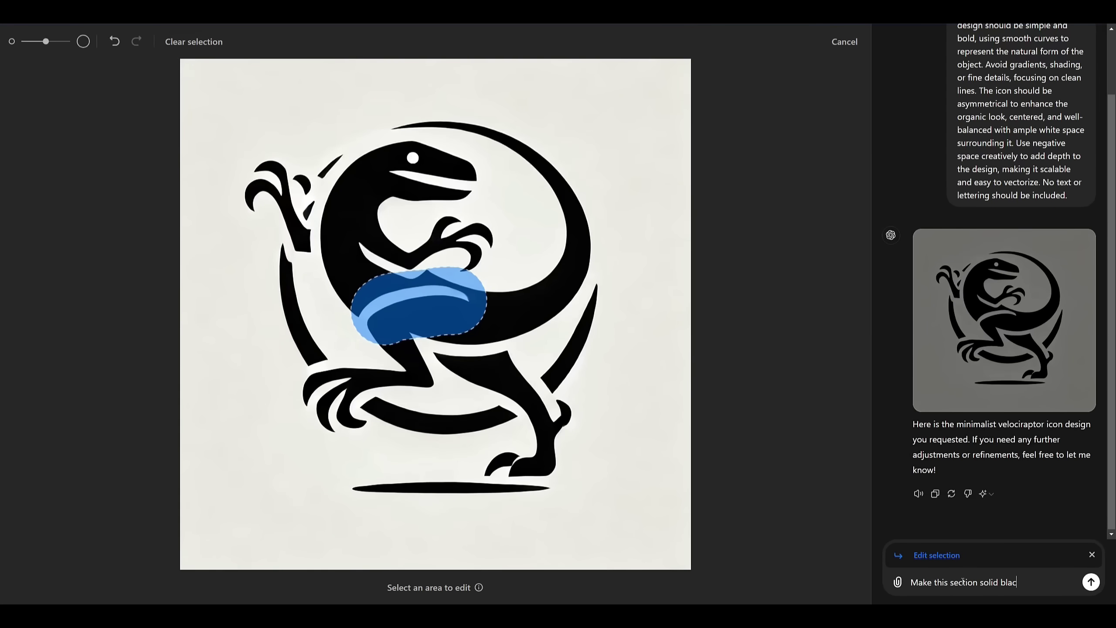
type("k to connect the body")
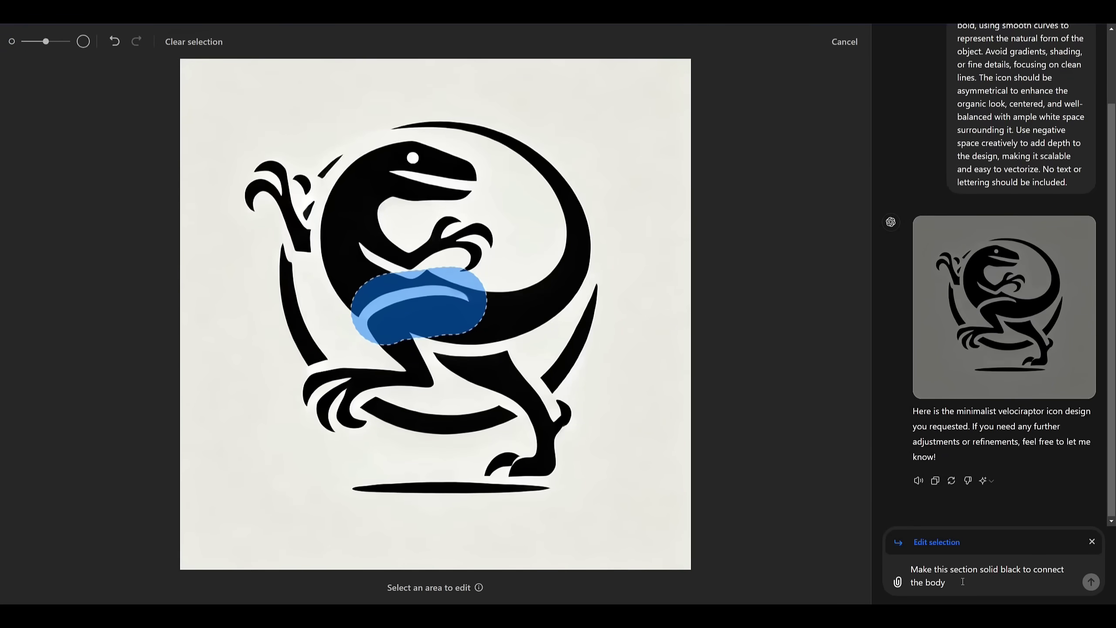
key("Return")
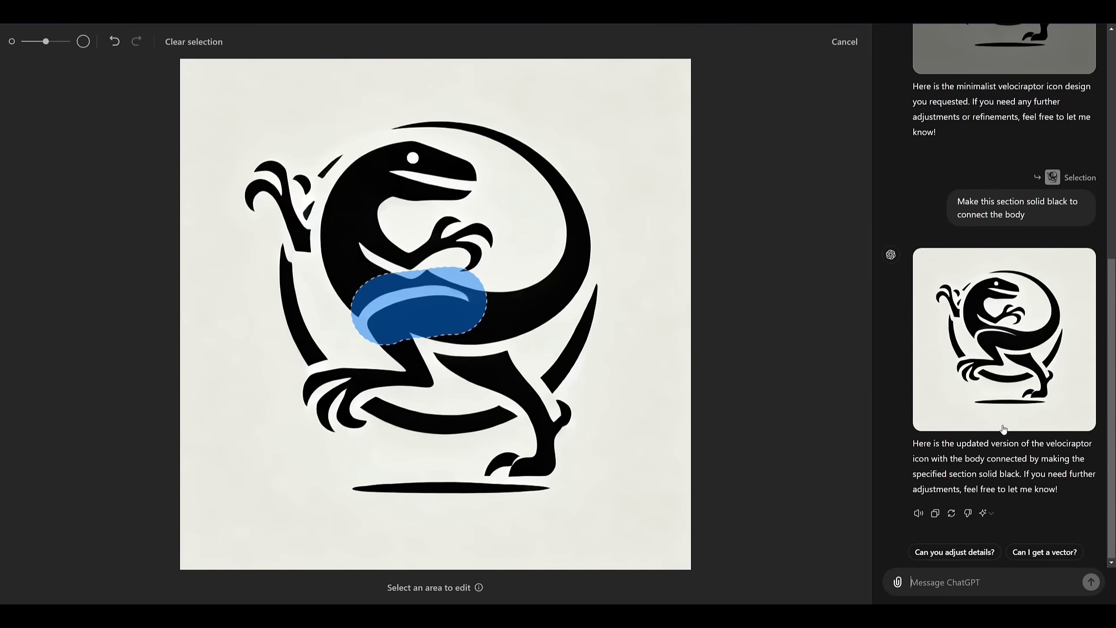
In the updated icon, mask the gap between the raised arm and the torso and request "Connect the arm to the body"
left_click(1009, 354)
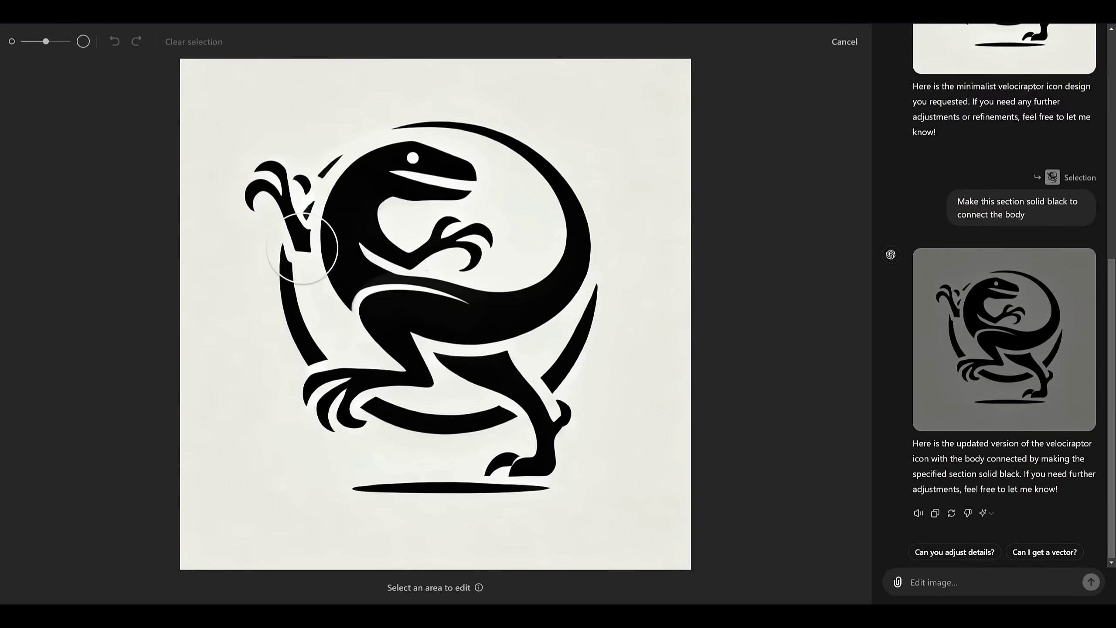
left_click_drag(301, 245, 318, 249)
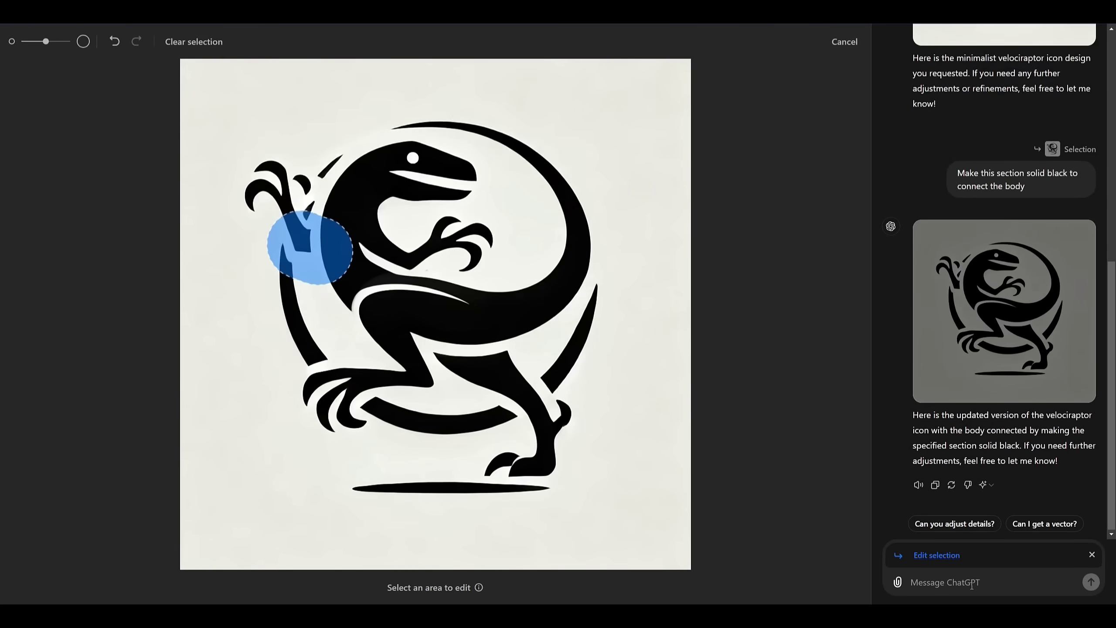
type("Connect the arm to the body")
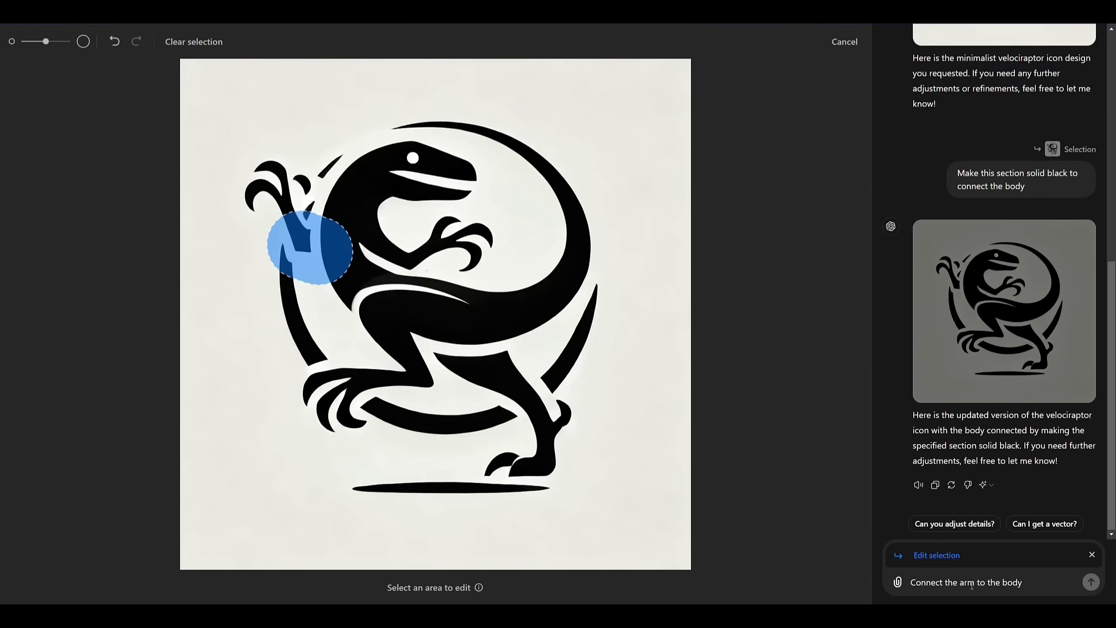
key("Return")
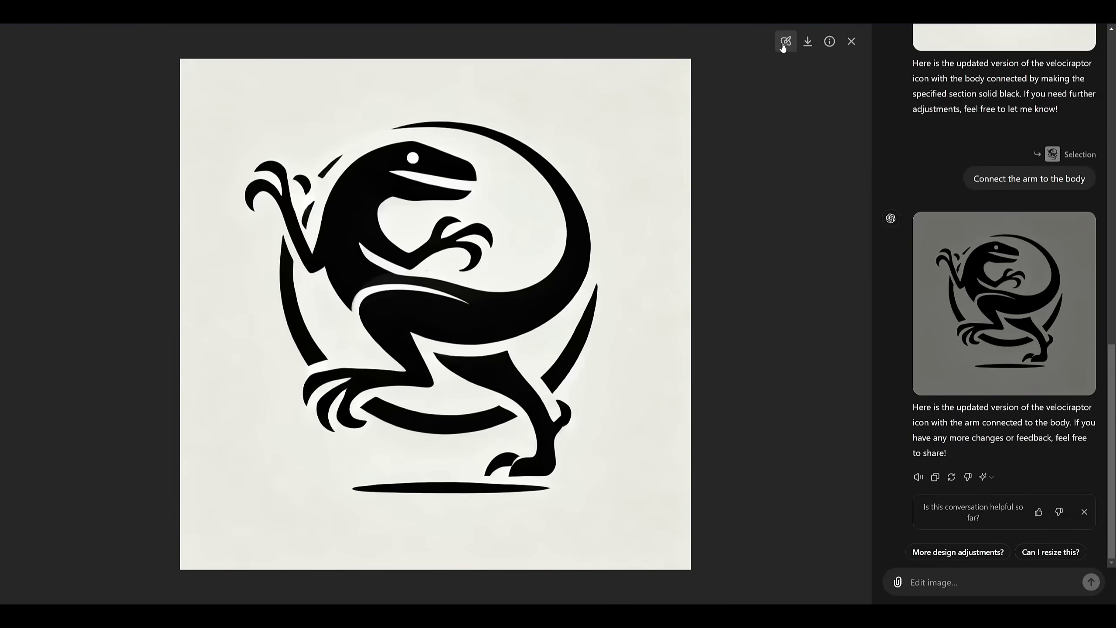
Mask the raised hand's detached claw, request "Connect this claw to the hand", and view the updated icon before returning to the chat
left_click(784, 43)
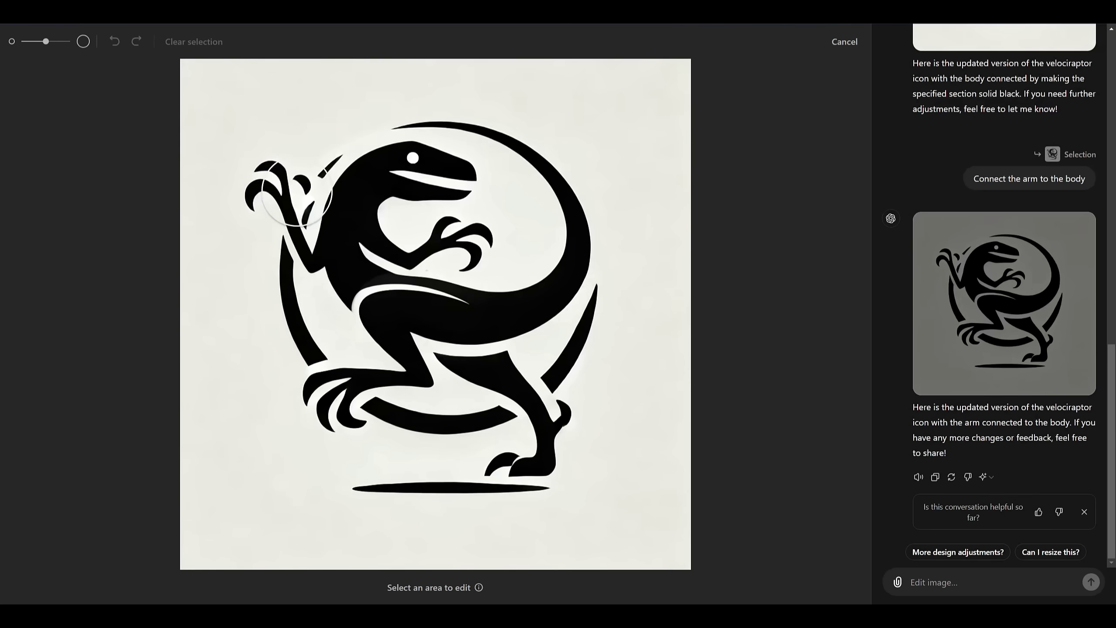
left_click(288, 194)
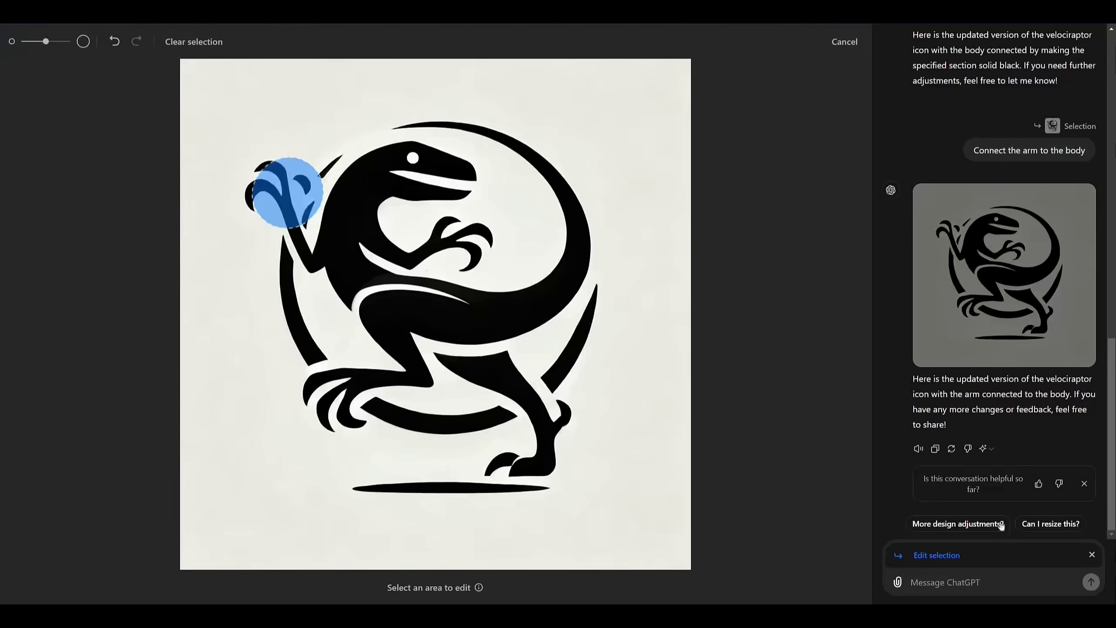
type("C")
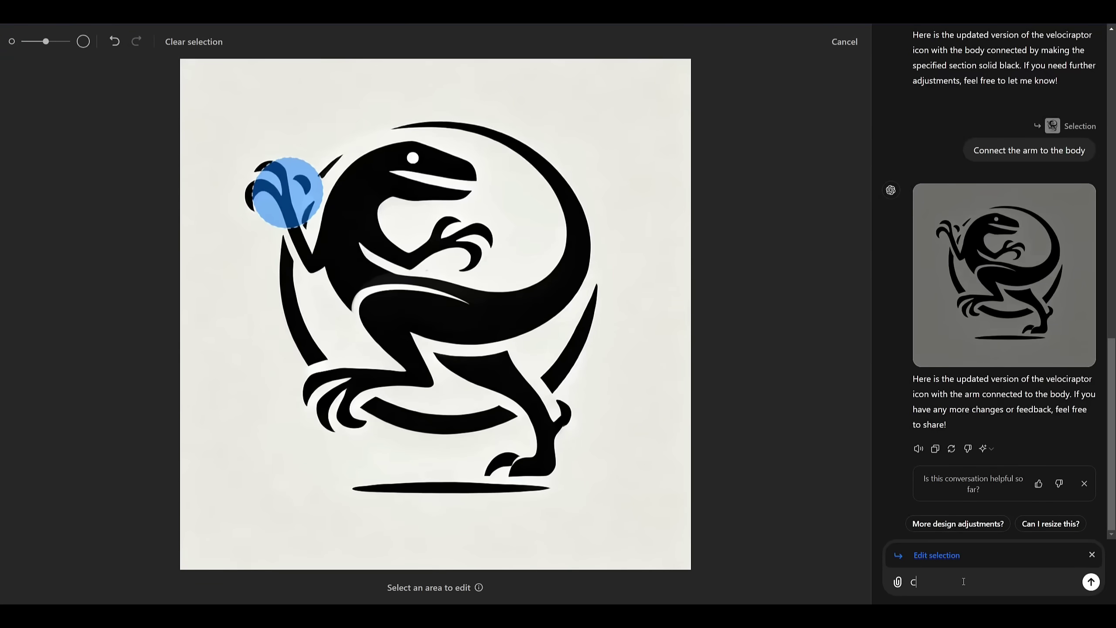
type("onnect this claw to the hand")
key("Return")
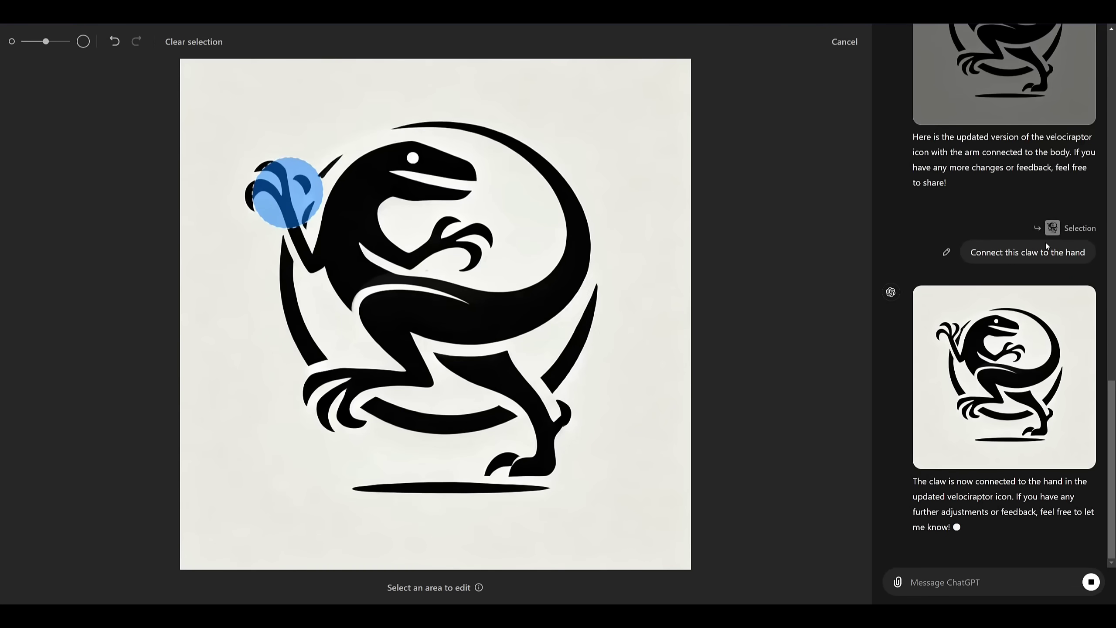
left_click(958, 313)
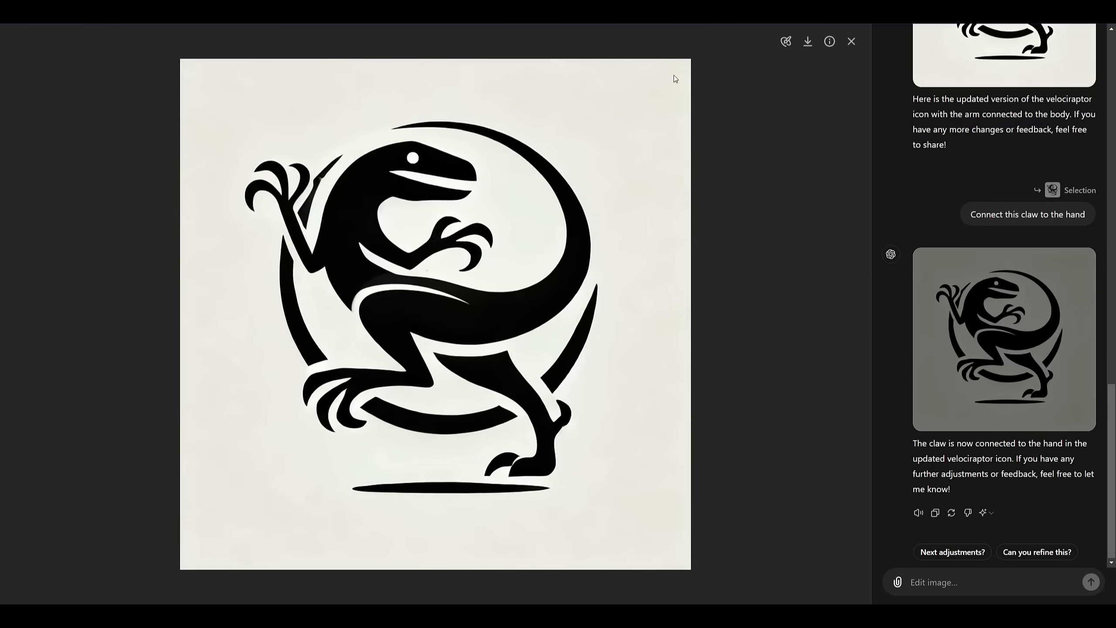
left_click(850, 43)
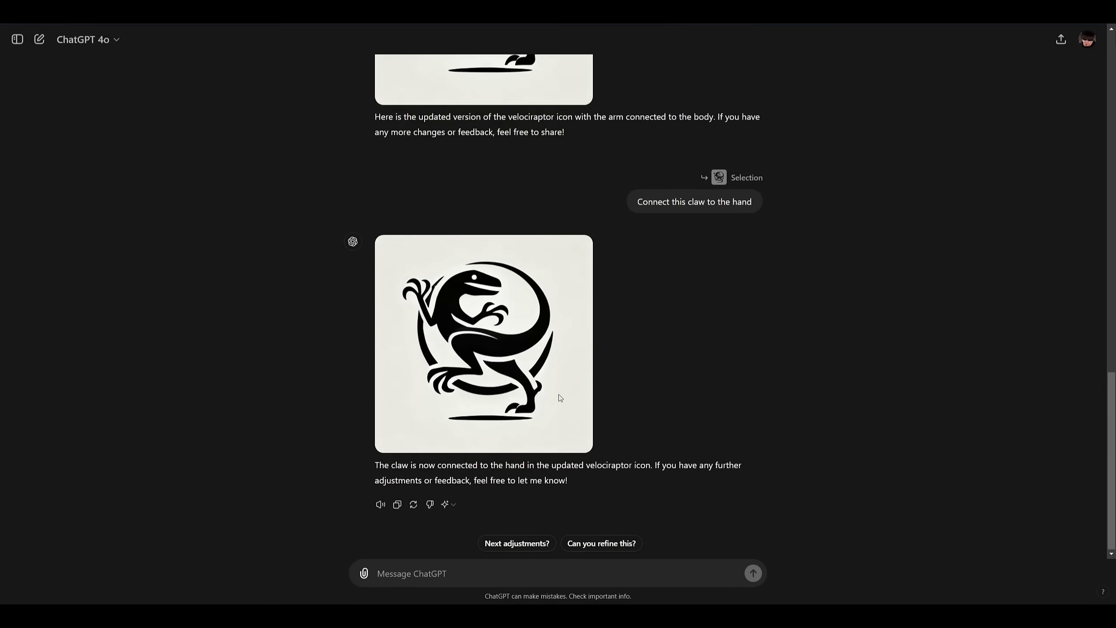
Send the request "Generate another variation using my same prompt" for the velociraptor icon
type("Generate another v")
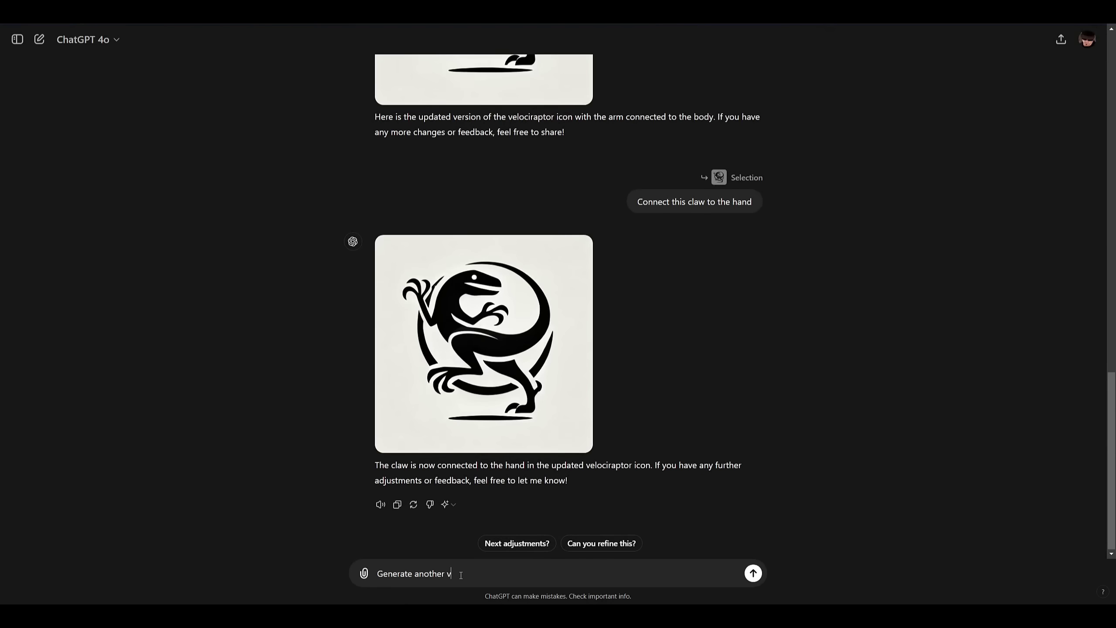
type("ariation using my same prompt")
key("Return")
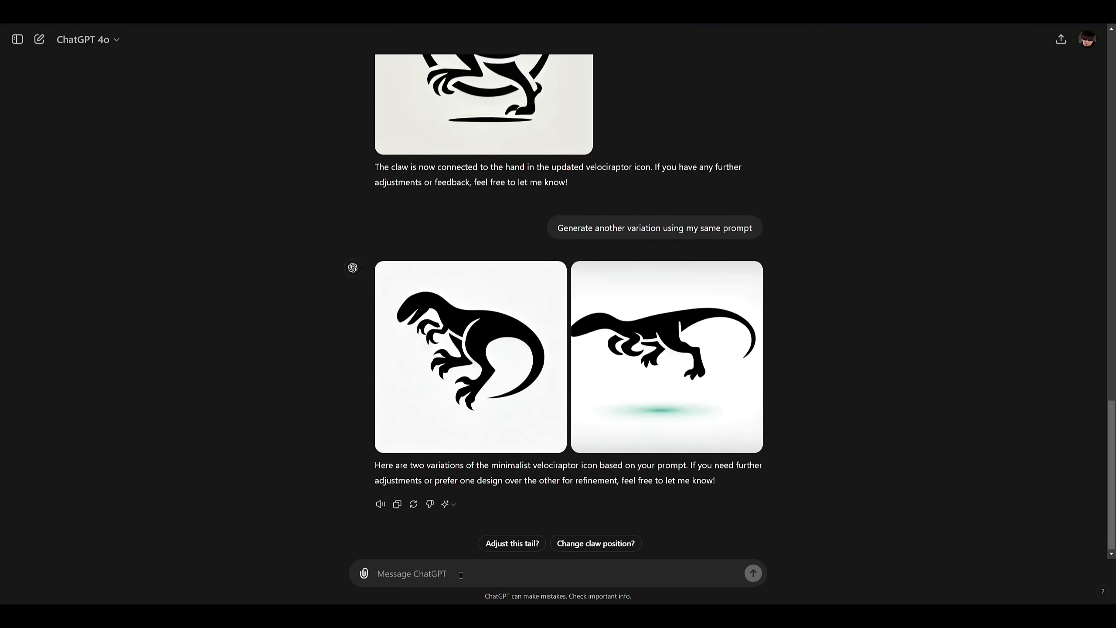
Send the follow-up request "Generate more variations and please make this more aggressive."
type("Generate mor")
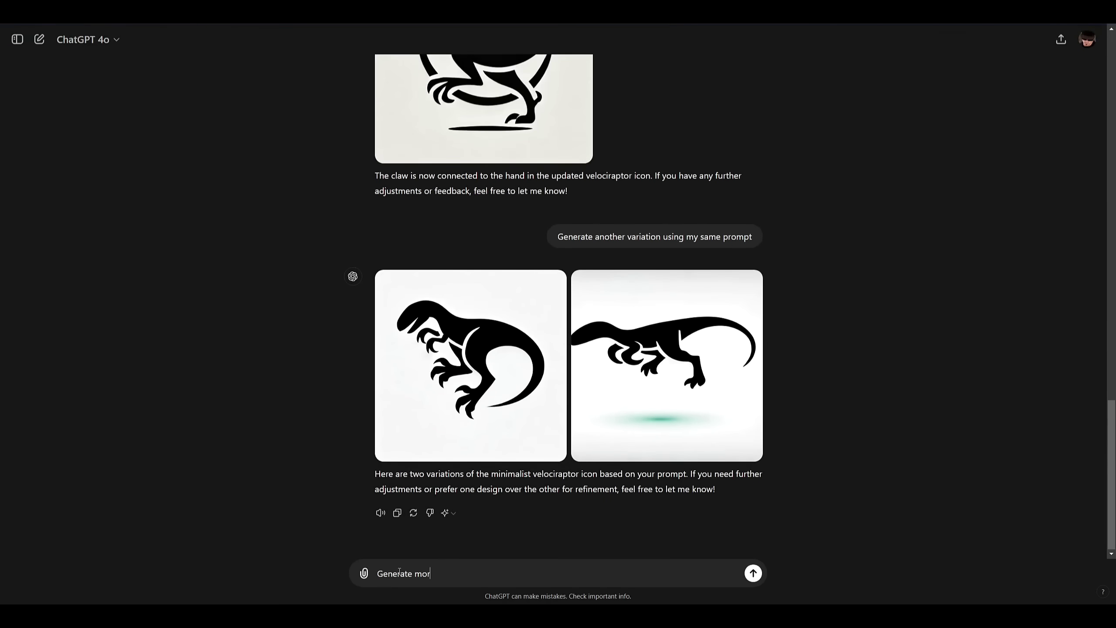
type("e variations and please make this mor")
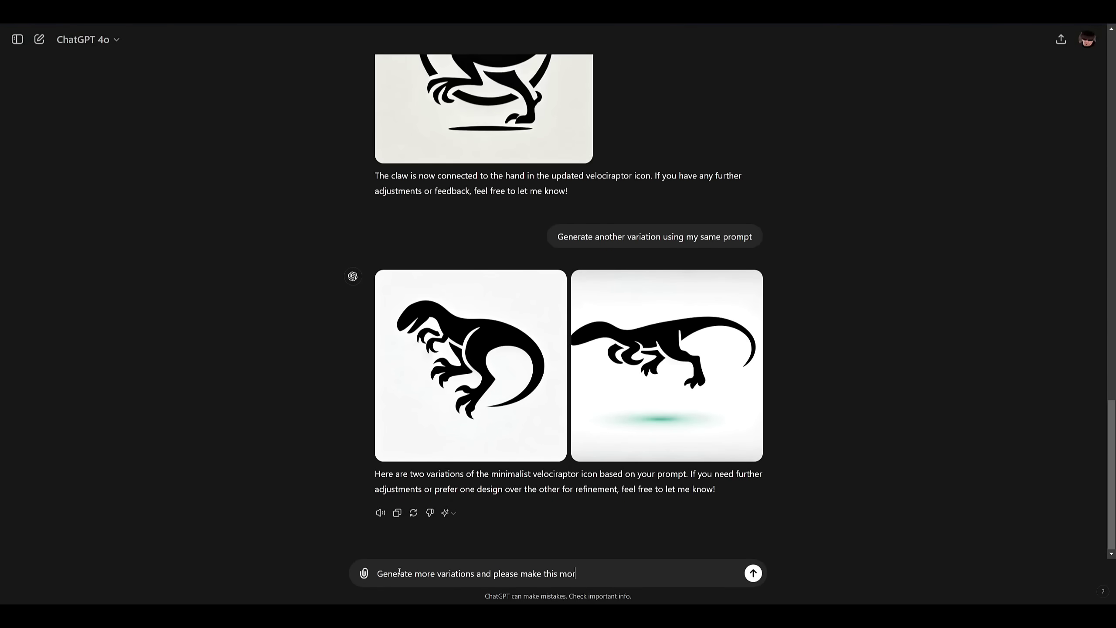
type("e aggressive.")
key("Return")
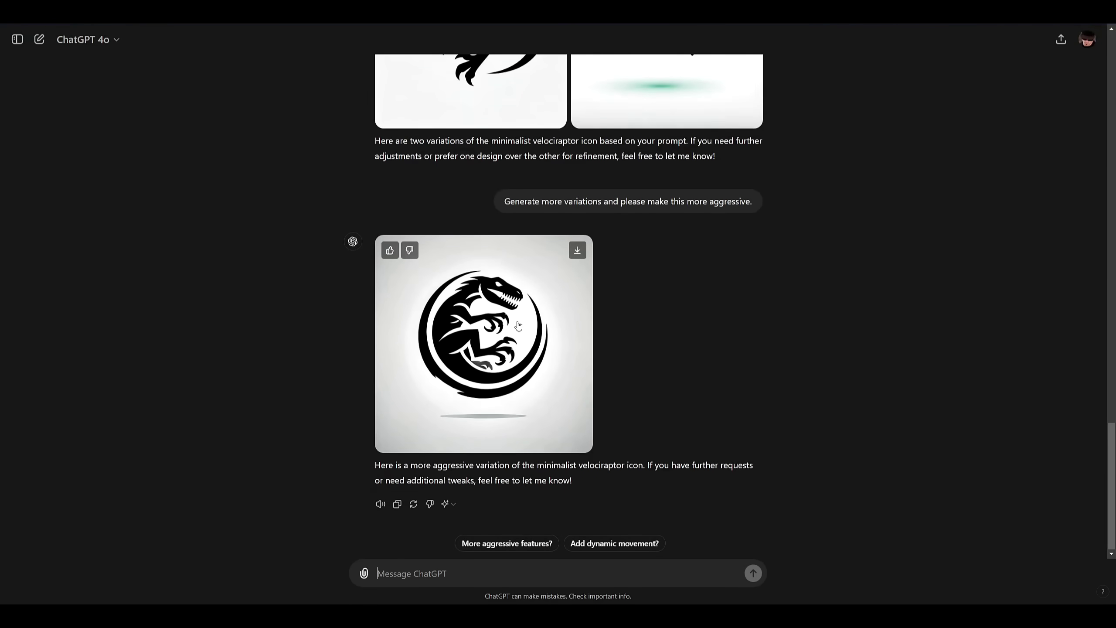
In the aggressive variation, mask the back spikes and the ground shadow and request "Remove the spikes on the back and remove the shadow below"
left_click(477, 336)
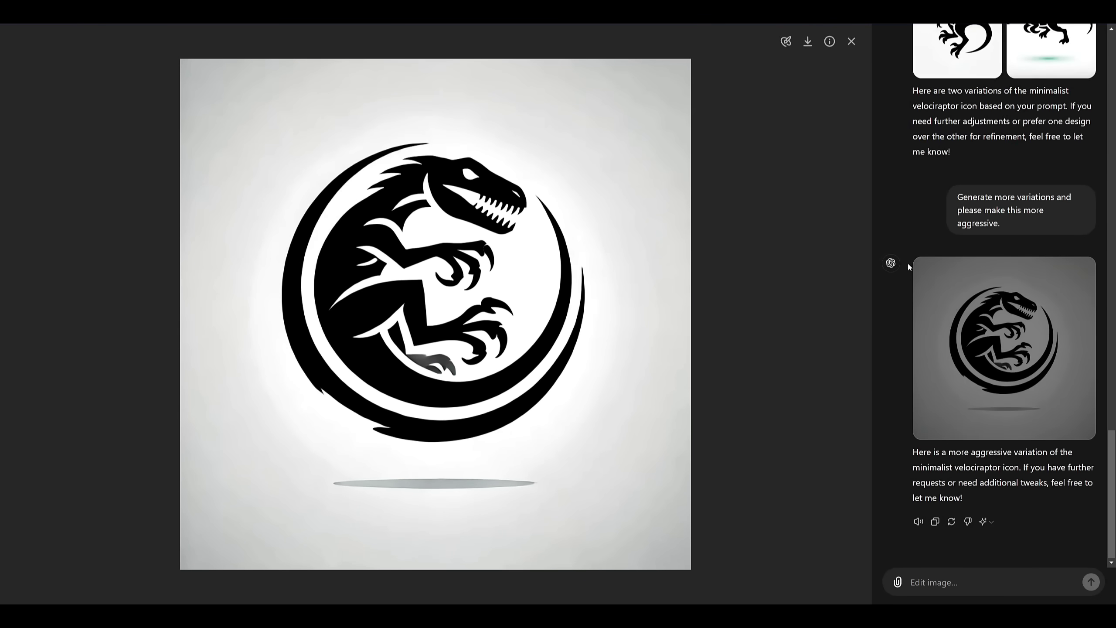
left_click(786, 42)
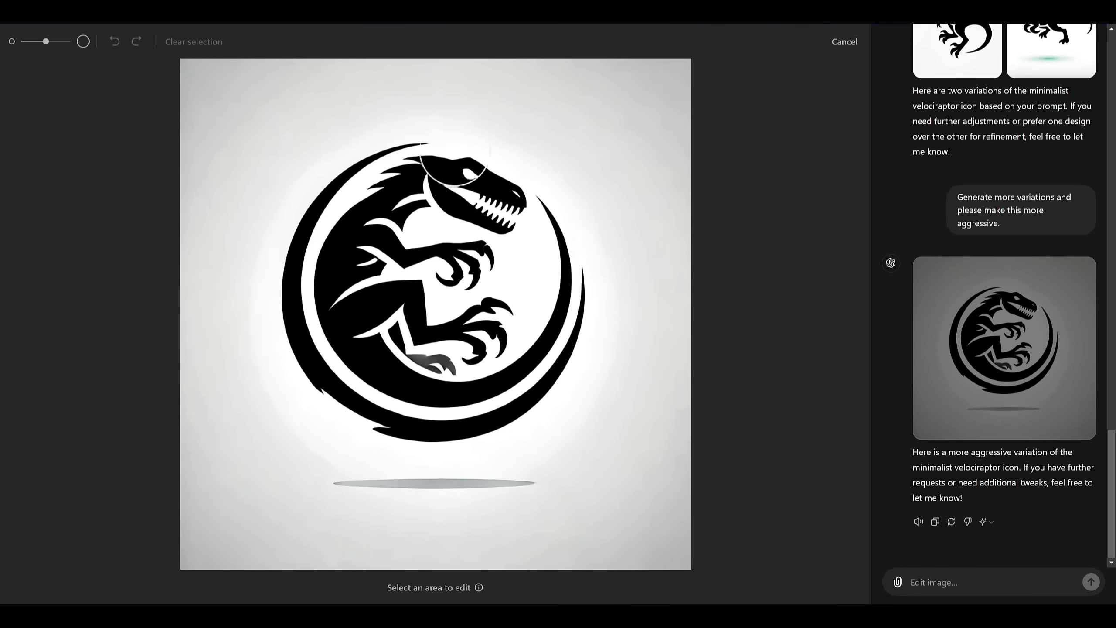
left_click_drag(411, 160, 400, 169)
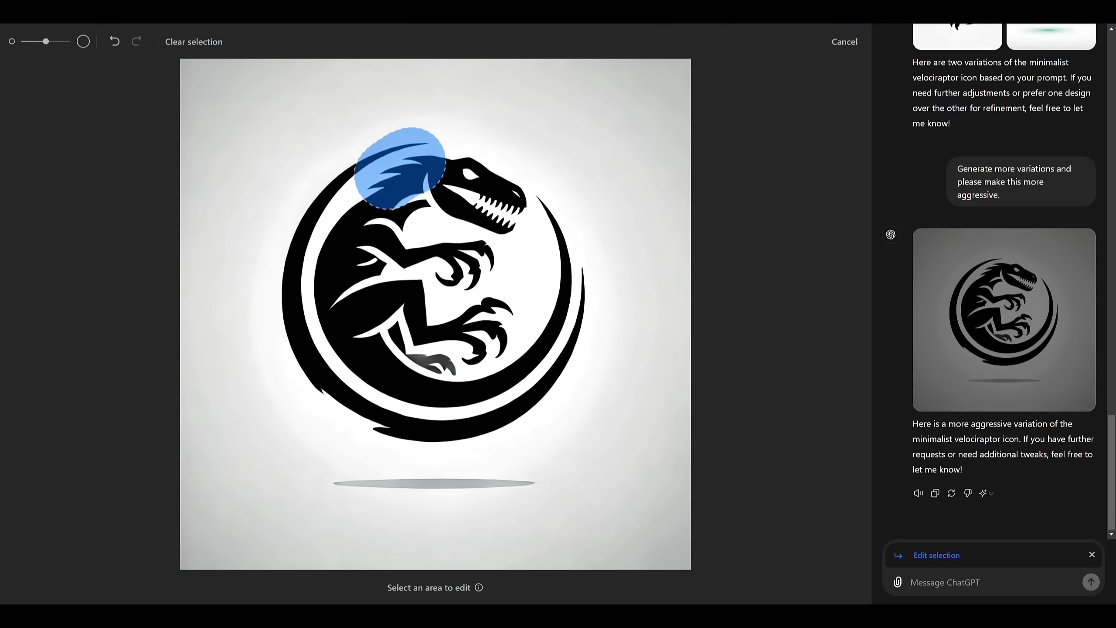
left_click_drag(321, 486, 547, 490)
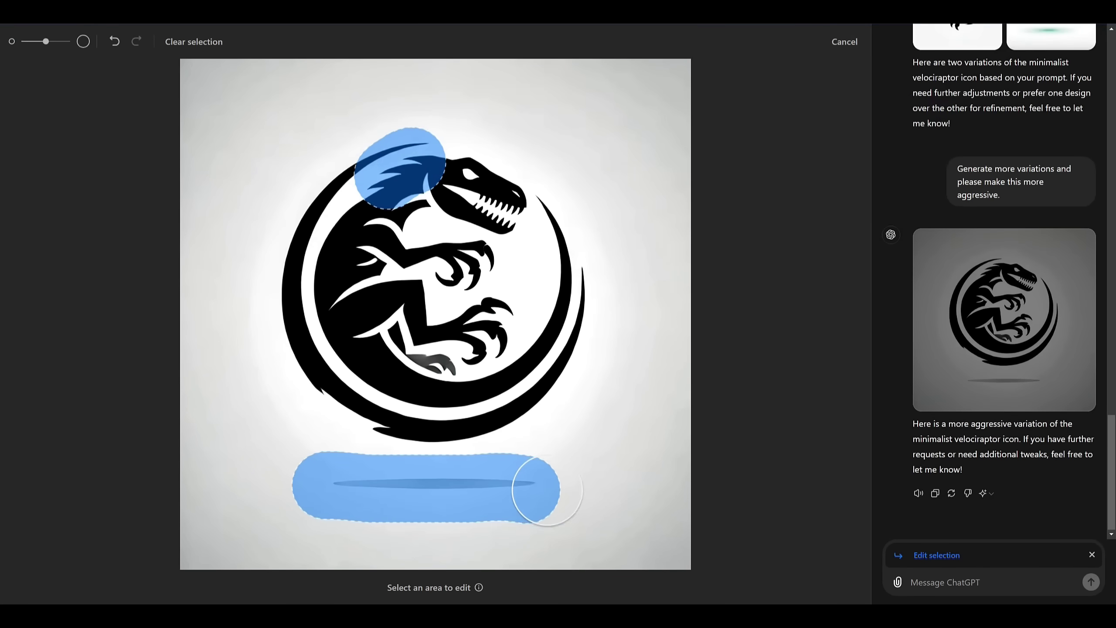
left_click(987, 579)
type("Remove the spikes on the back and remove")
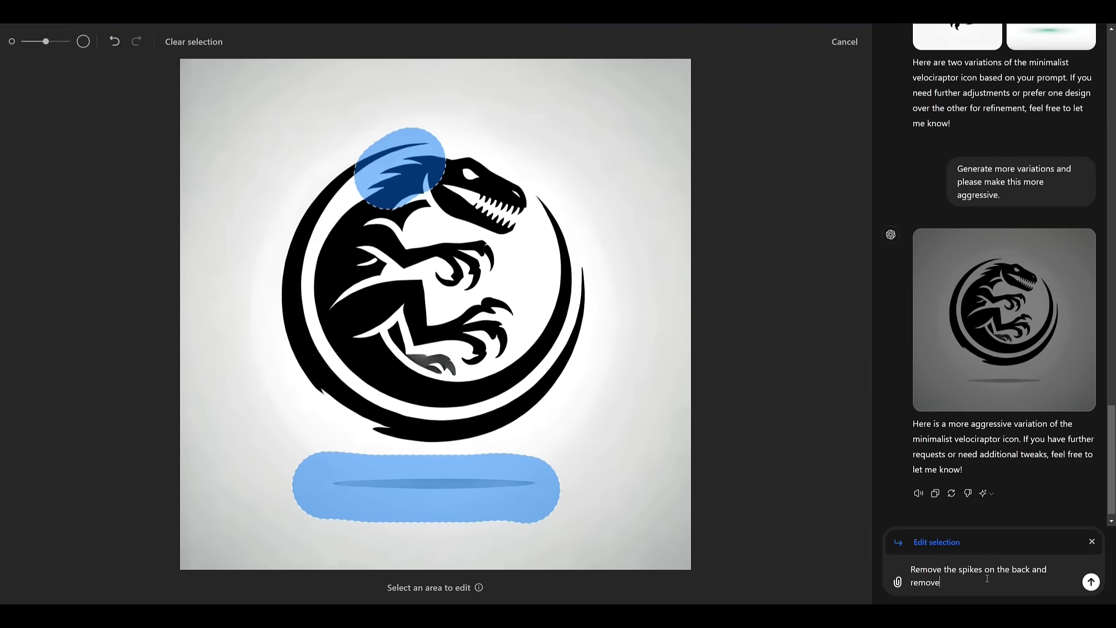
type(" the shadow below")
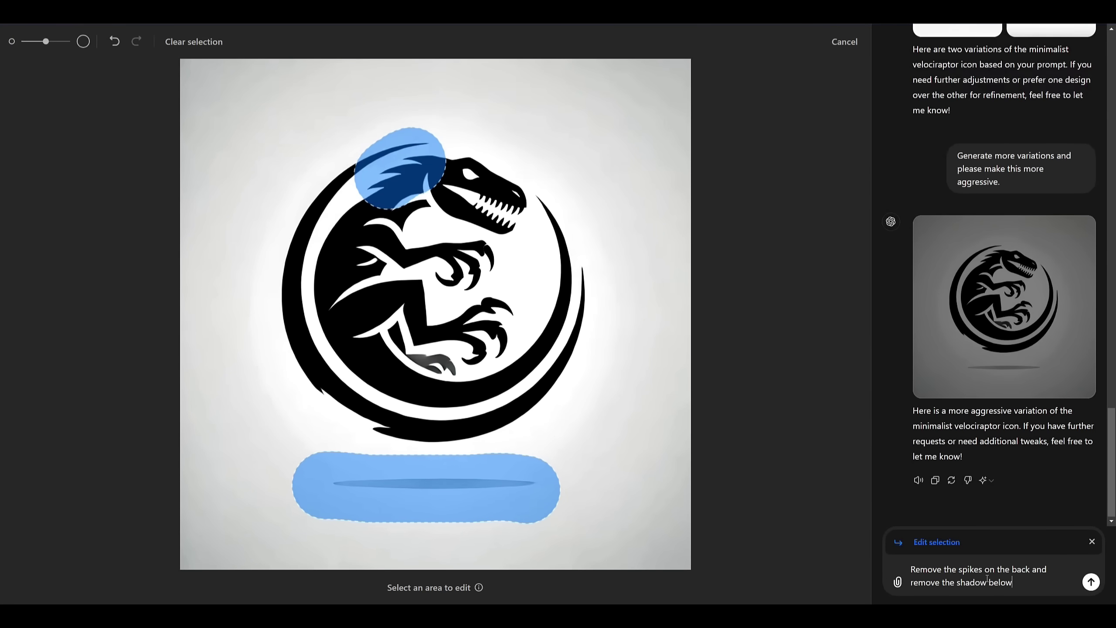
key("Return")
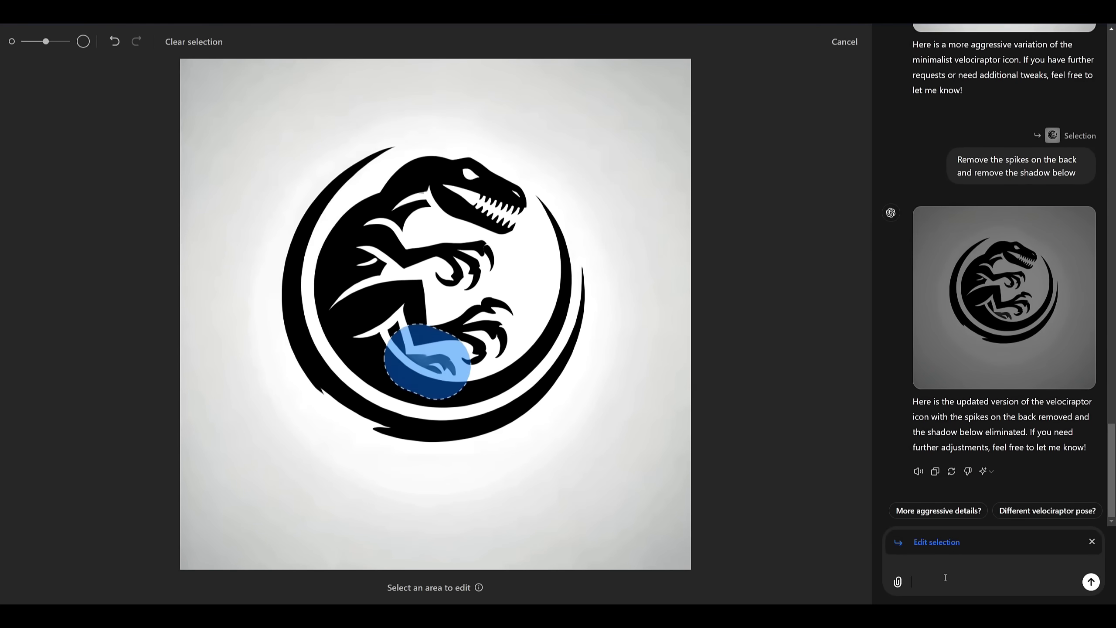
Submit the edit "Make this solid black" for the masked grey foot area inside the lower curve of the tail
type("Make this solid black")
key("Return")
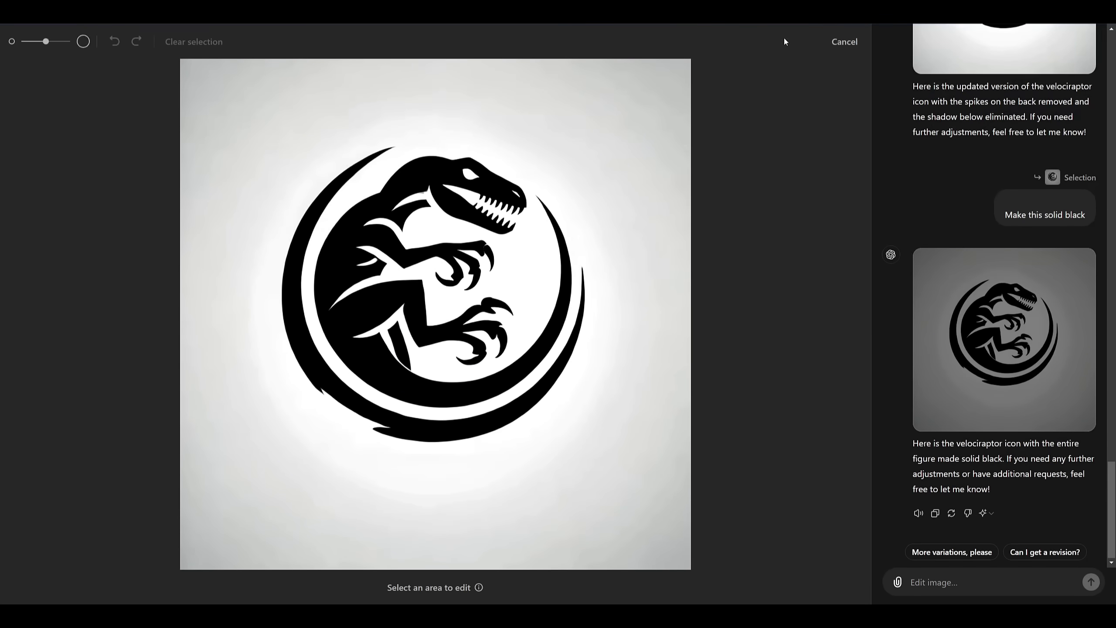
Mask the raptor's neck and upper back and request "Make this more of a smooth transition from the neck to the back."
left_click_drag(419, 173, 365, 226)
left_click(972, 582)
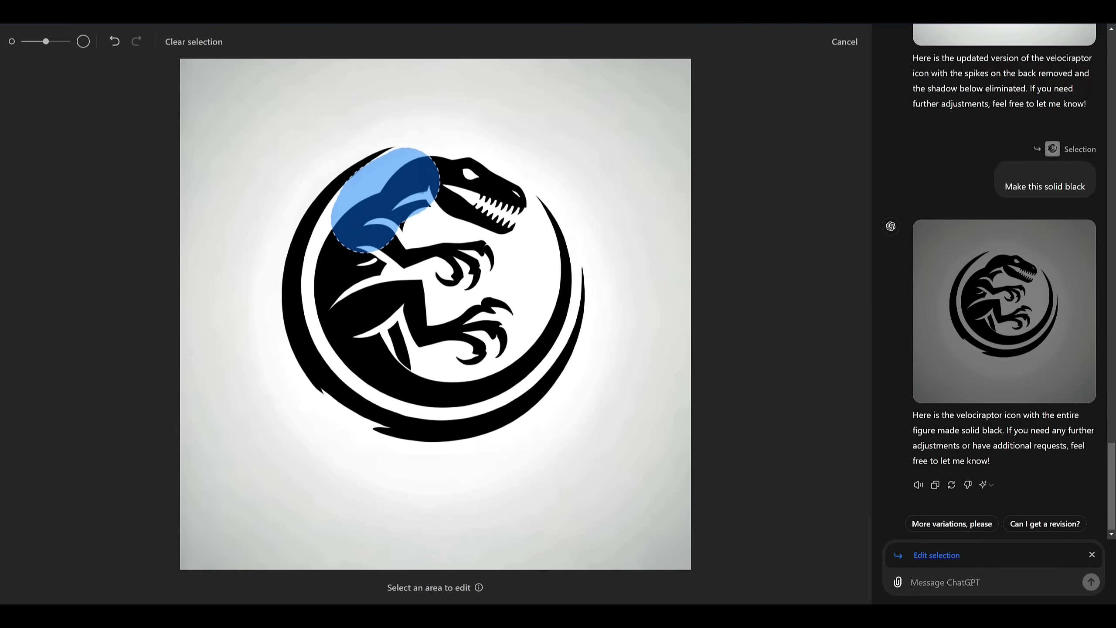
type("Make this more of a smooth transition from the neck to the back.")
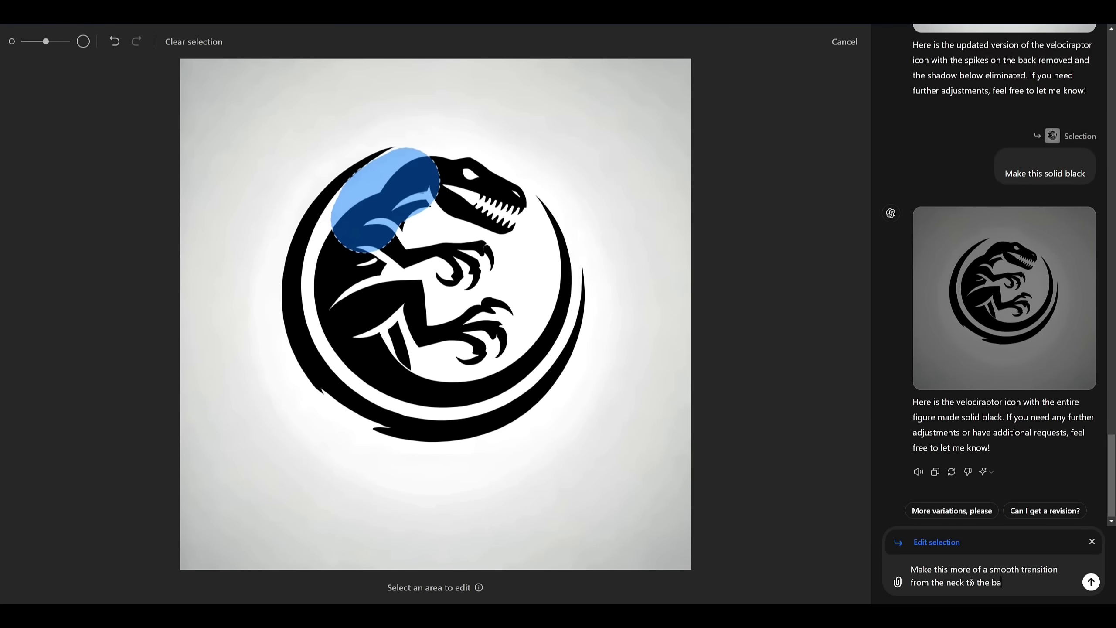
key("Return")
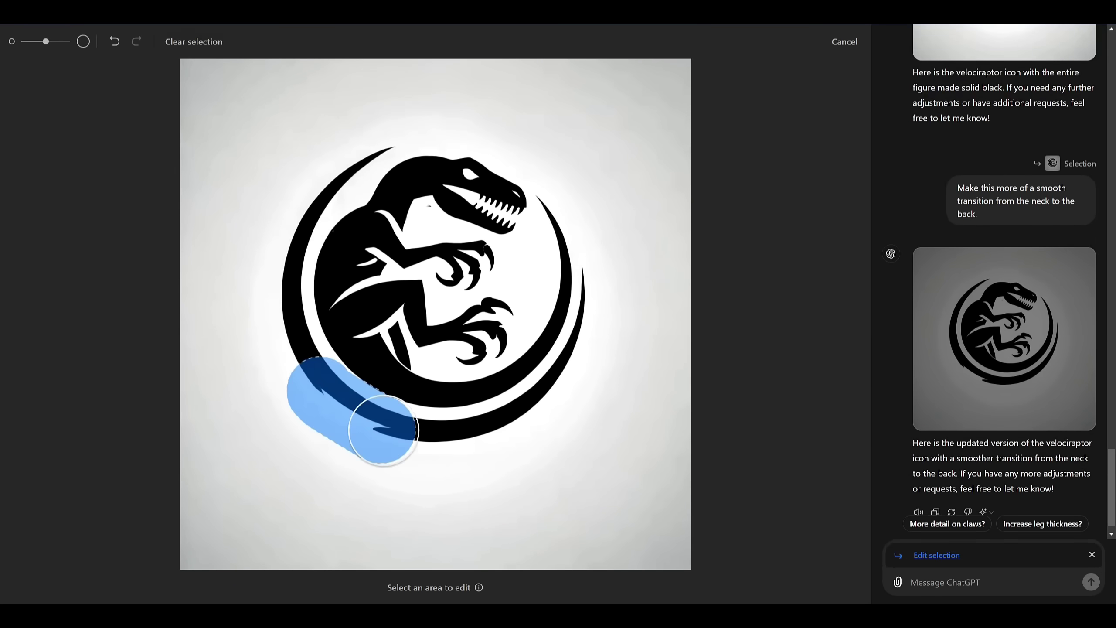
For the masked jagged section of the outer tail curve, request "Make this curve more smooth as well."
left_click(960, 582)
type("Make this curve more smooth as well.")
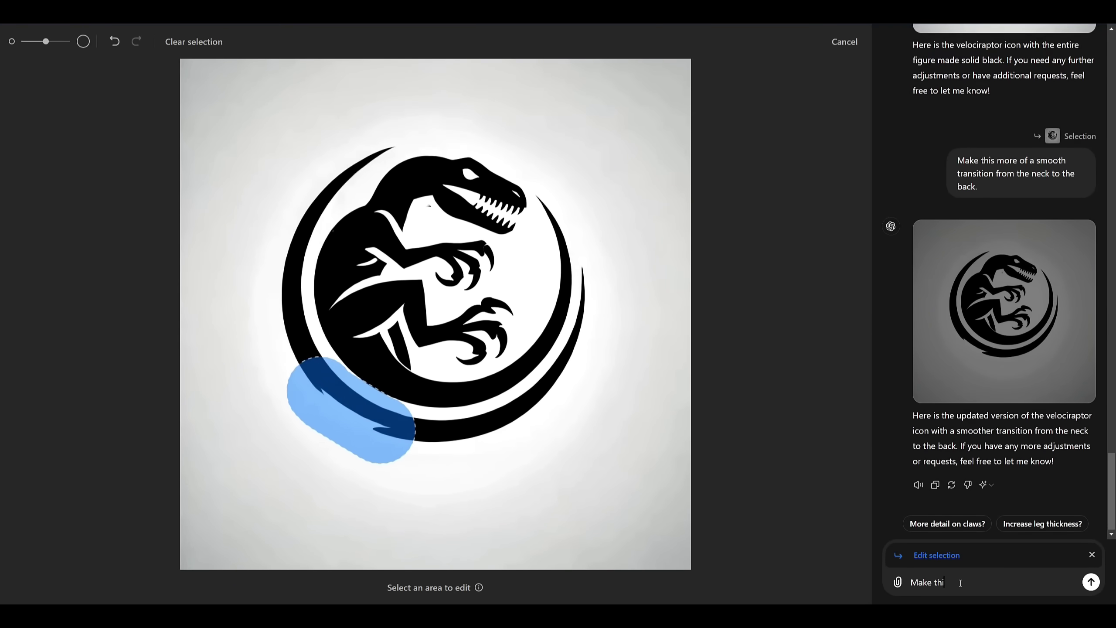
key("Return")
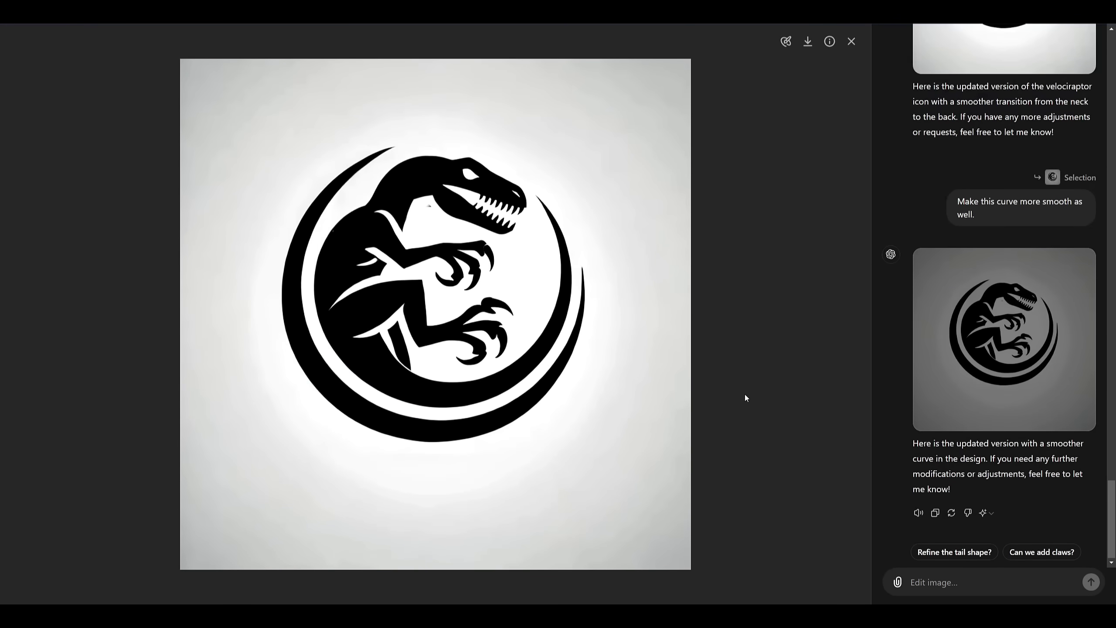
Download the smoothed icon as a WEBP file named raptor in the Raptor folder on the desktop
left_click(807, 42)
key("ctrl+a")
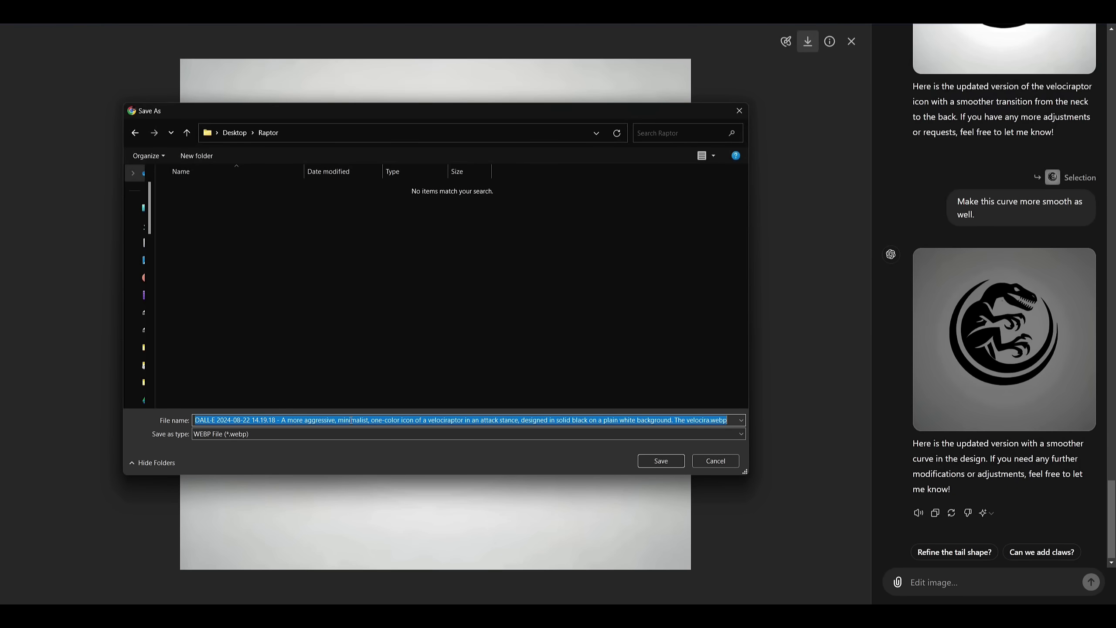
type("raptor")
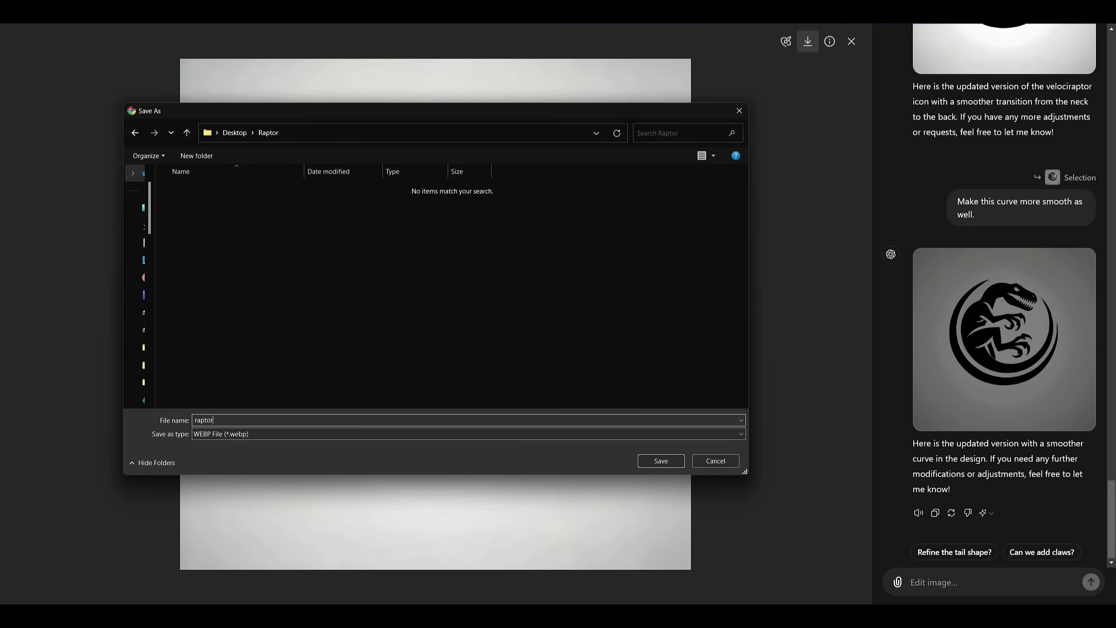
left_click(655, 461)
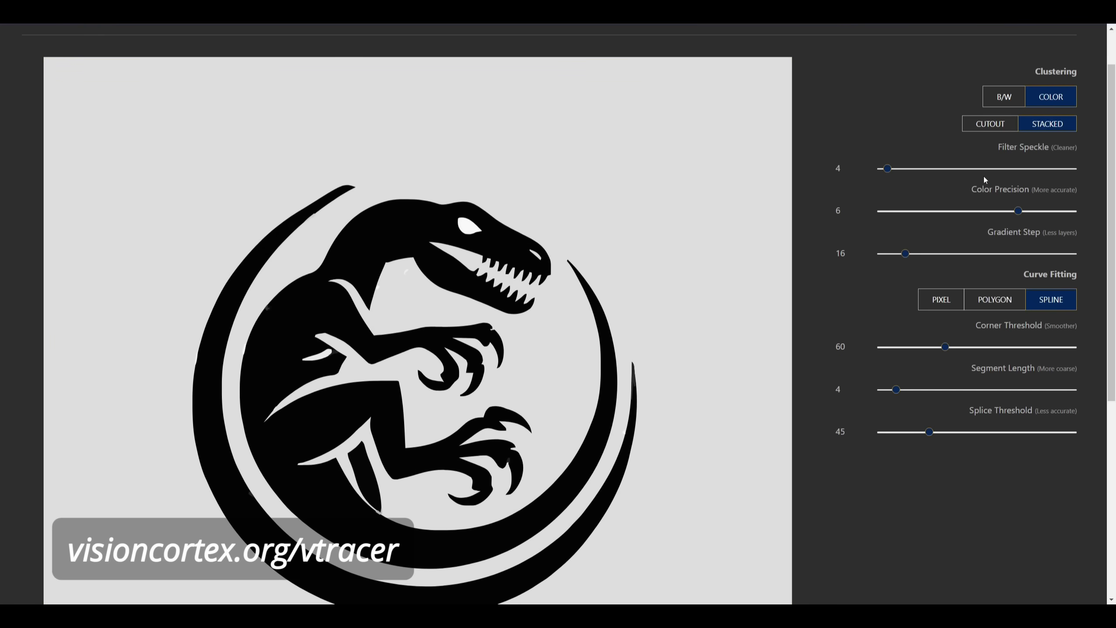
In VTracer, try black-and-white tracing with Filter Speckle 40, Corner Threshold 15, Segment Length 8, Splice Threshold 134, and pixel and polygon curve fitting
left_click(998, 97)
left_click_drag(887, 145, 939, 149)
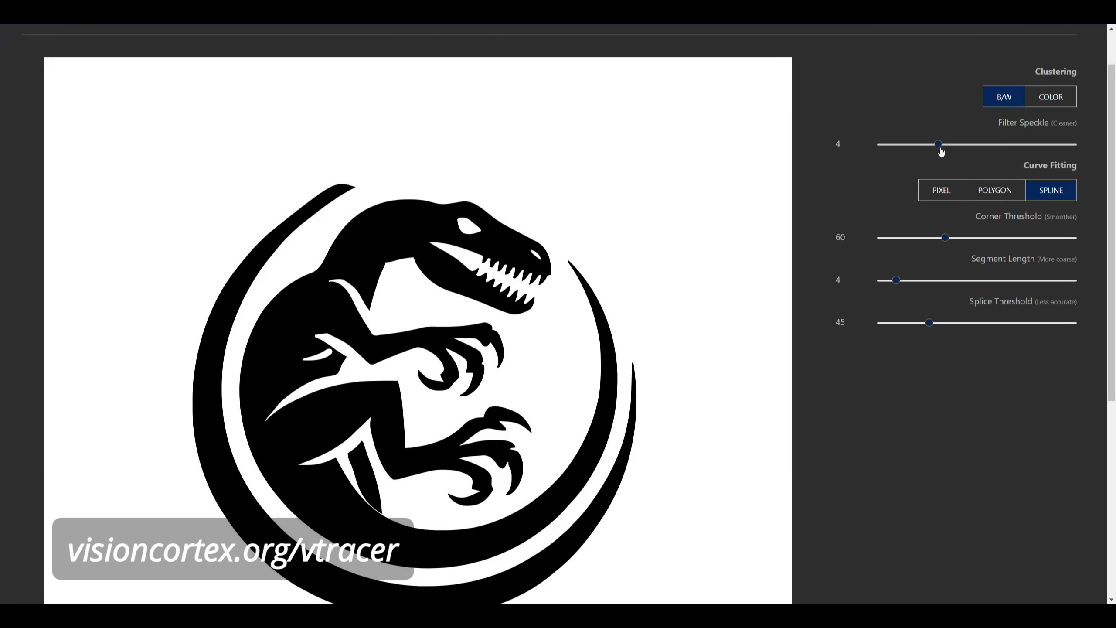
mouse_move(945, 241)
left_mouse_down()
mouse_move(898, 246)
mouse_move(962, 281)
mouse_move(1013, 280)
left_mouse_up()
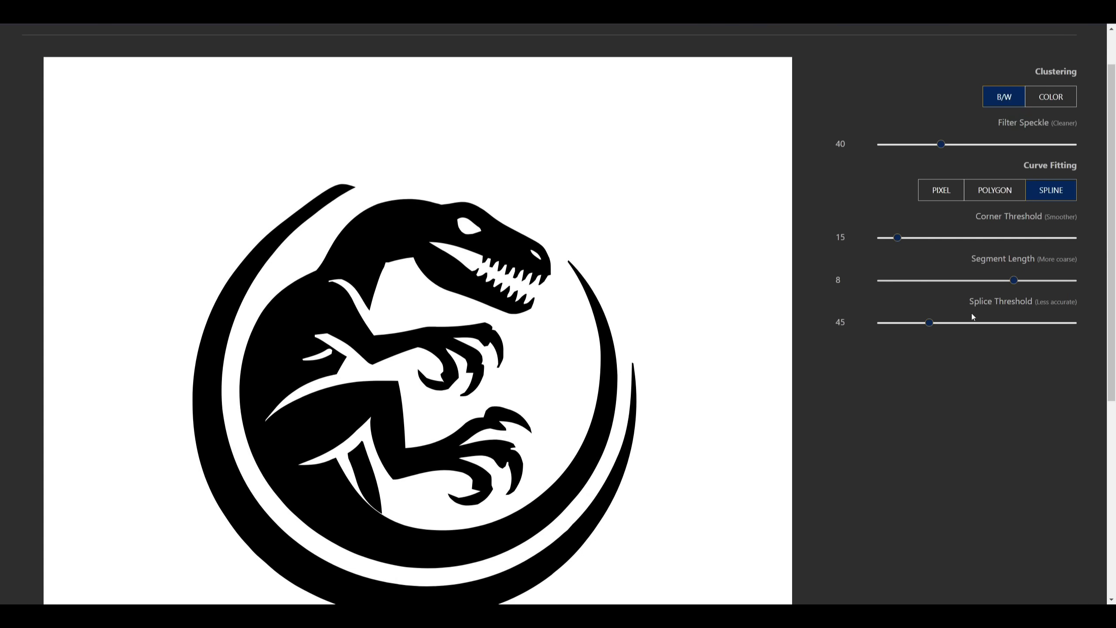
left_click_drag(932, 326, 1021, 324)
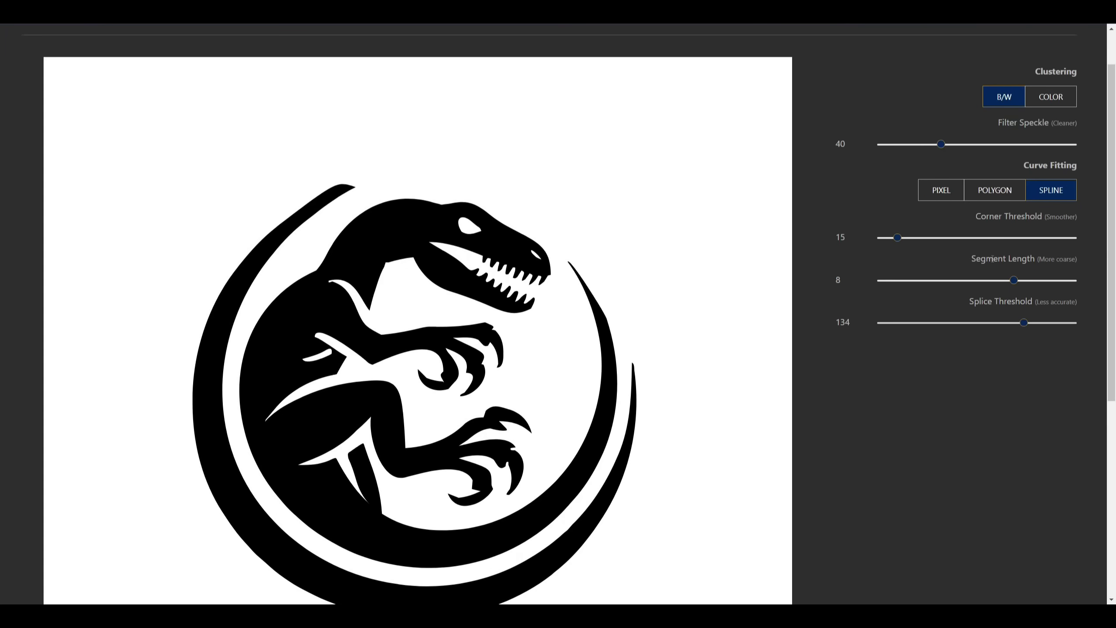
left_click(944, 190)
left_click(1002, 194)
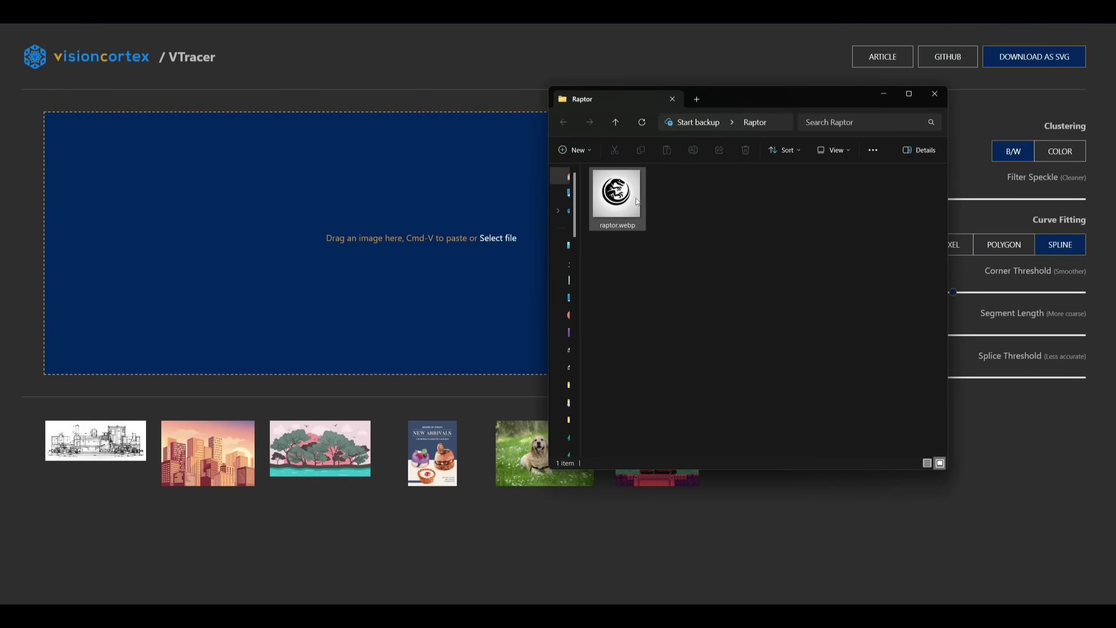
Load raptor.webp from the Raptor folder into VTracer and set Corner Threshold to 65, Segment Length to 5 and Splice Threshold to 90
mouse_move(617, 195)
left_mouse_down()
mouse_move(530, 190)
mouse_move(395, 208)
mouse_move(390, 222)
left_mouse_up()
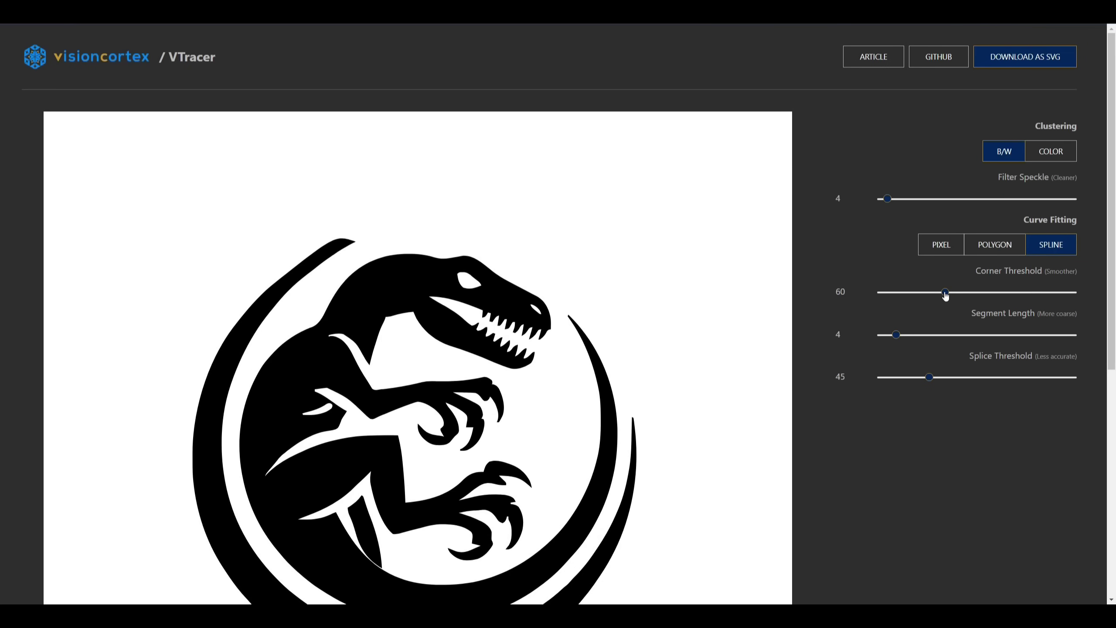
mouse_move(945, 293)
left_mouse_down()
mouse_move(966, 293)
mouse_move(951, 292)
left_mouse_up()
left_click_drag(897, 335, 929, 336)
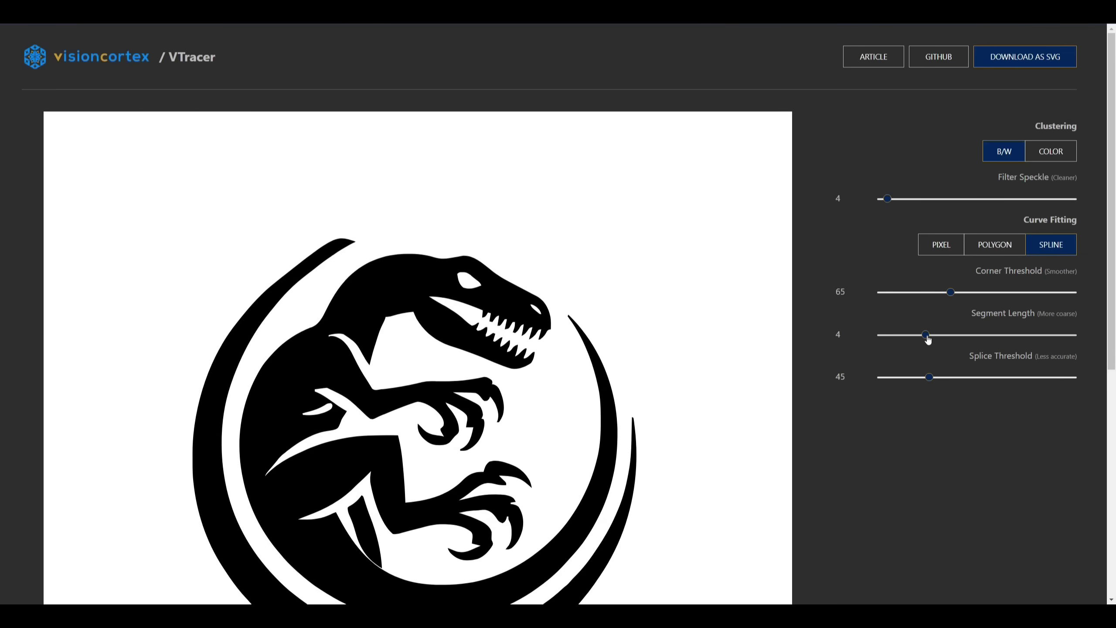
left_click_drag(929, 377, 976, 377)
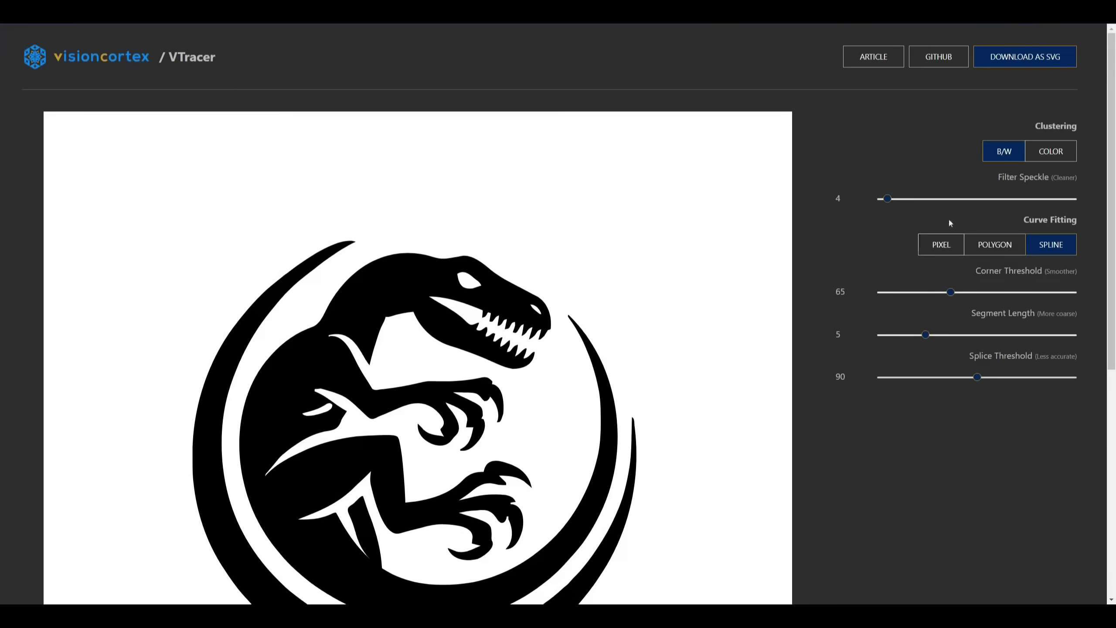
Download the traced icon as an SVG file named vector in the Raptor folder
left_click(1006, 60)
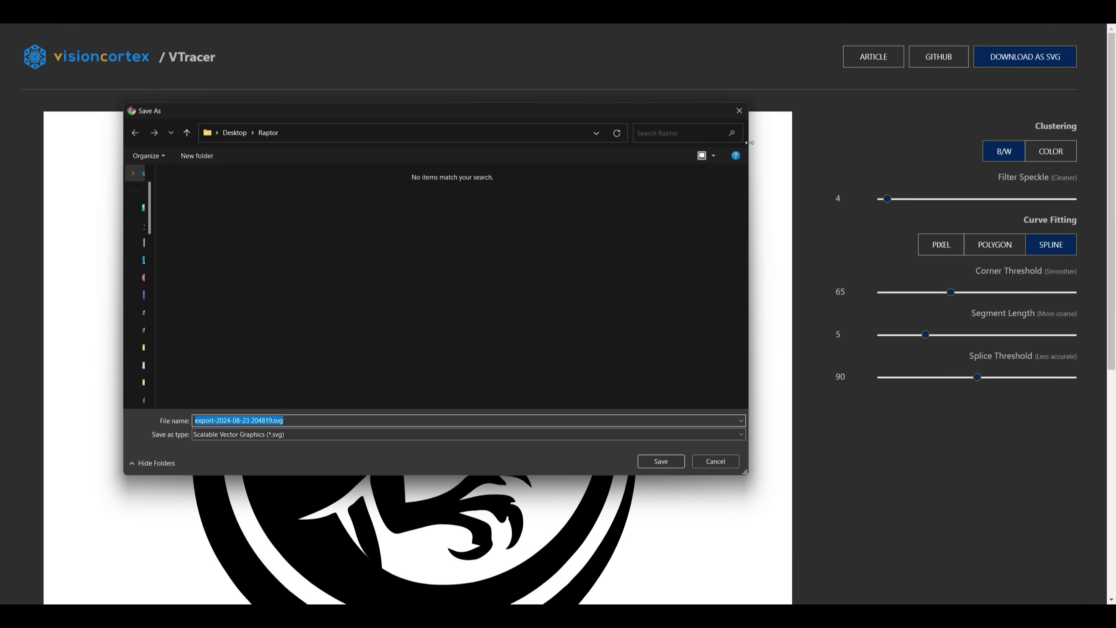
type("raptor")
left_click(655, 461)
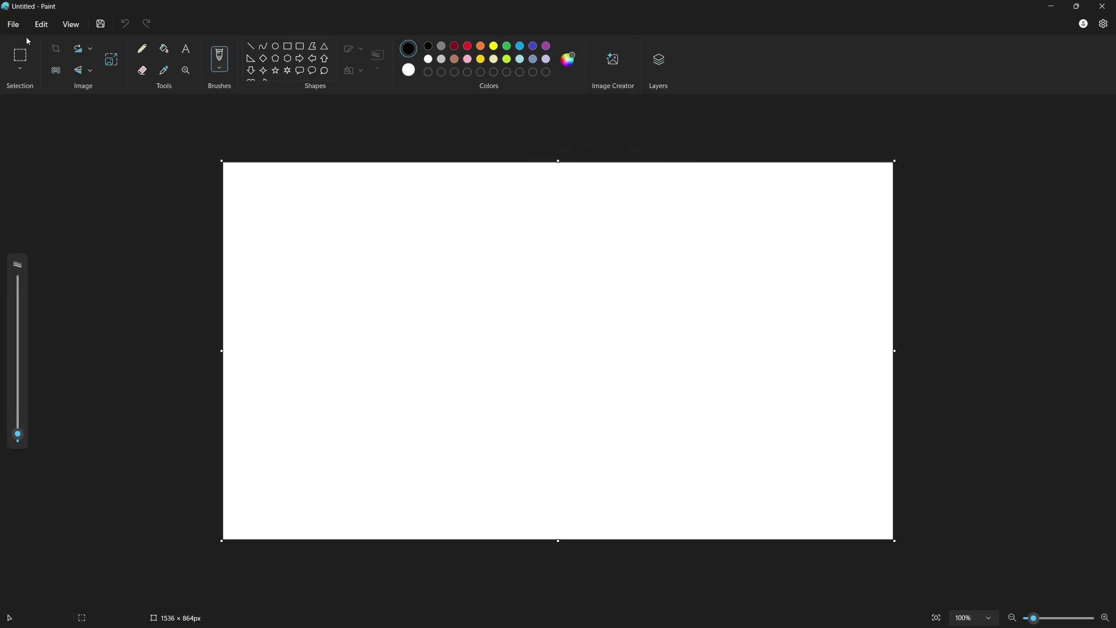
Open raptor.webp from the Raptor folder in Paint
left_click(13, 24)
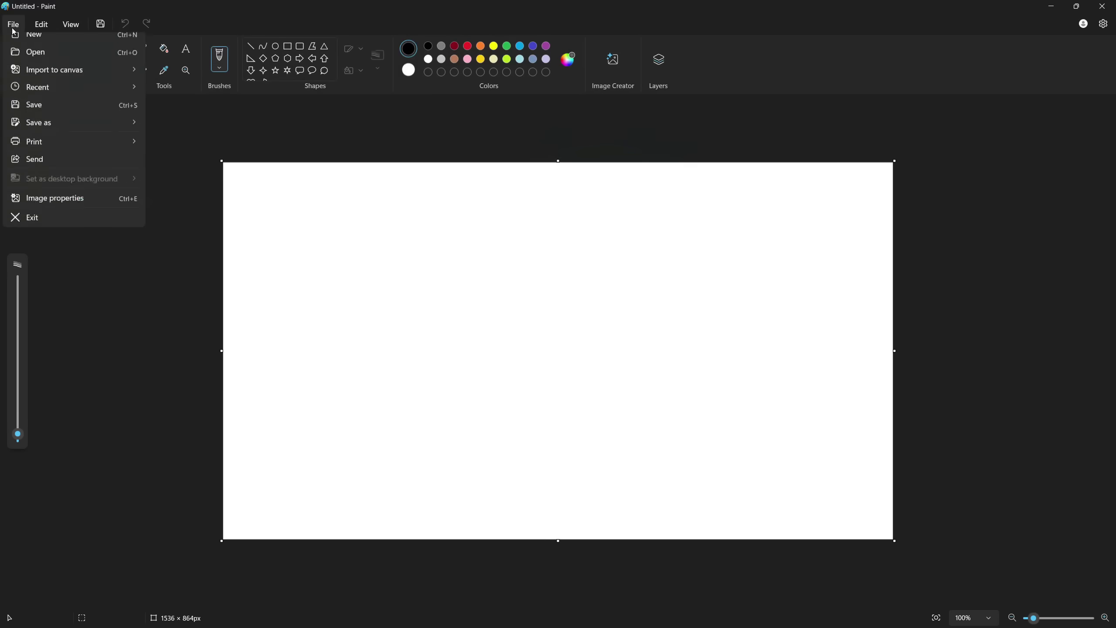
left_click(74, 61)
left_click(93, 110)
left_click(462, 312)
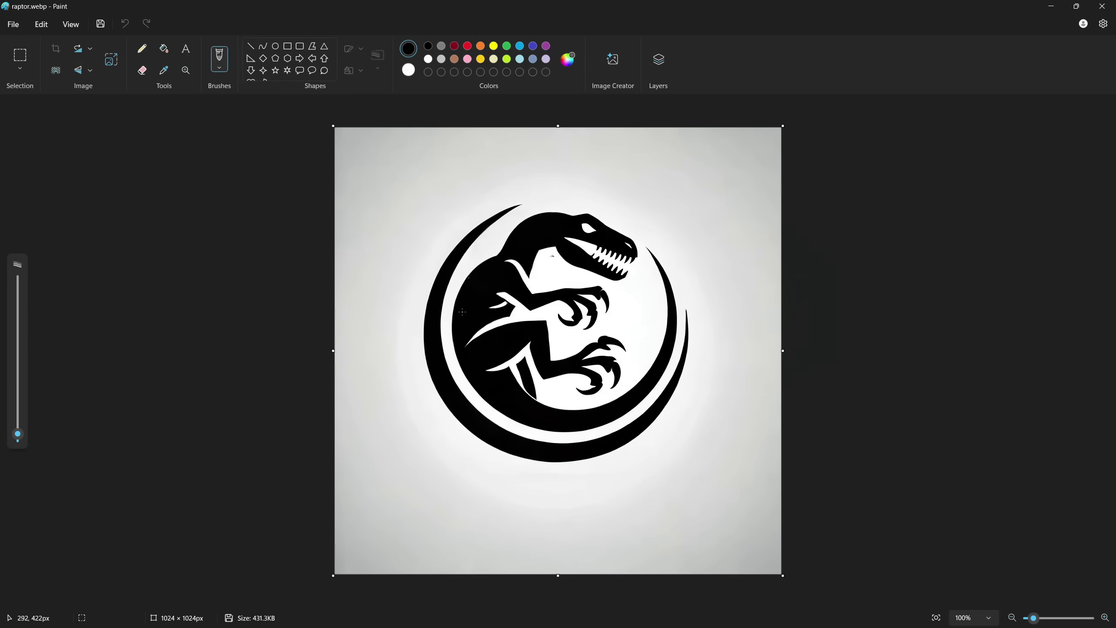
Save the image as a JPEG named raptor.jpg in the Raptor folder
left_click(13, 24)
mouse_move(79, 132)
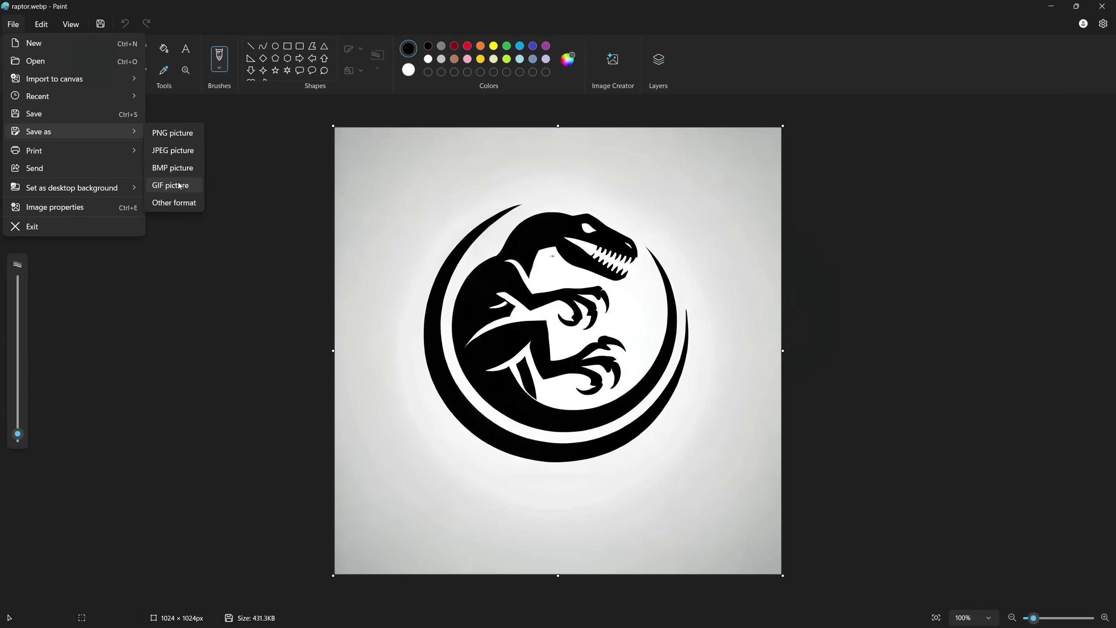
left_click(182, 149)
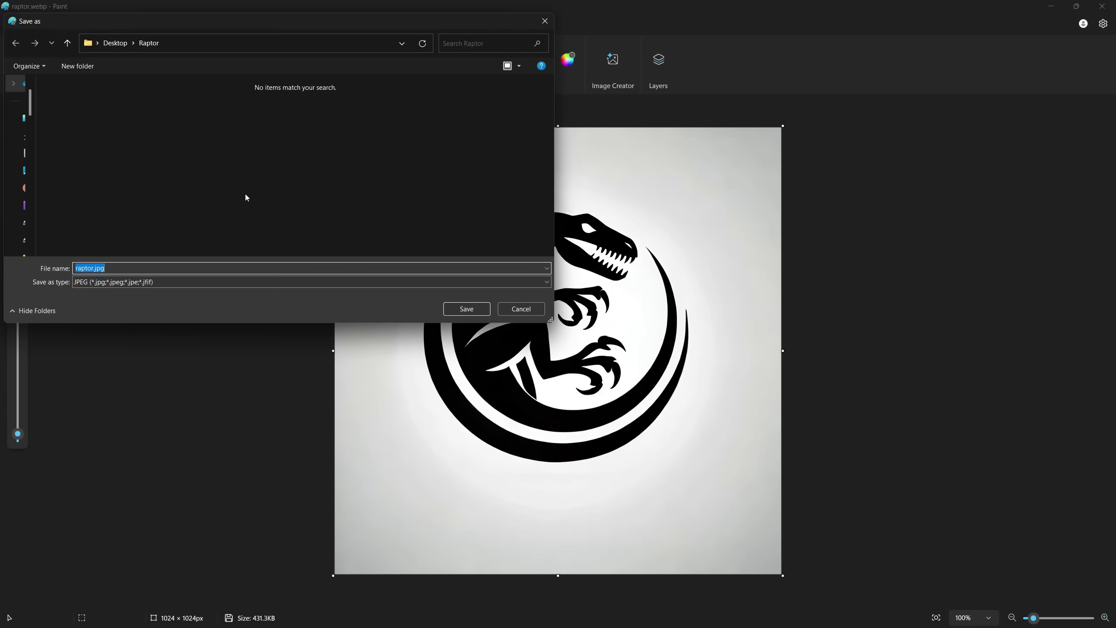
left_click(466, 309)
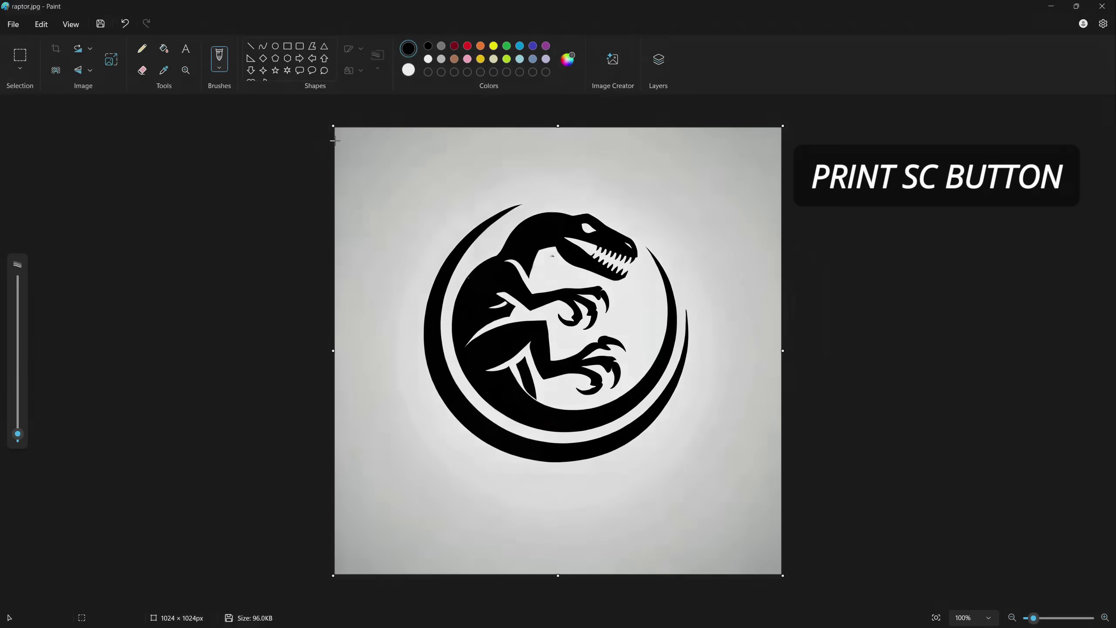
Capture a screenshot of the raptor image area on the Paint canvas, just inside its edges
key("Print")
left_click_drag(341, 136, 771, 556)
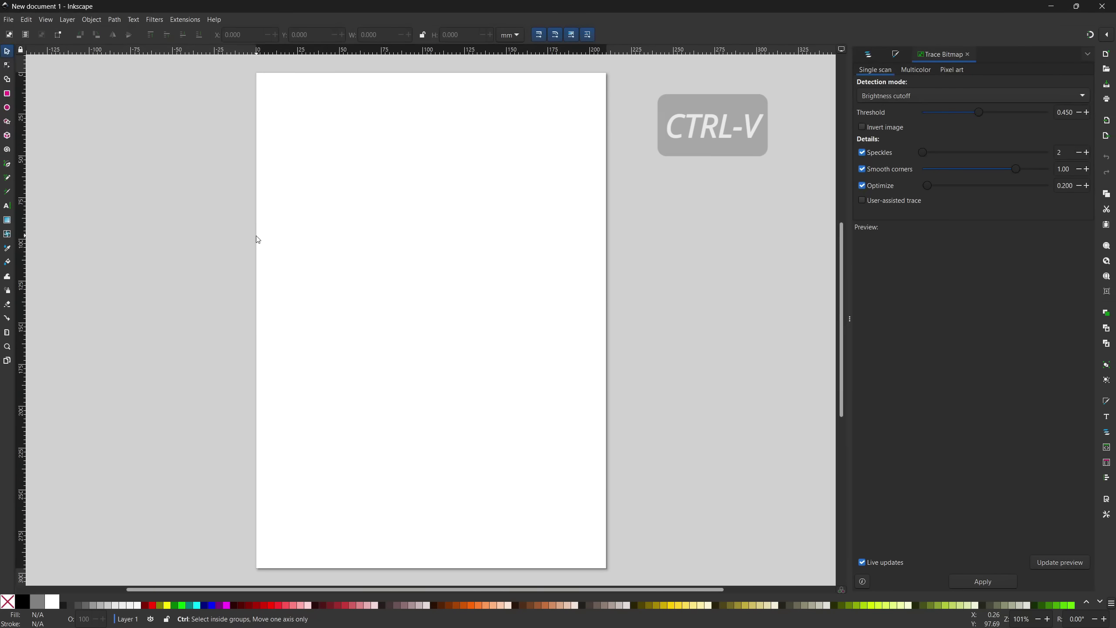
key("ctrl+v")
left_click_drag(353, 228, 516, 312)
key("Delete")
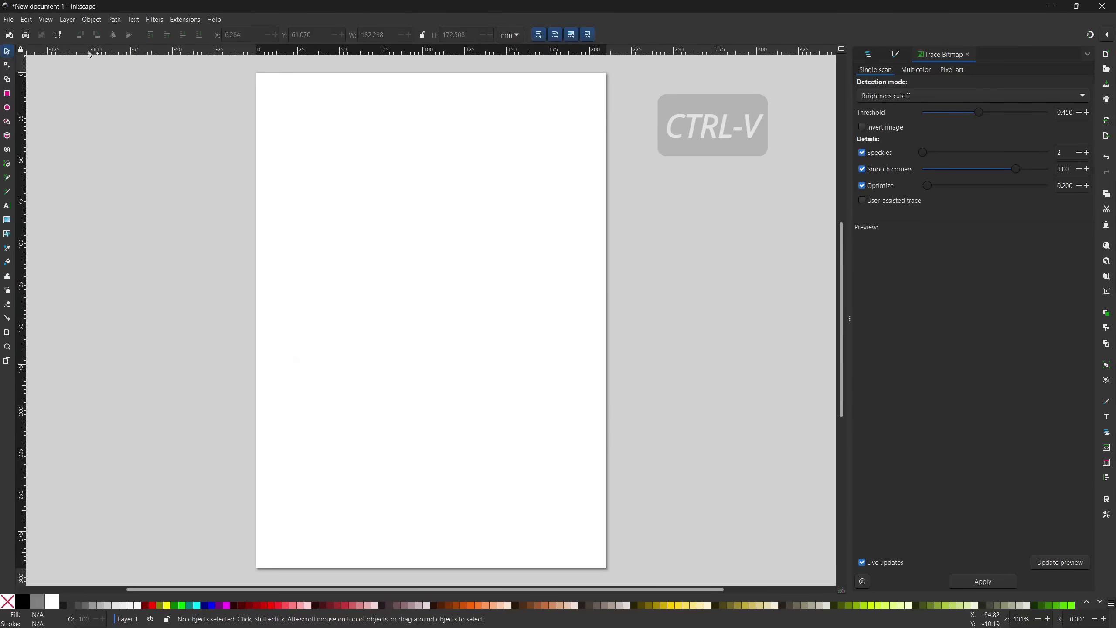
Paste the captured raptor image onto the page of the new Inkscape document and deselect it
left_click(26, 19)
left_click(57, 94)
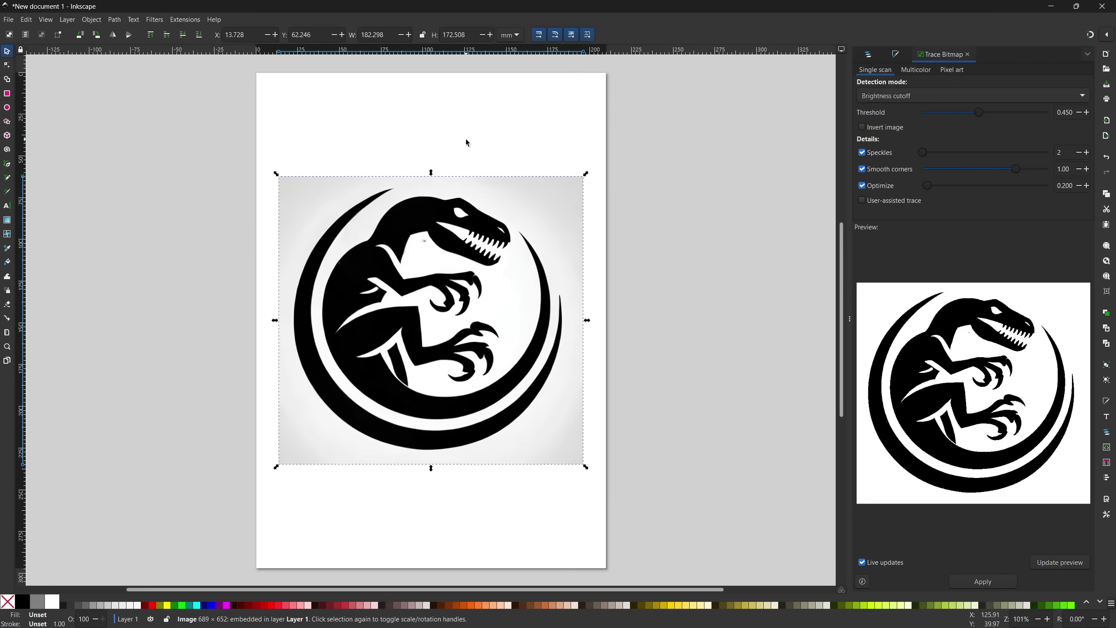
left_click(465, 139)
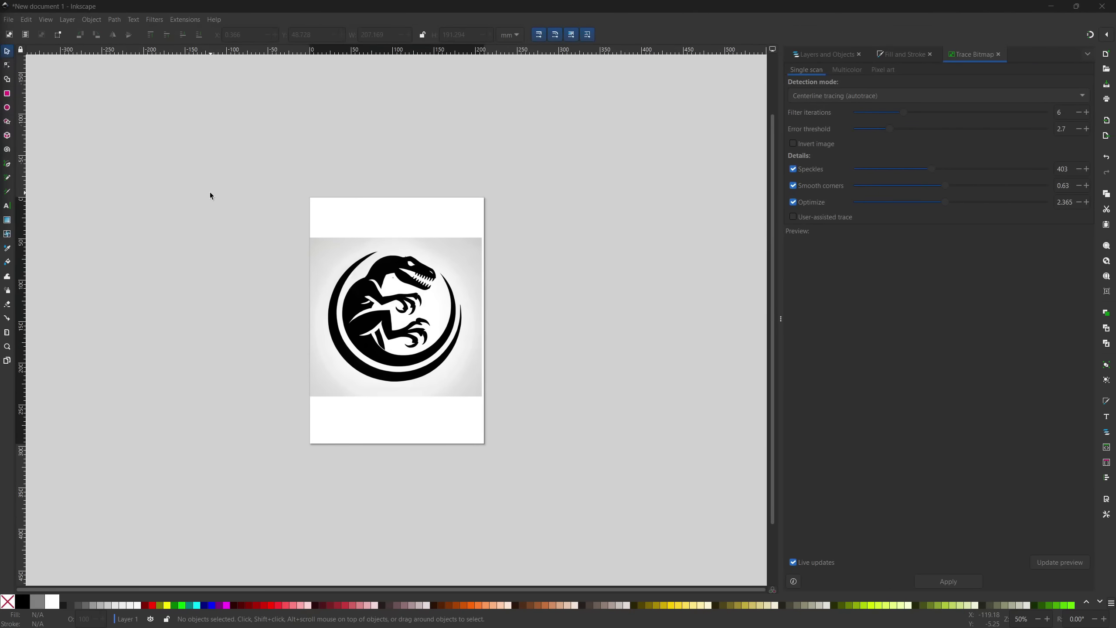
Open raptor.jpg in Inkscape as an embedded image, with DPI from file and smooth rendering
left_click(8, 19)
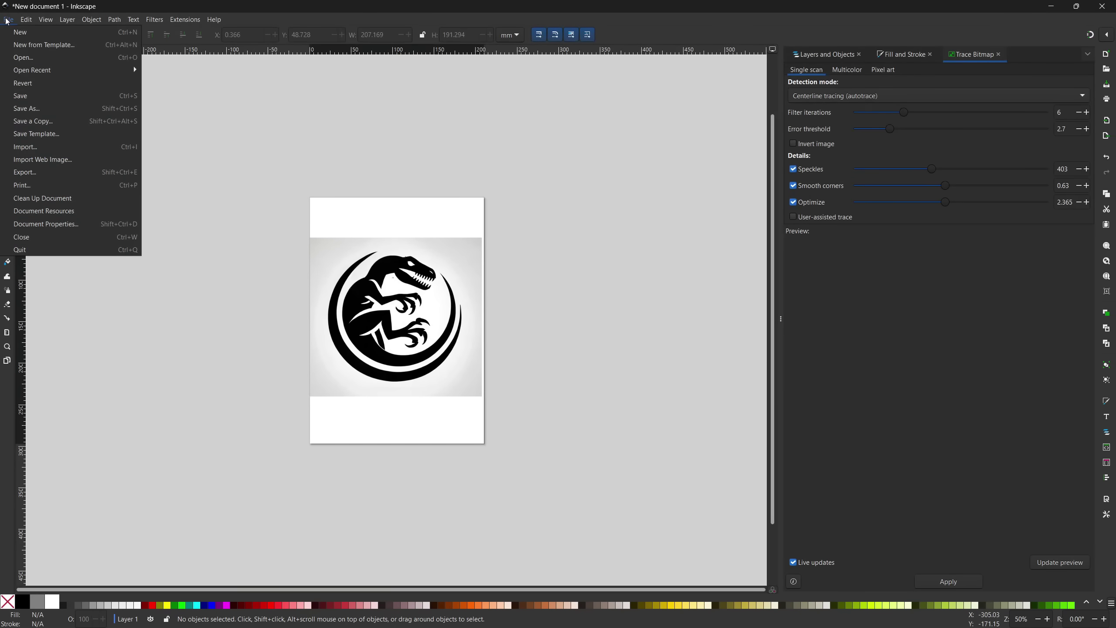
left_click(26, 57)
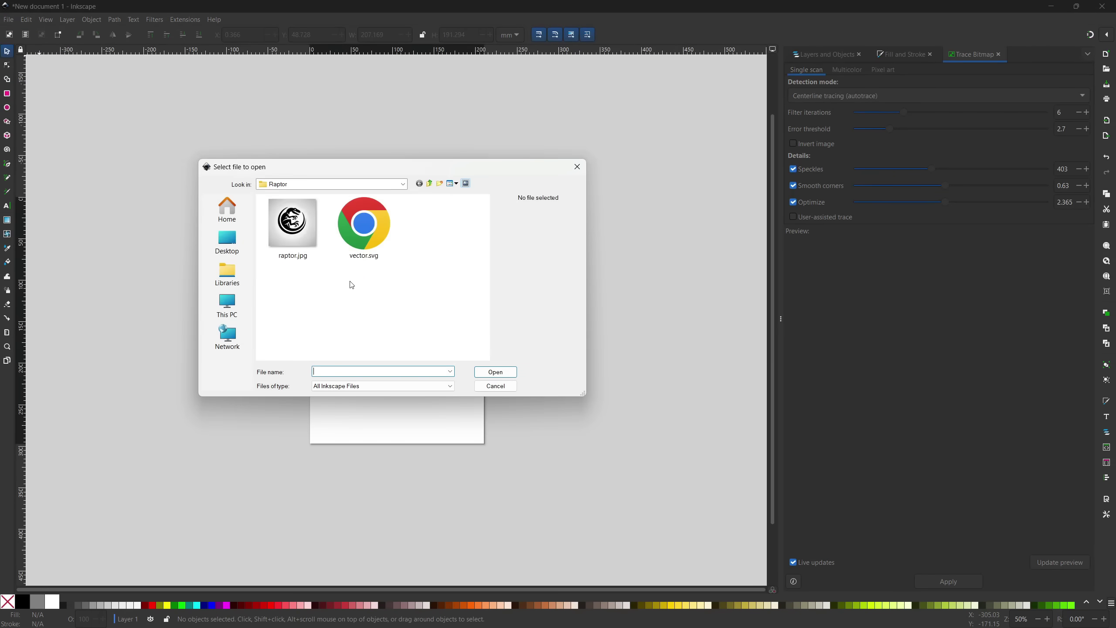
left_click(292, 226)
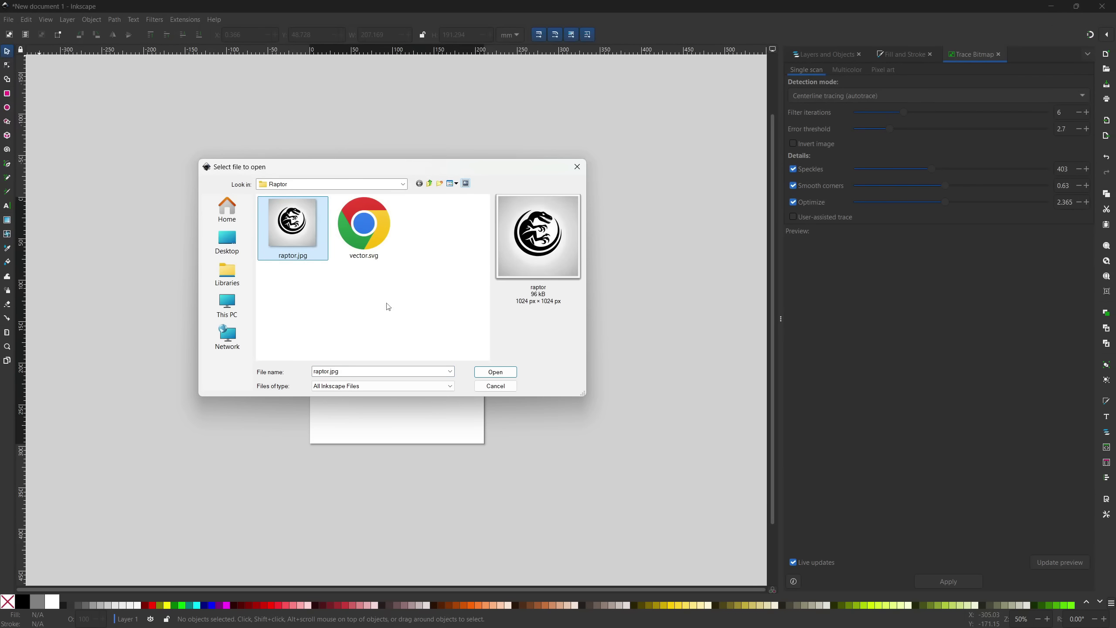
left_click(496, 372)
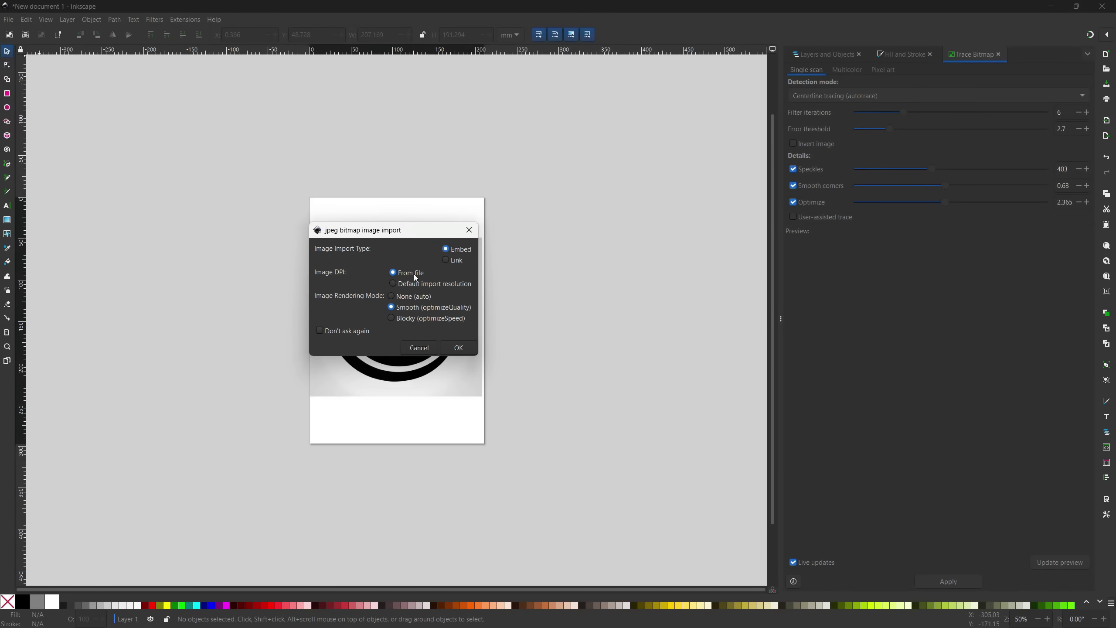
left_click(459, 349)
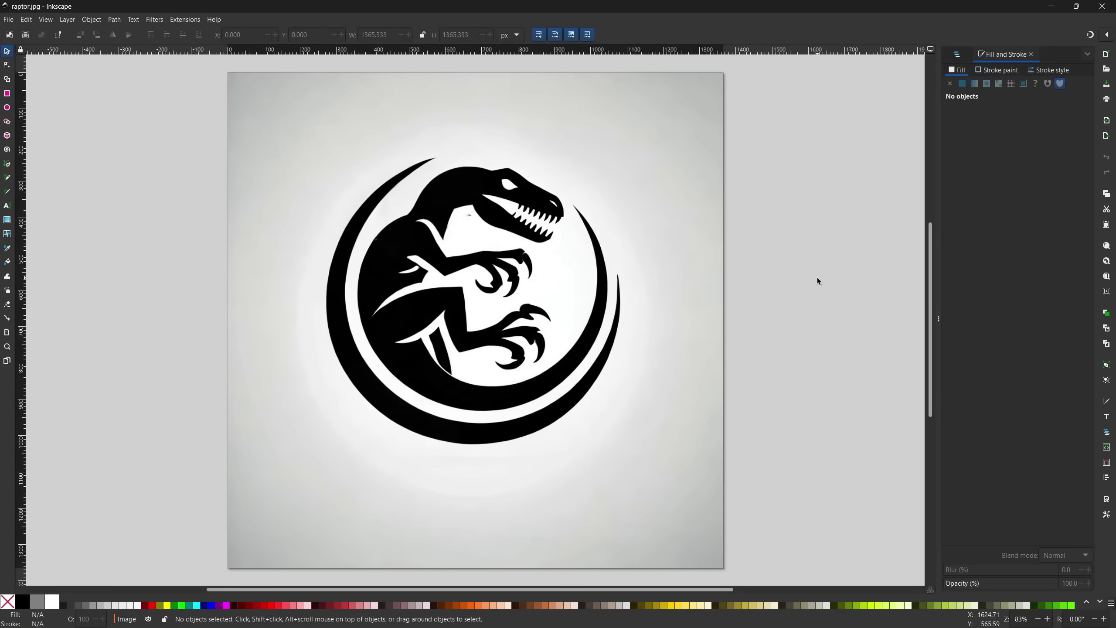
Select the raptor image, open Trace Bitmap for it and enlarge the trace preview
left_click(465, 256)
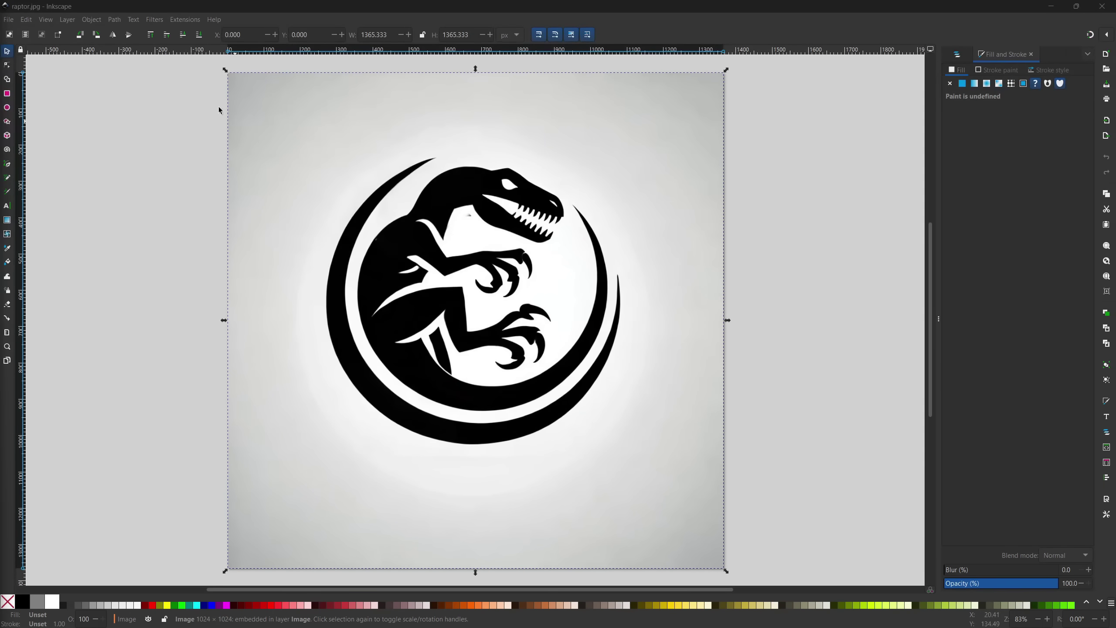
left_click(114, 20)
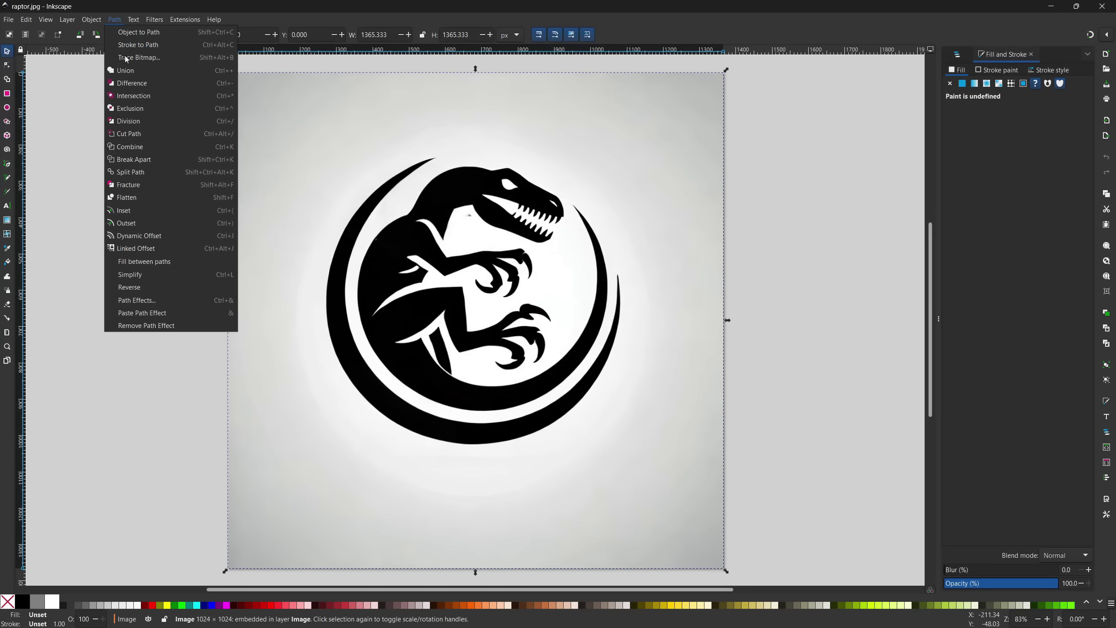
left_click(139, 57)
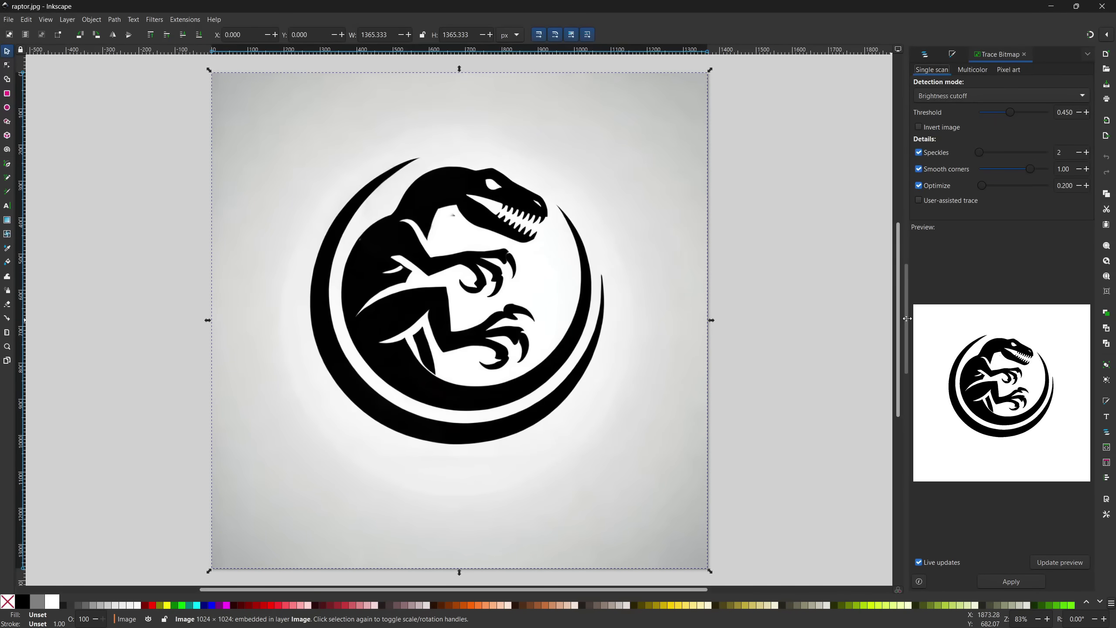
left_click_drag(907, 318, 746, 317)
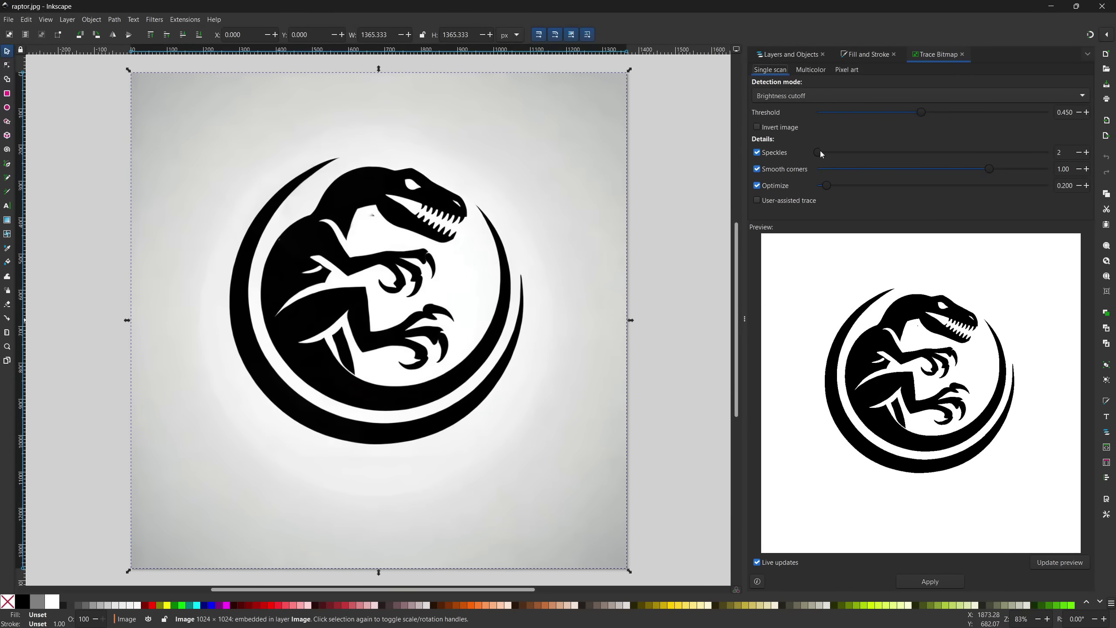
Trace the raptor image in a single scan with Speckles 197, Smooth corners 0.58 and Optimize 2.163
left_click_drag(843, 154, 857, 155)
left_click_drag(989, 170, 938, 173)
left_click_drag(918, 187, 919, 169)
left_click(930, 581)
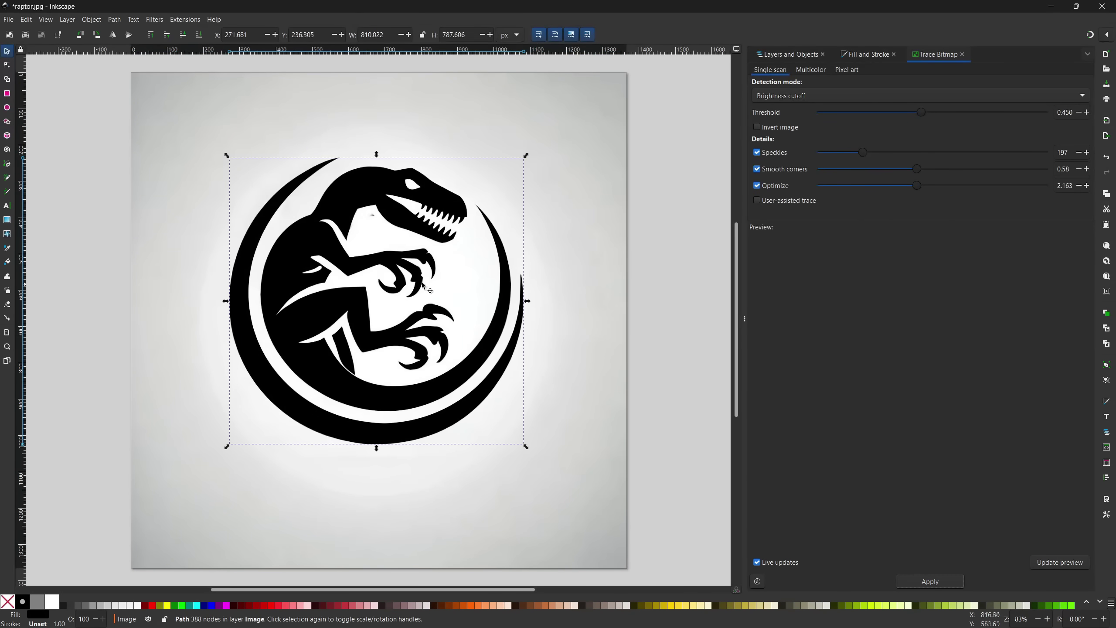
Move the traced path off the source image for comparison and delete it
left_click_drag(319, 247, 577, 250)
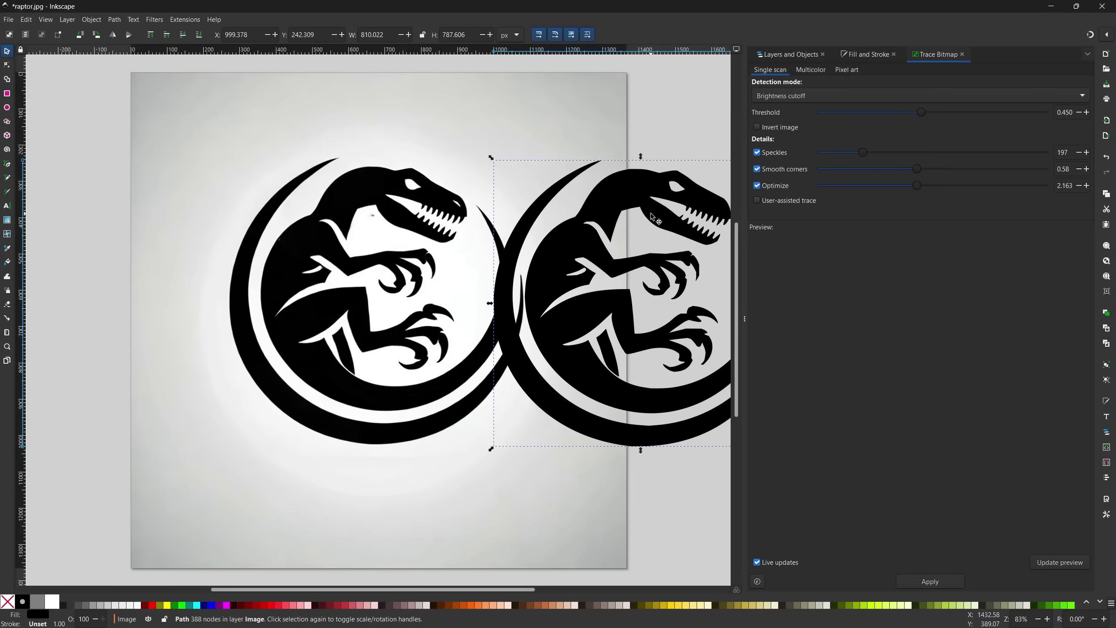
key("Delete")
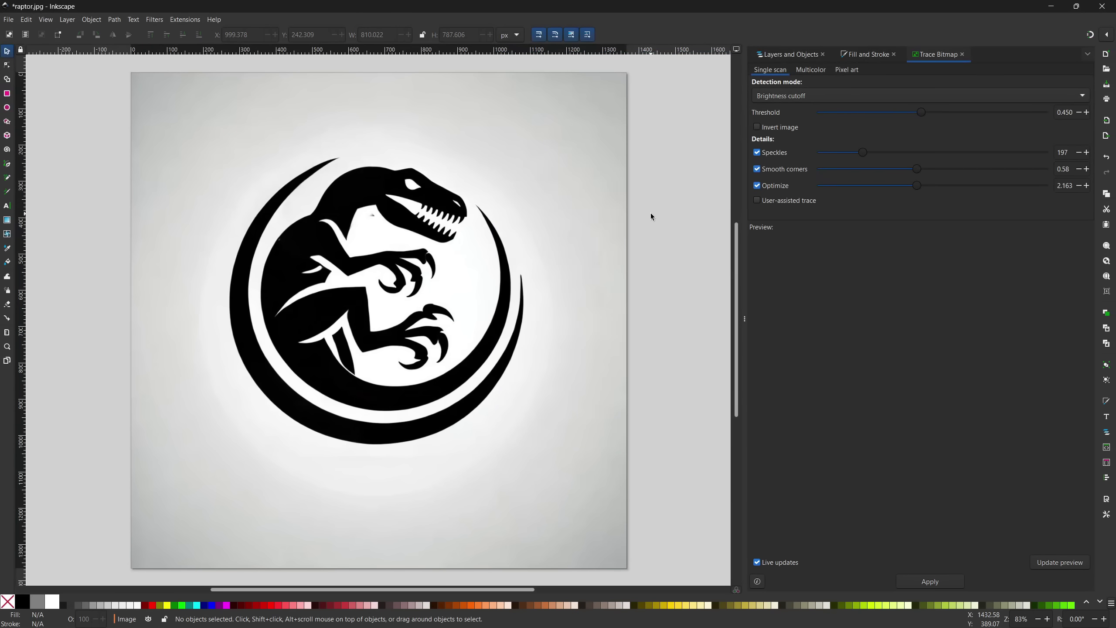
Retrace the raptor image with Smooth corners set to 0.64 and Optimize set to 2.581
left_click(390, 215)
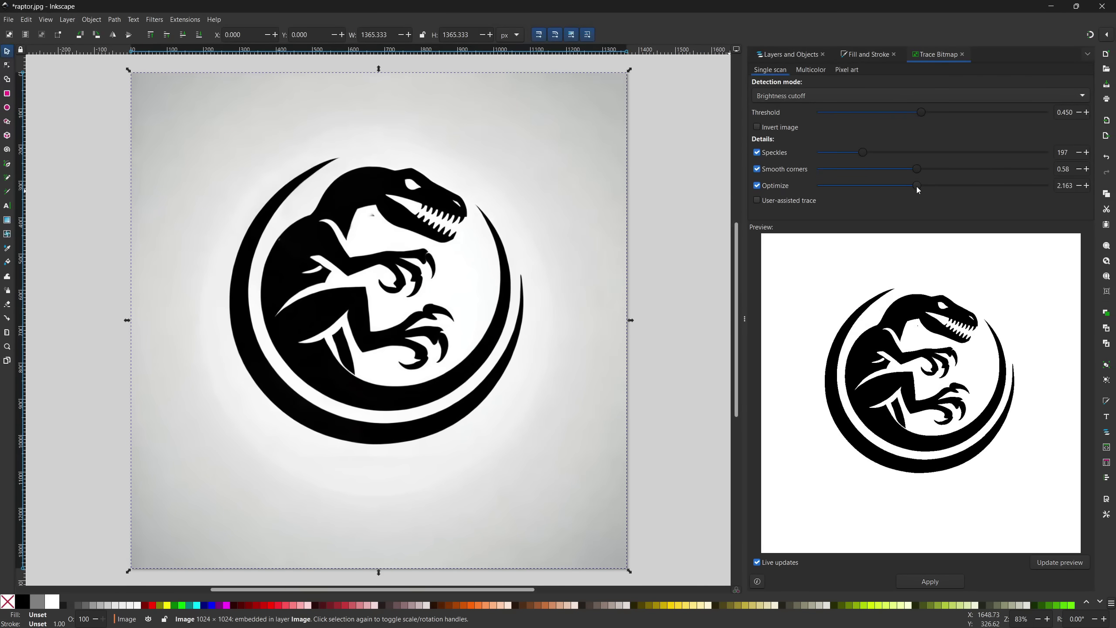
mouse_move(918, 188)
left_mouse_down()
mouse_move(952, 190)
mouse_move(926, 171)
mouse_move(935, 187)
left_mouse_up()
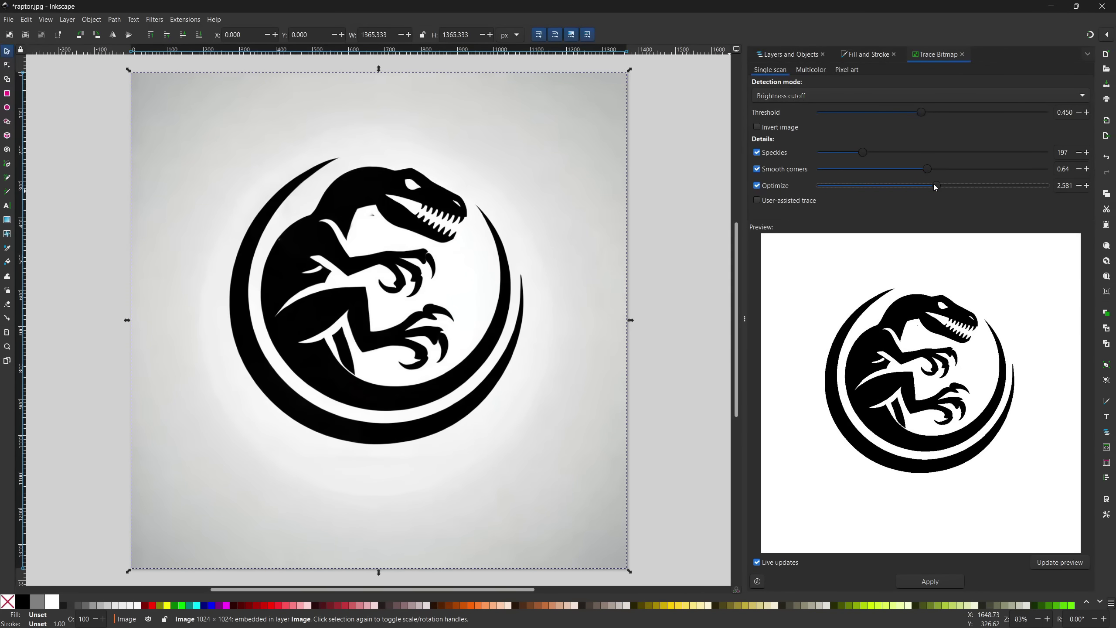
left_click(929, 582)
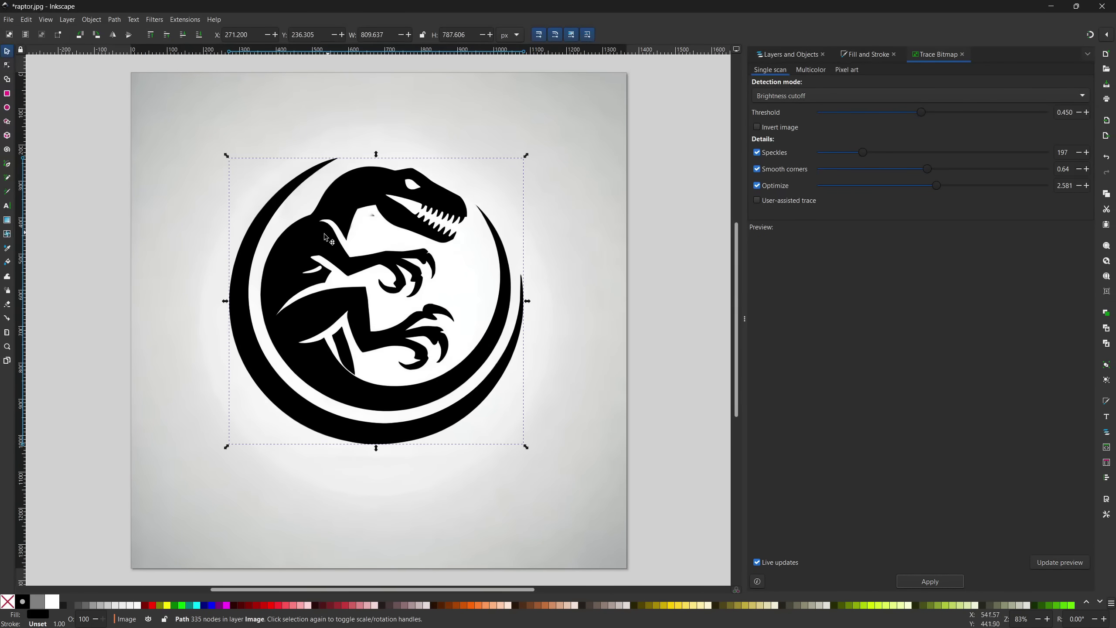
Delete the source image from under the traced raptor and place the traced path near the middle of the page
left_click_drag(313, 249, 569, 251)
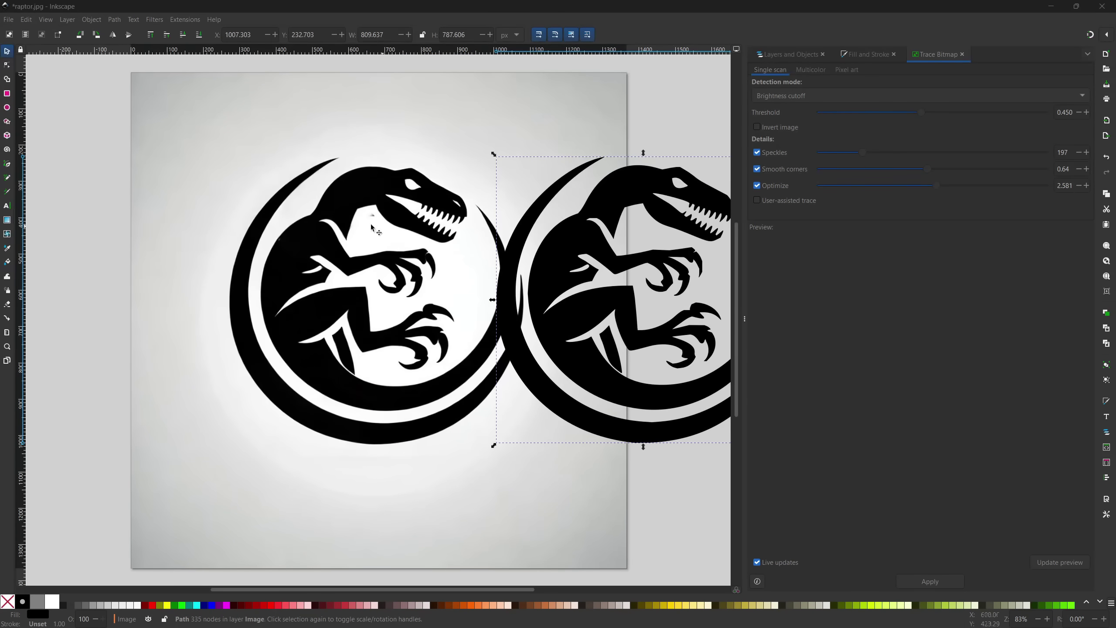
left_click(353, 221)
key("Delete")
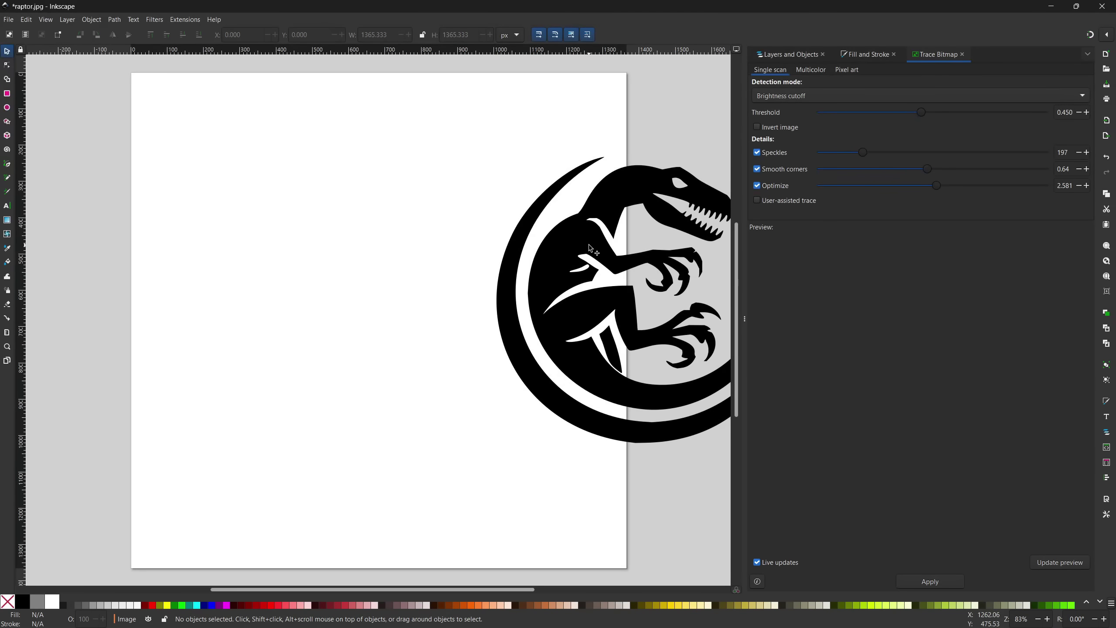
left_click_drag(577, 245, 334, 263)
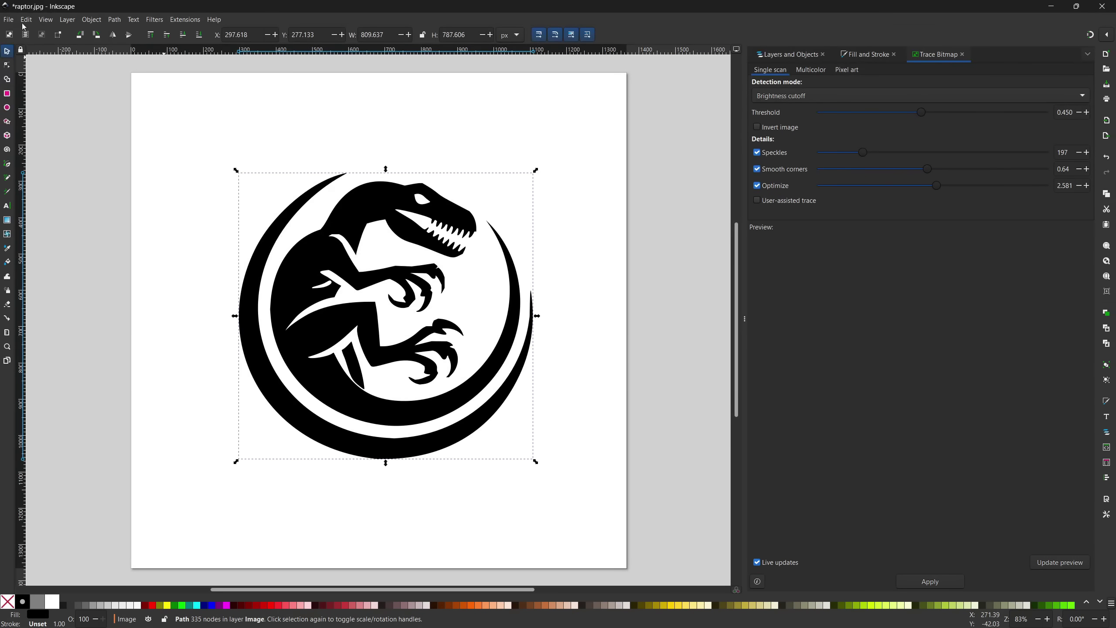
Save the traced raptor as raptor.svg in the Raptor folder, in Inkscape SVG format
left_click(9, 20)
left_click(29, 108)
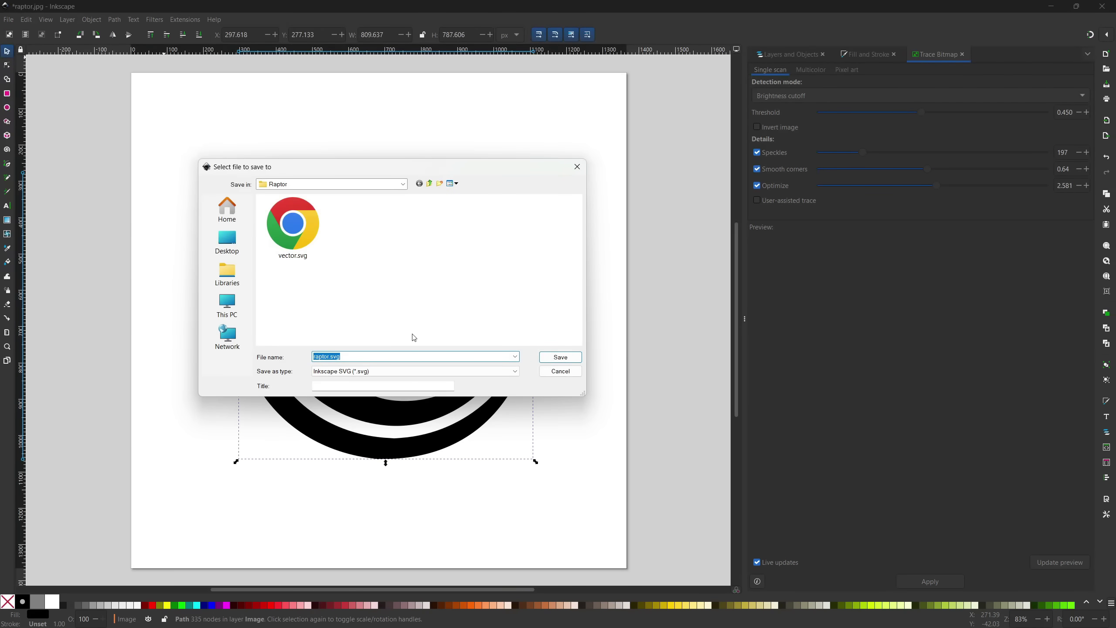
left_click(368, 372)
left_click(368, 379)
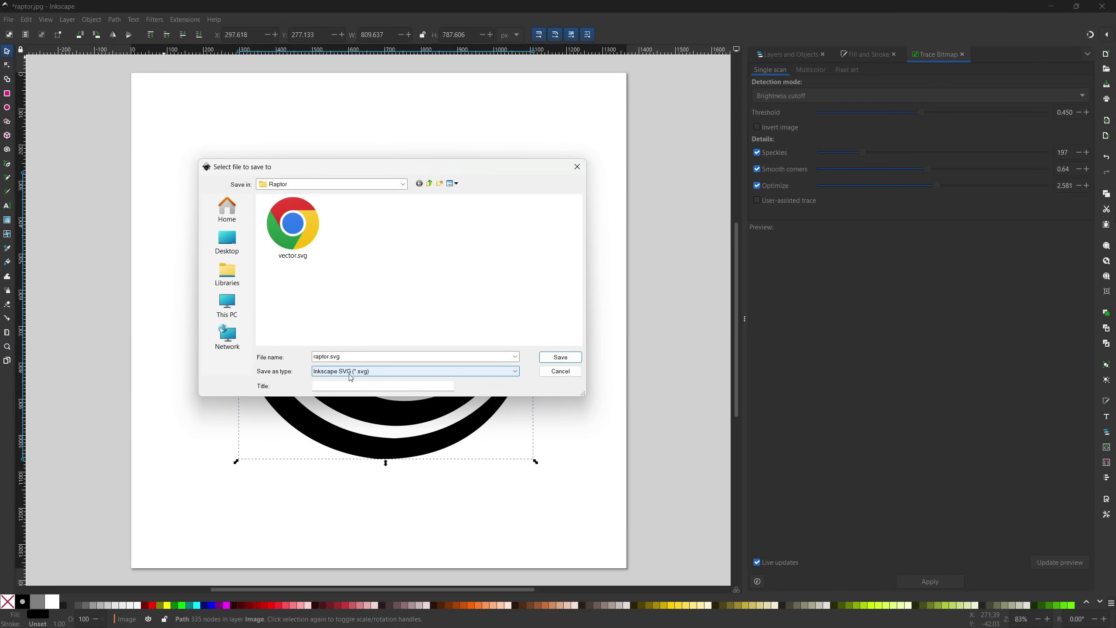
left_click(560, 357)
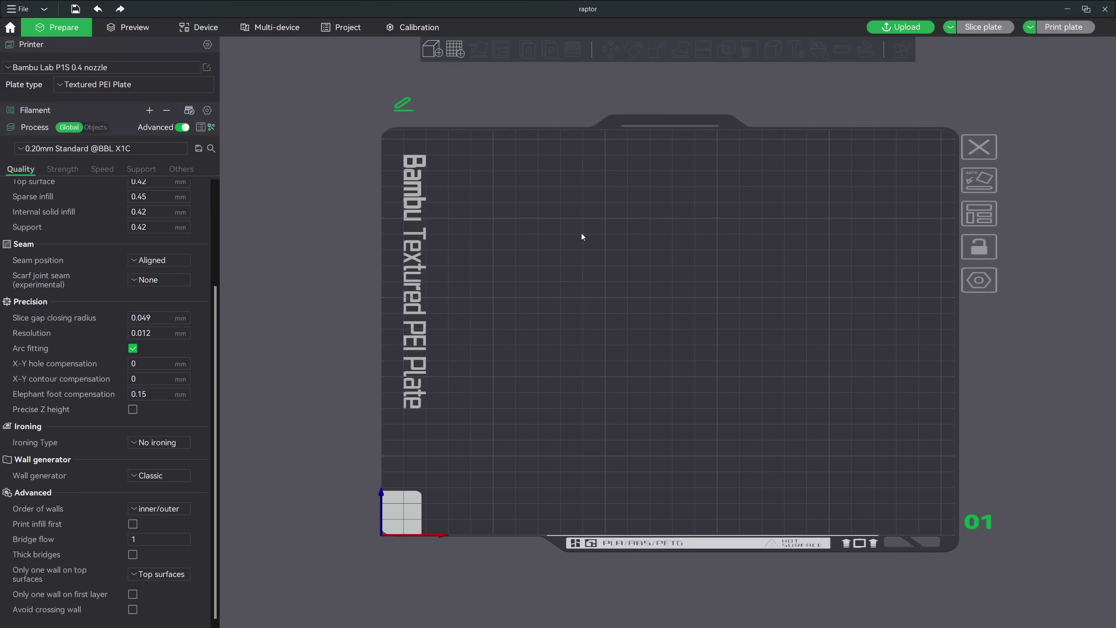
Switch to Bambu Studio and import raptor.svg from the Raptor folder onto the build plate
left_click(441, 57)
left_click(324, 199)
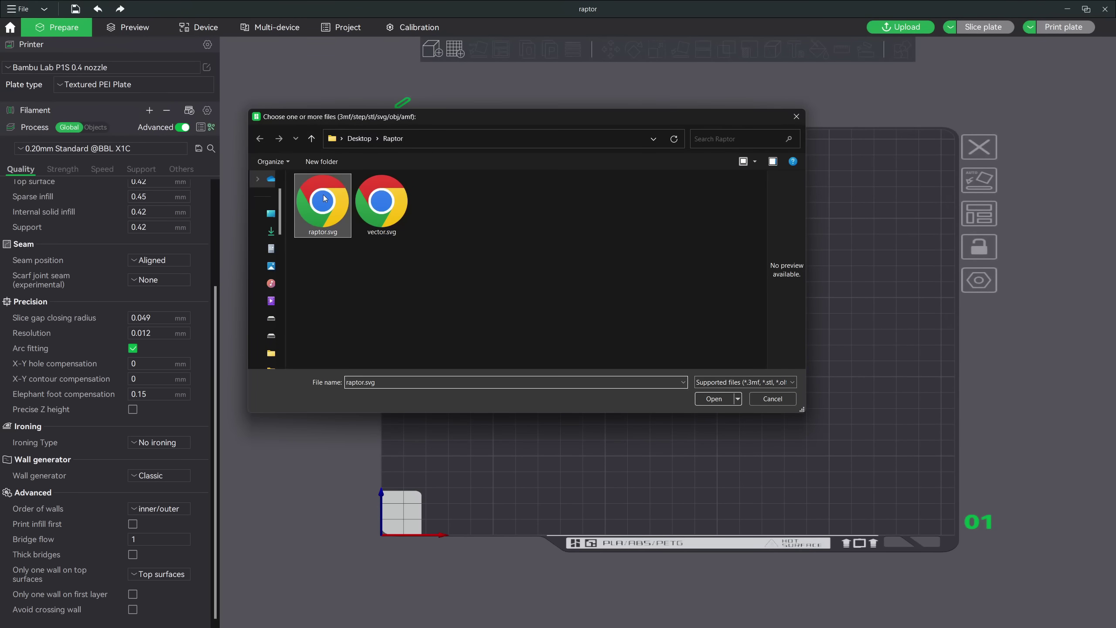
left_click(712, 398)
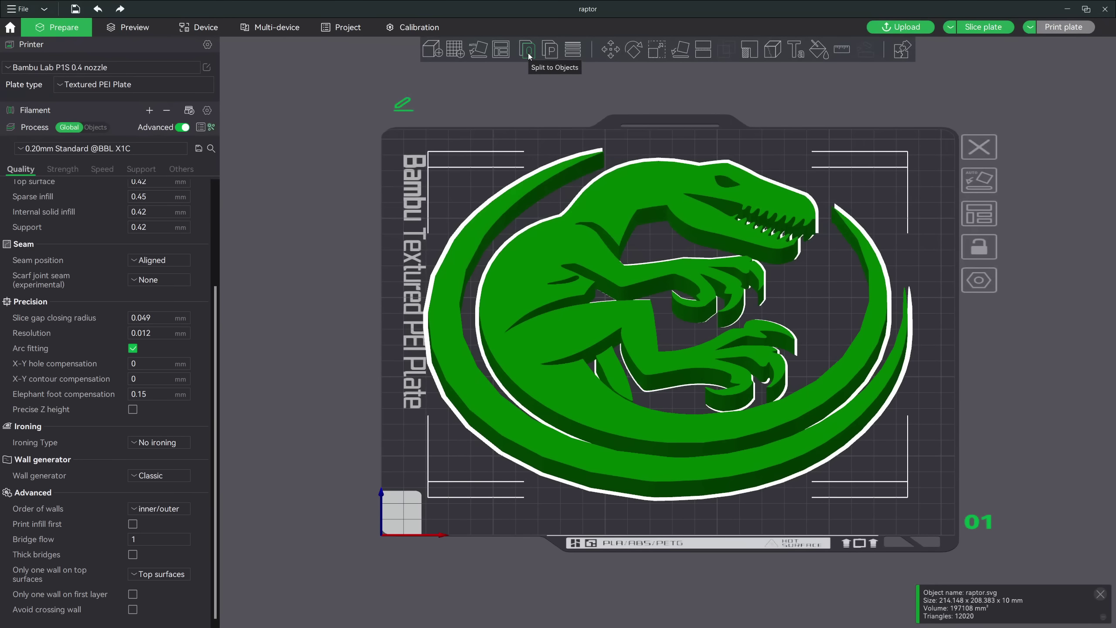
Split the raptor model into separate objects and delete the small loose piece between the leg and the tail
left_click(527, 55)
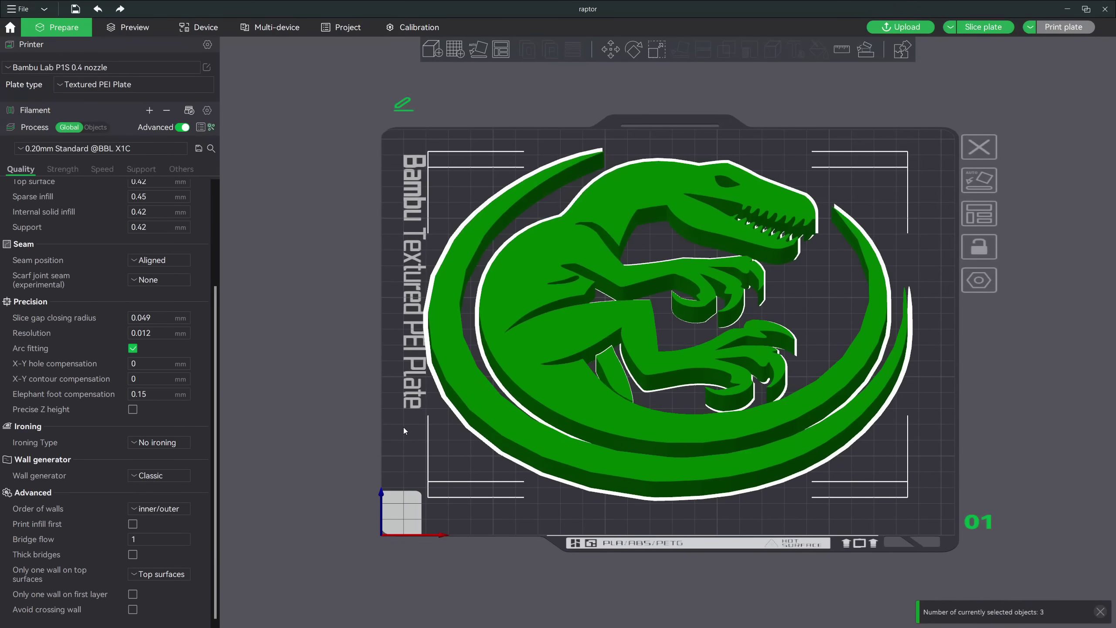
left_click(613, 368)
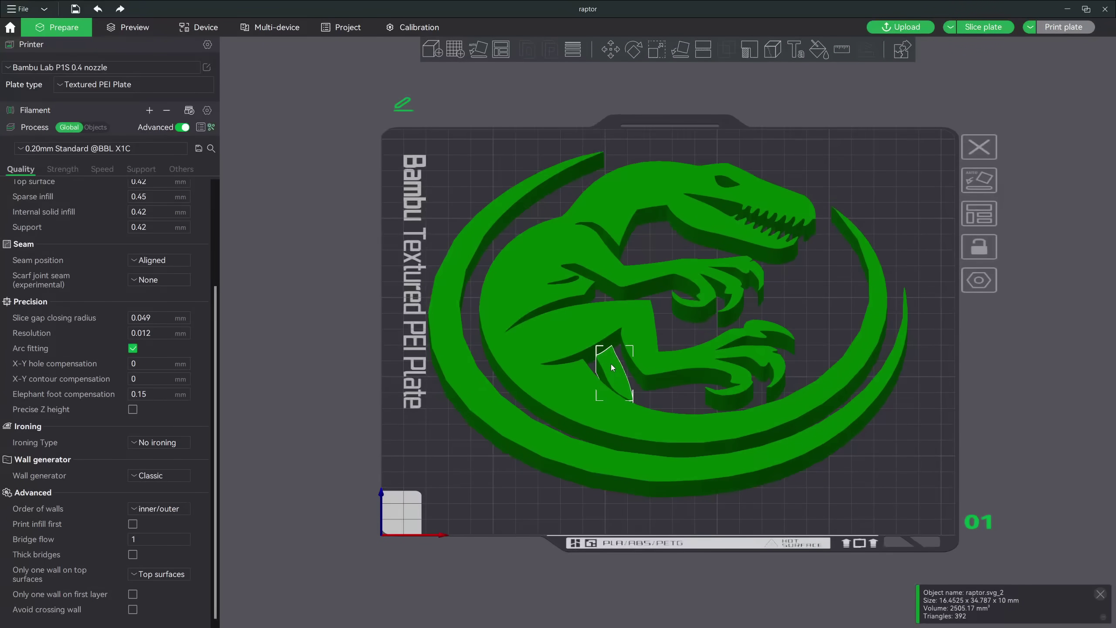
key("Escape")
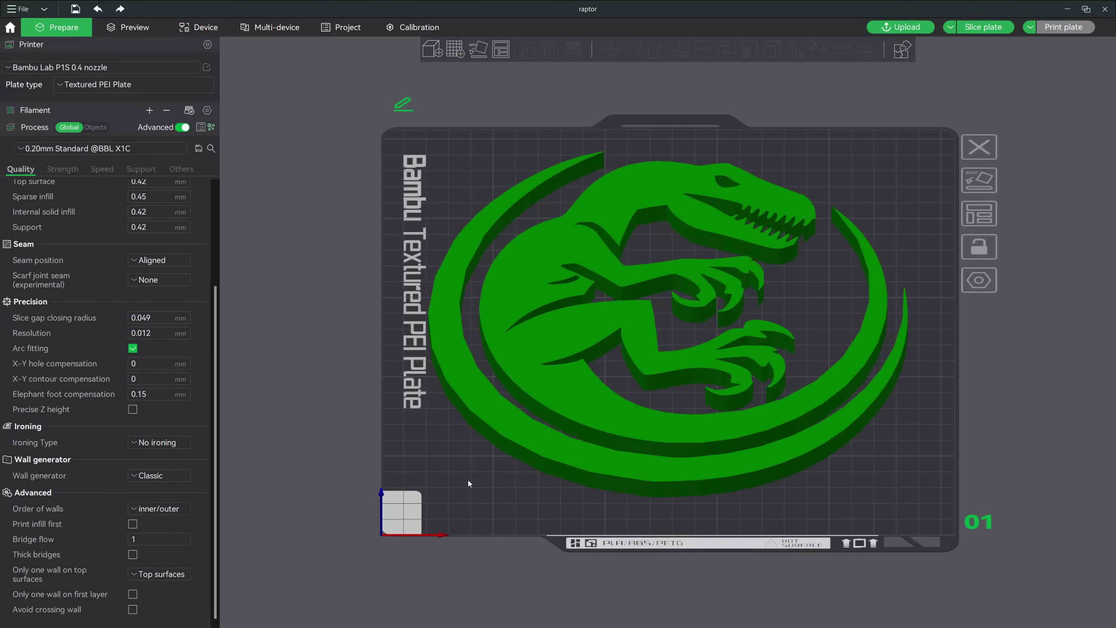
Scale the raptor body to a height of 15 mm in Z without changing its width and depth
left_click(534, 334)
left_click(657, 50)
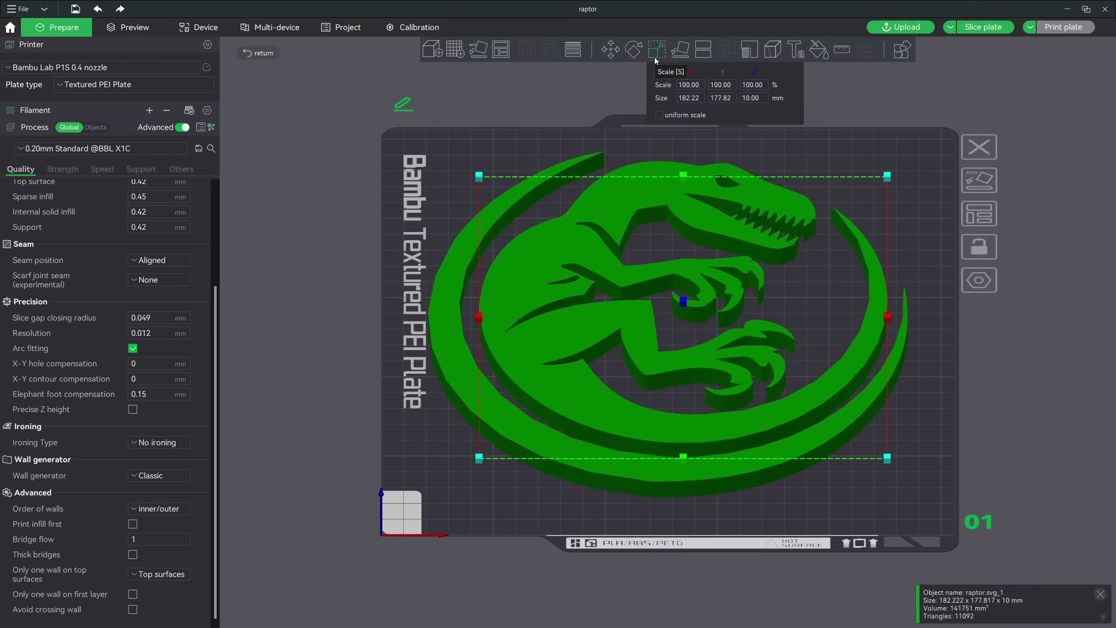
left_click(753, 100)
type("15")
key("Return")
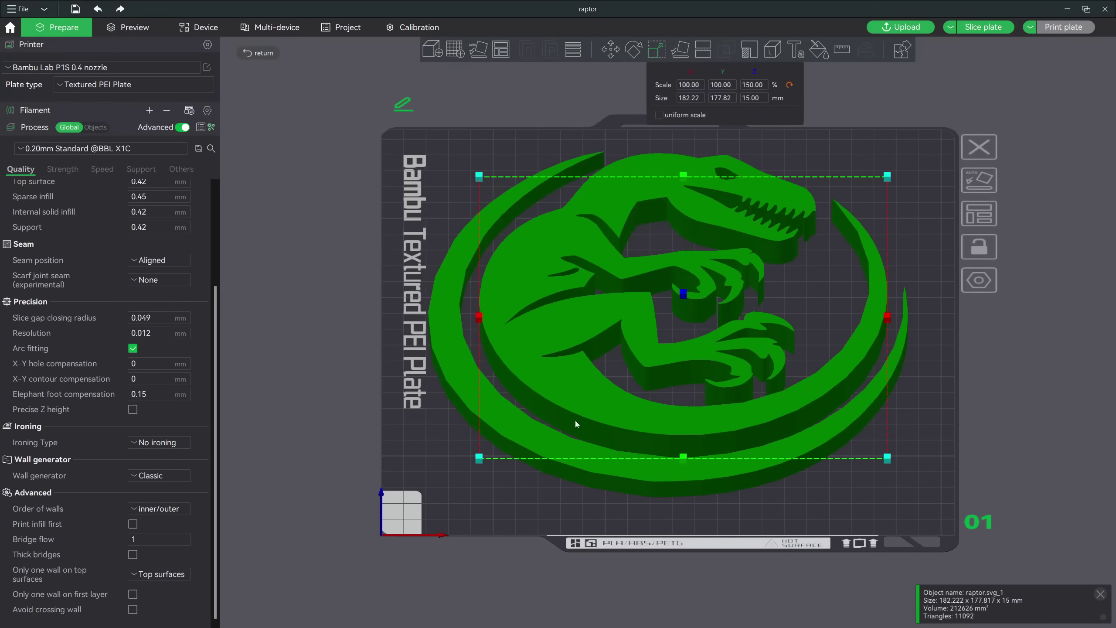
Set the ironing type to Top surfaces for the print and leave all objects deselected
mouse_move(530, 488)
left_mouse_down()
mouse_move(539, 471)
mouse_move(532, 506)
left_mouse_up()
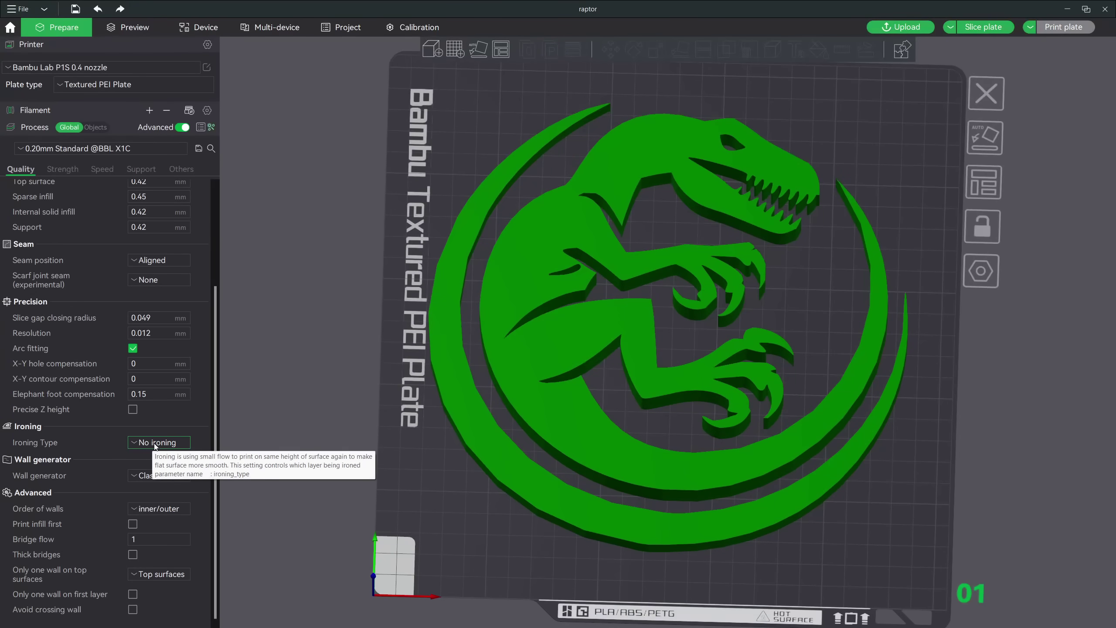
left_click(143, 445)
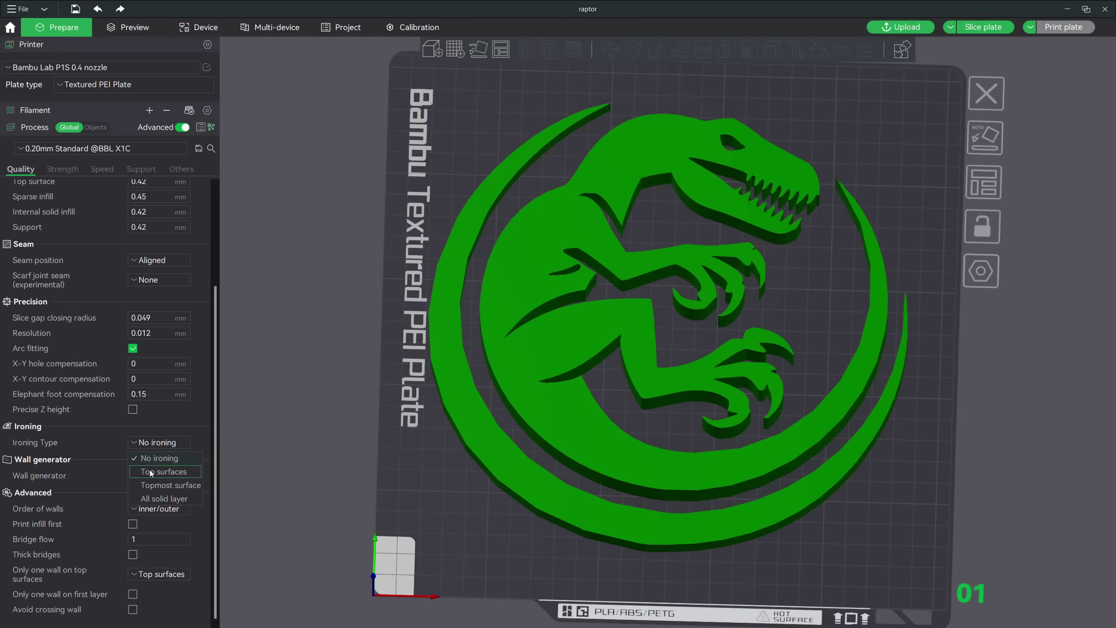
left_click(151, 472)
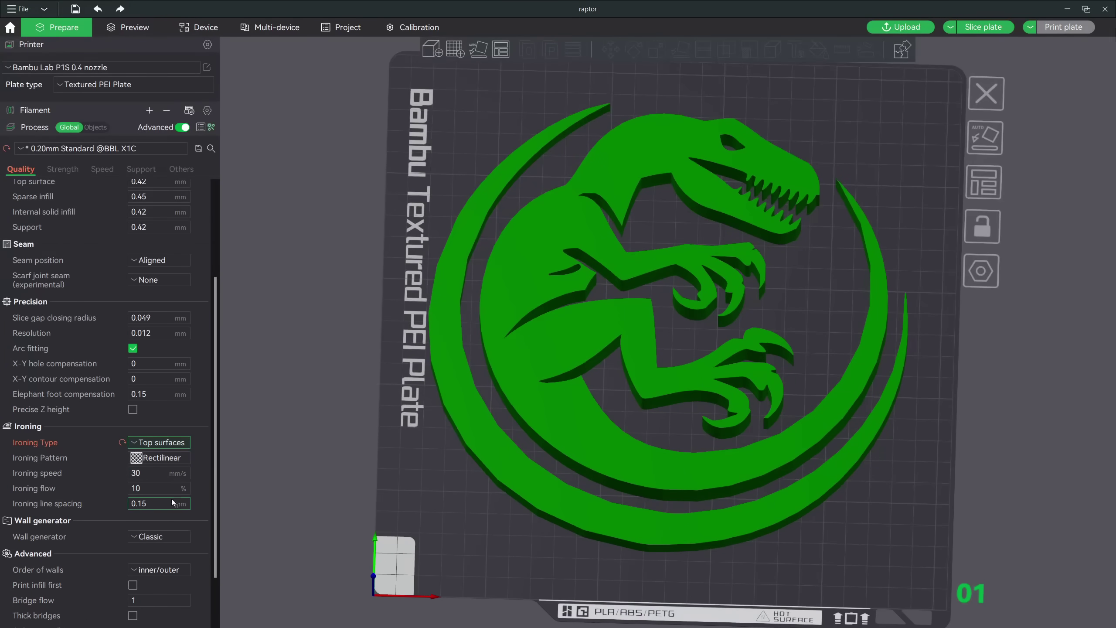
left_click(528, 375)
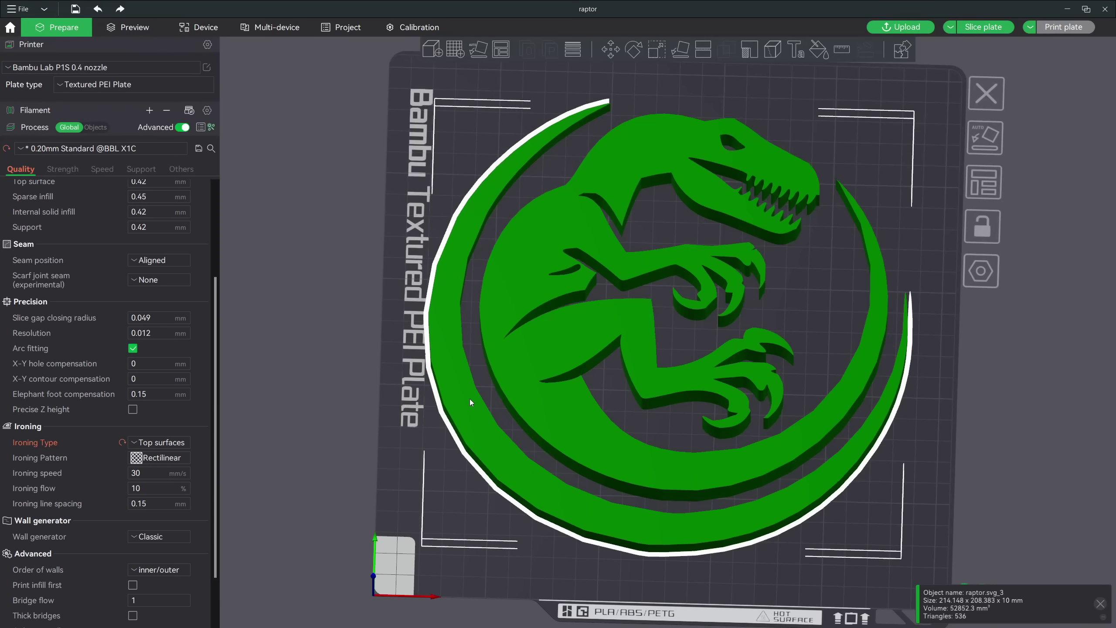
left_click(441, 160)
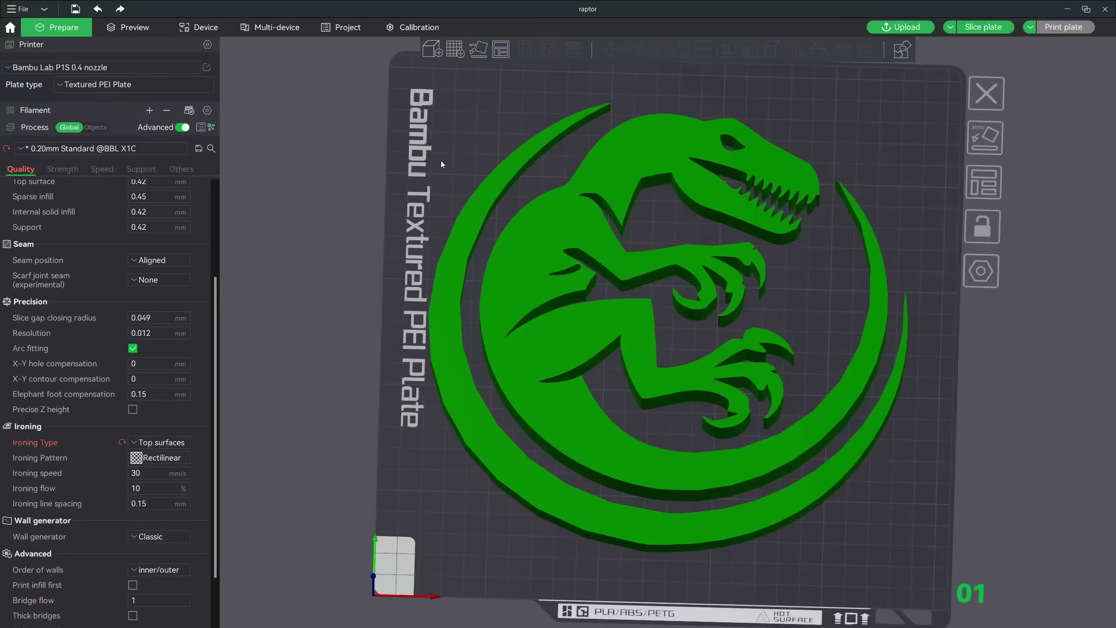
Slice the plate, show the preview up to the top layer and start printing the plate
left_click(976, 28)
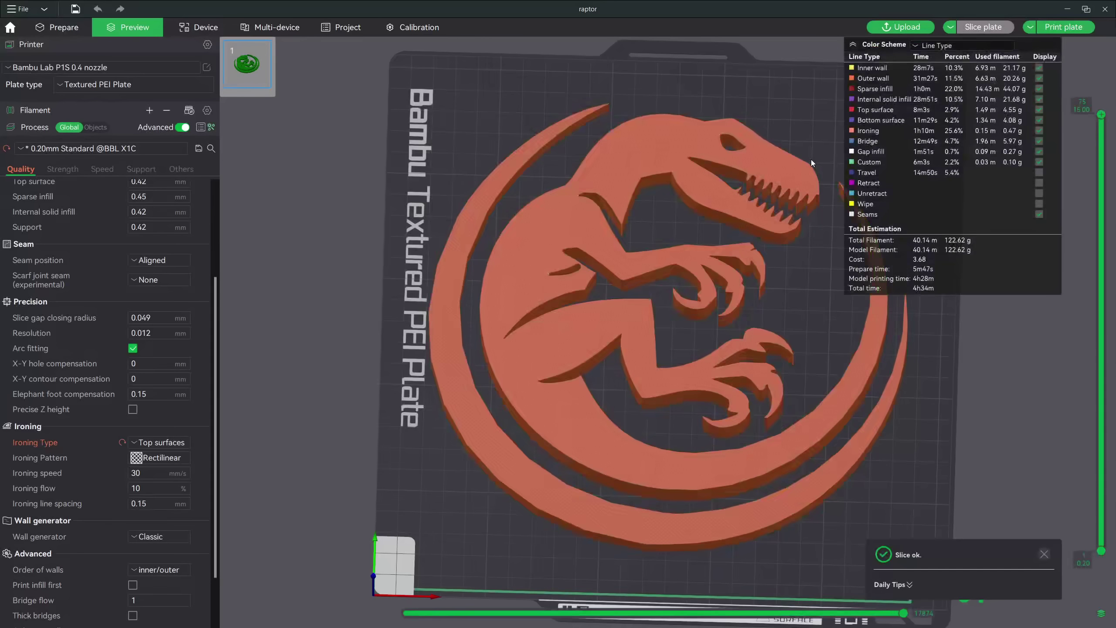
mouse_move(1102, 115)
left_mouse_down()
mouse_move(1108, 306)
mouse_move(1108, 99)
left_mouse_up()
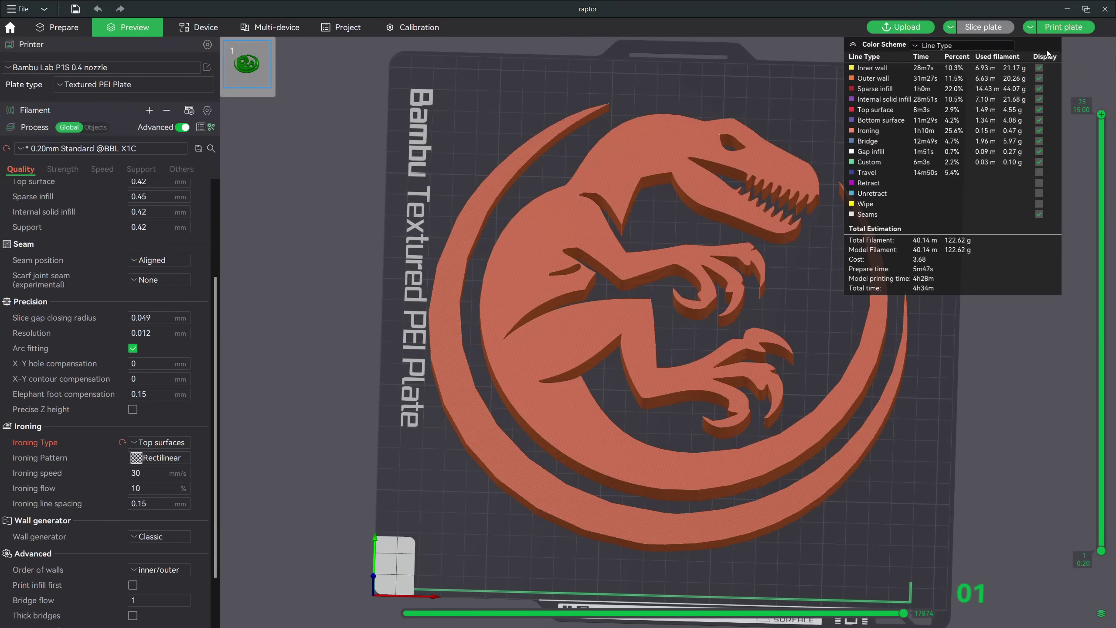
left_click(1063, 28)
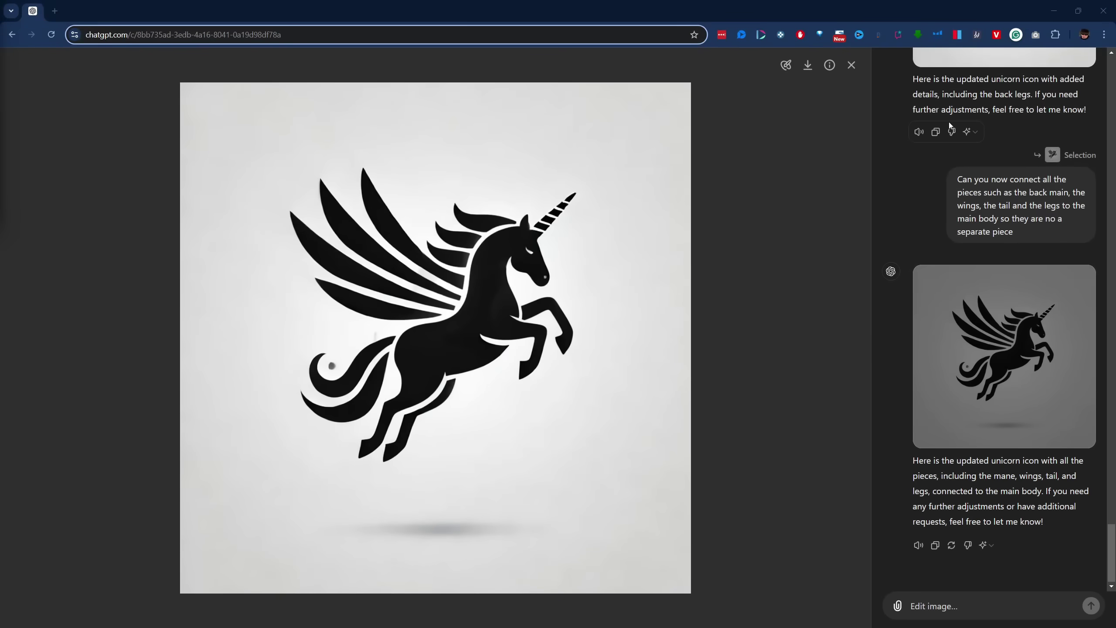
Switch to ChatGPT, review the unicorn icon versions in the conversation and enlarge the latest one
left_click(852, 65)
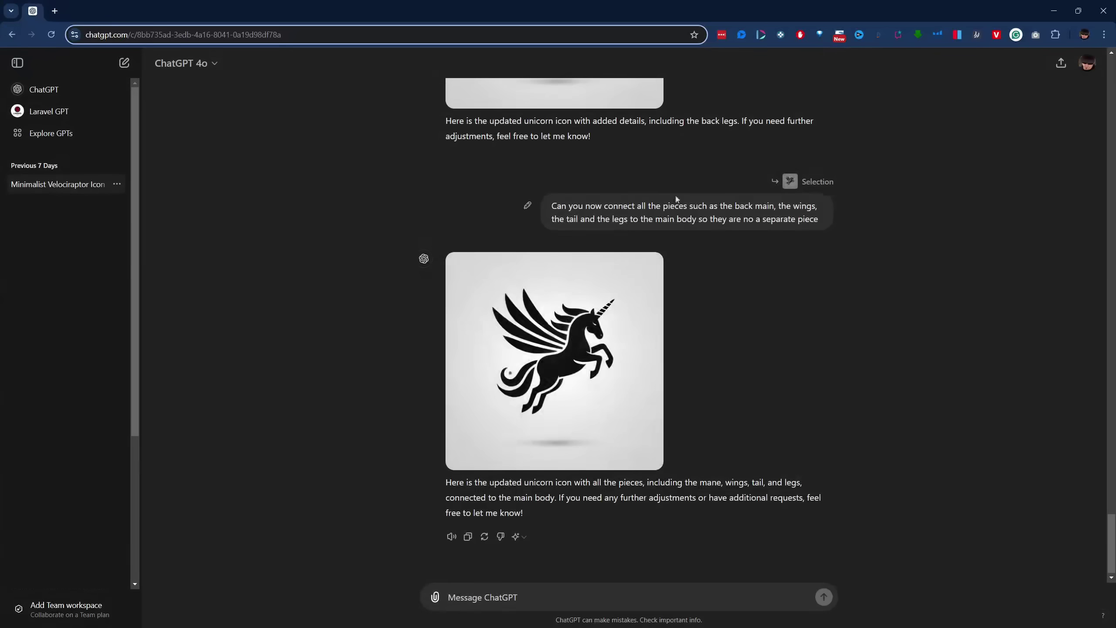
scroll(731, 254, "up", 6)
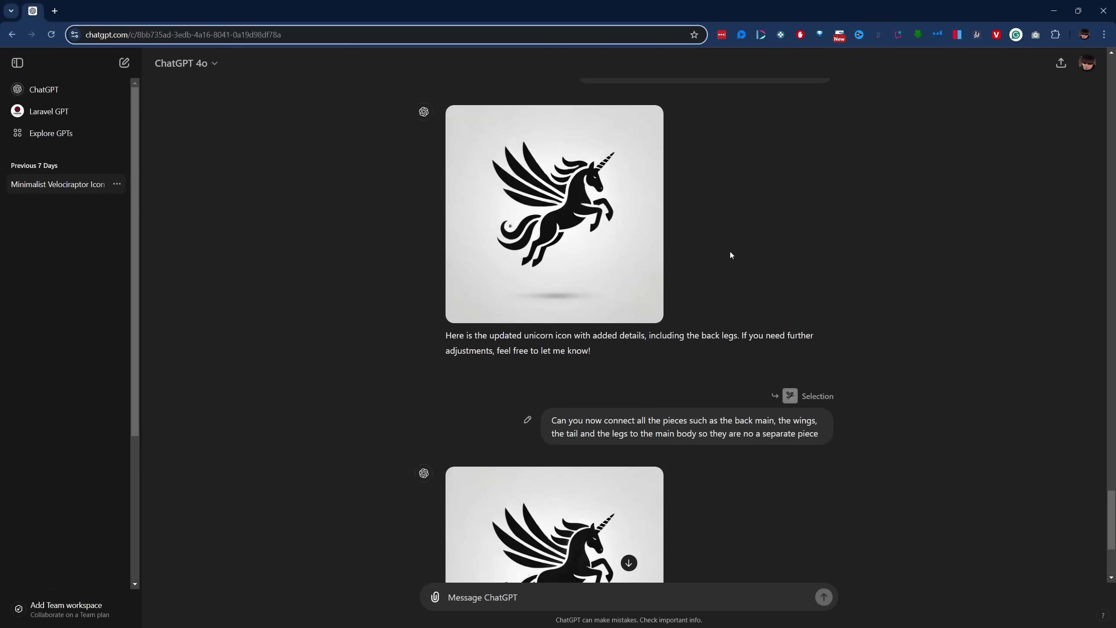
scroll(730, 255, "up", 7)
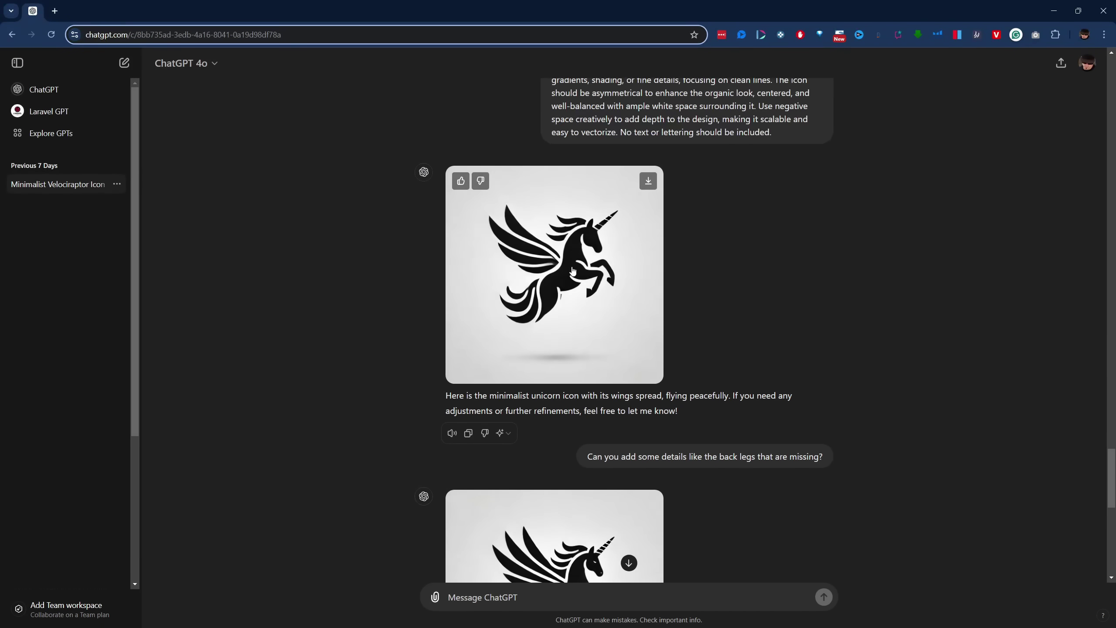
scroll(650, 285, "down", 13)
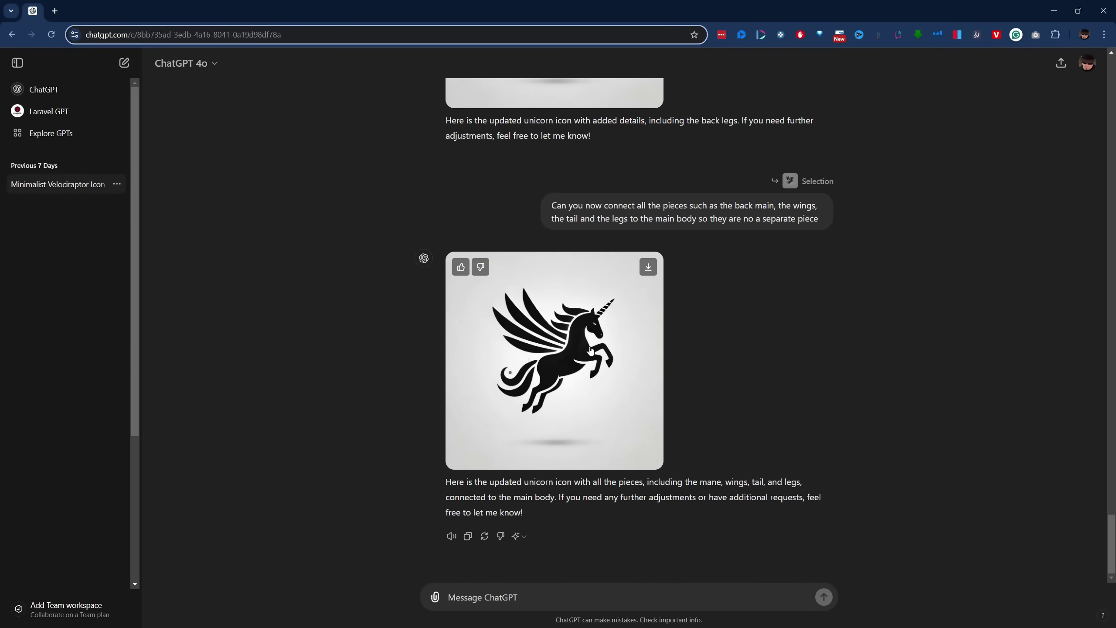
left_click(590, 349)
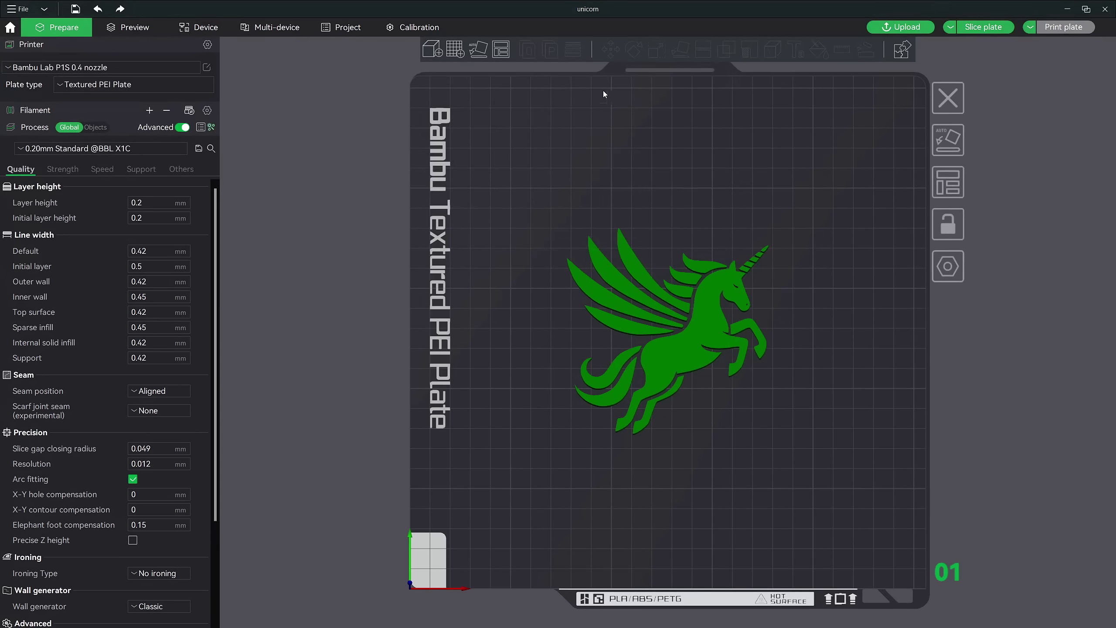
Add a cylinder primitive to the unicorn's plate and centre it on the bed
right_click(502, 238)
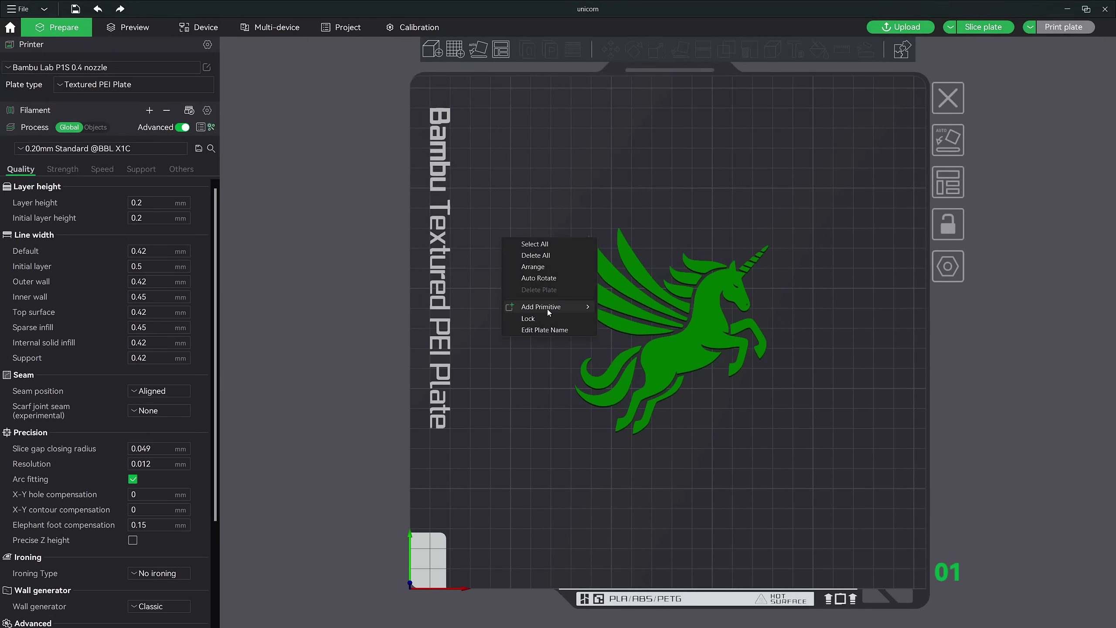
mouse_move(547, 308)
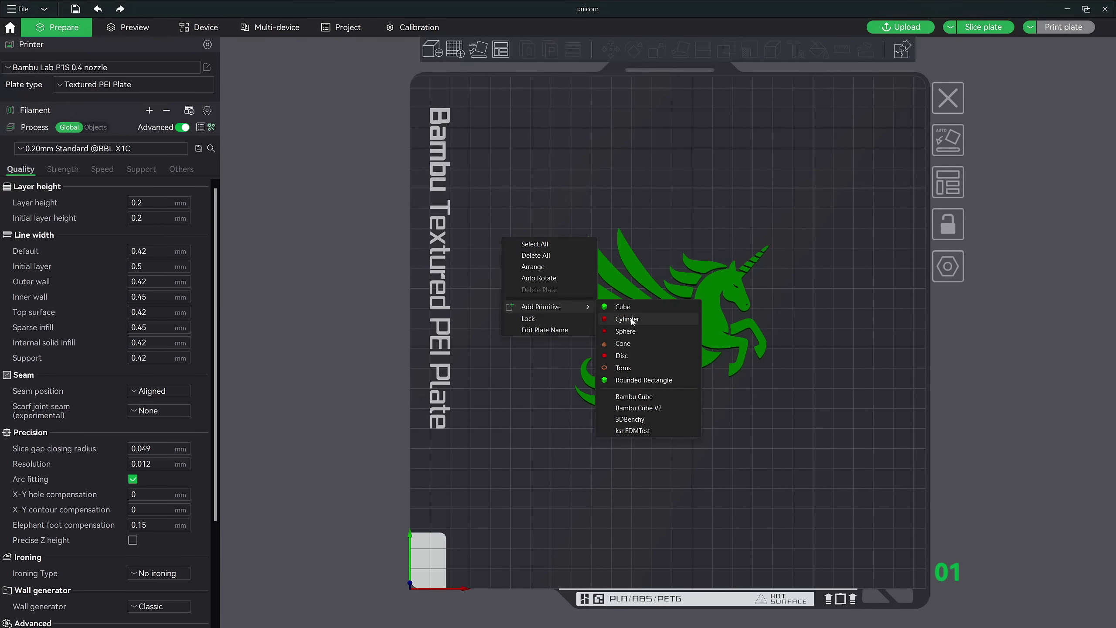
left_click(632, 318)
right_click(673, 301)
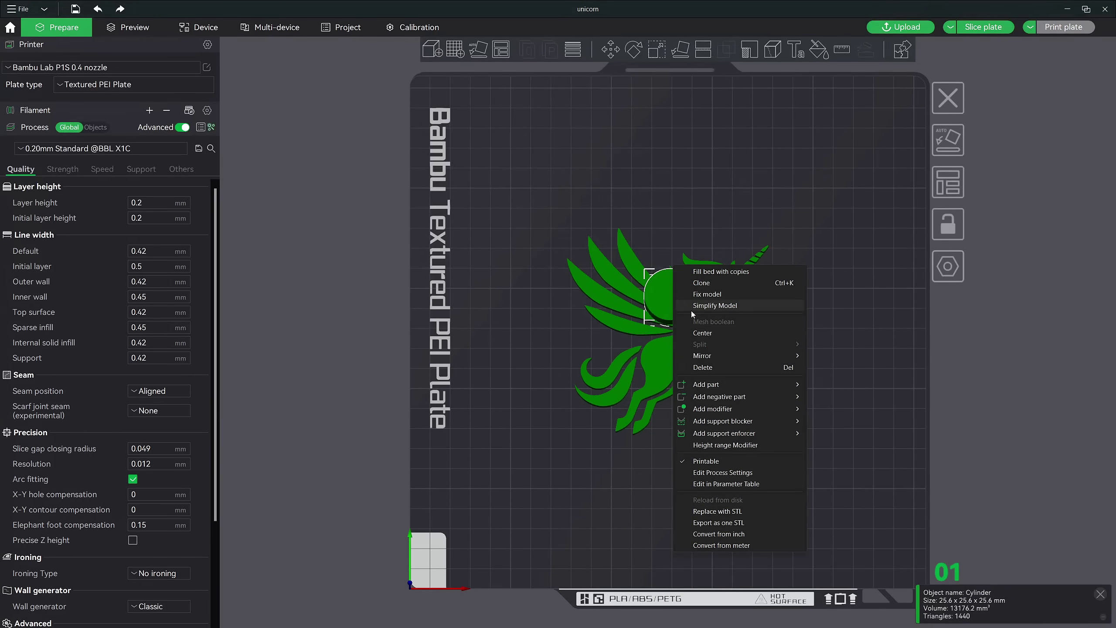
left_click(704, 333)
Scale the cylinder non-uniformly to 80 mm in X and Y and 10 mm in Z
left_click(655, 52)
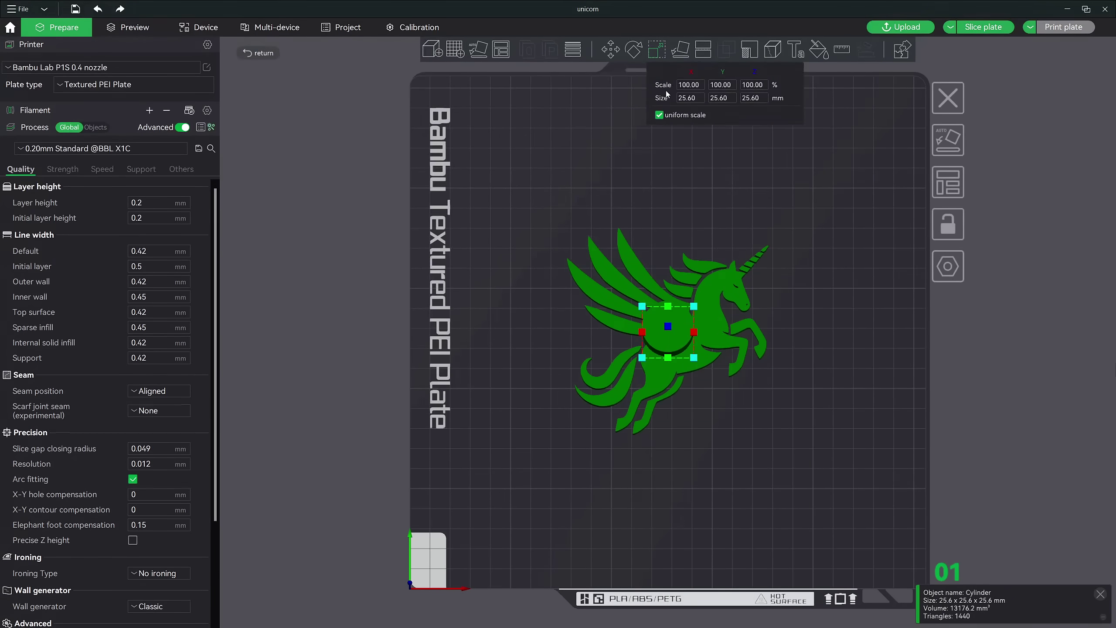
left_click(689, 101)
type("80")
key("Tab")
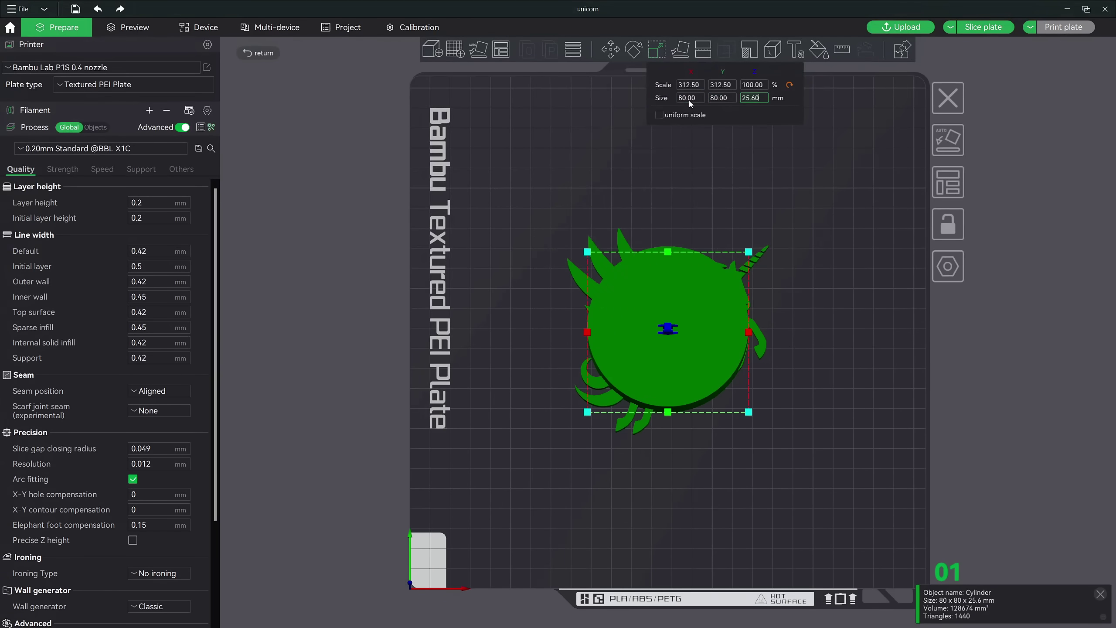
type("10")
key("Return")
Lower the cylinder's Z height so the unicorn stands out, trying 8 mm and 5 mm before settling on 4 mm
left_click_drag(800, 337, 796, 304)
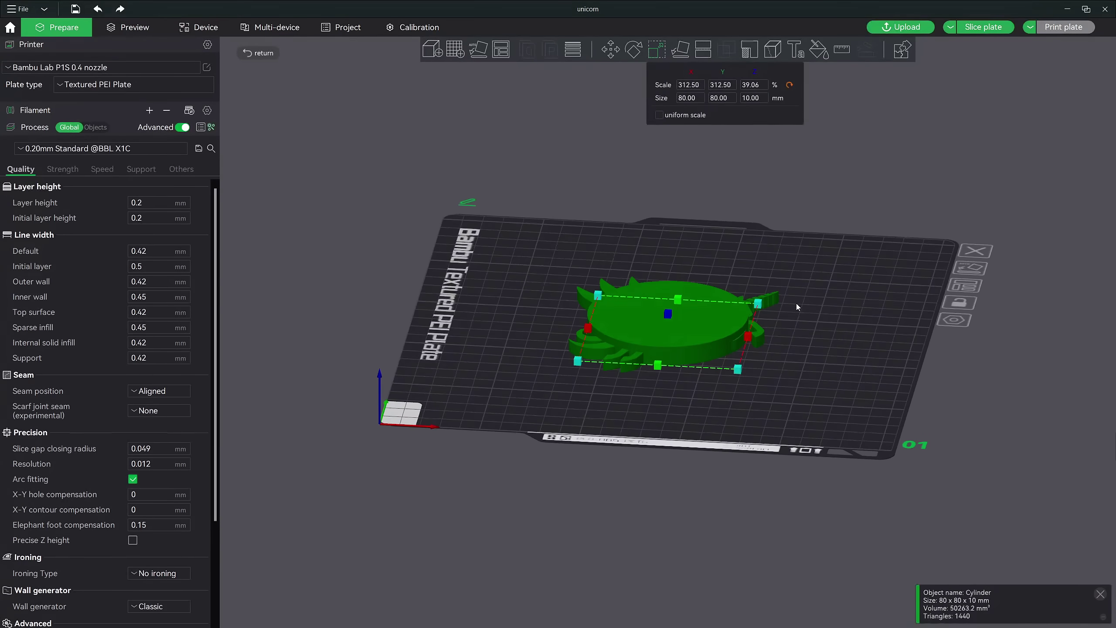
left_click(751, 103)
type("8")
key("Return")
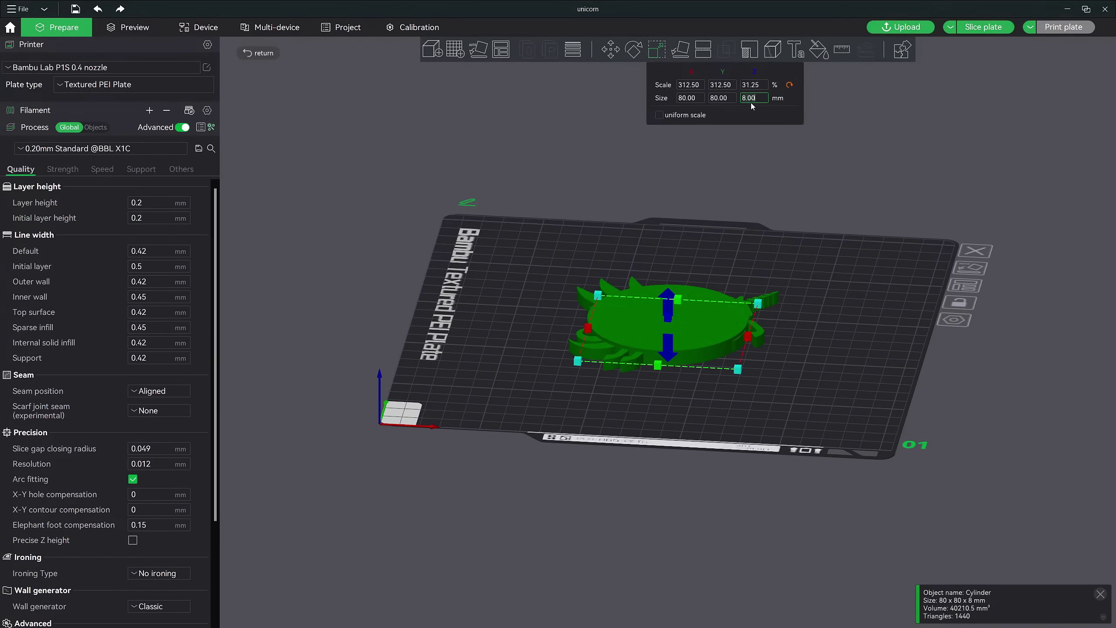
type("5")
key("Return")
key("1")
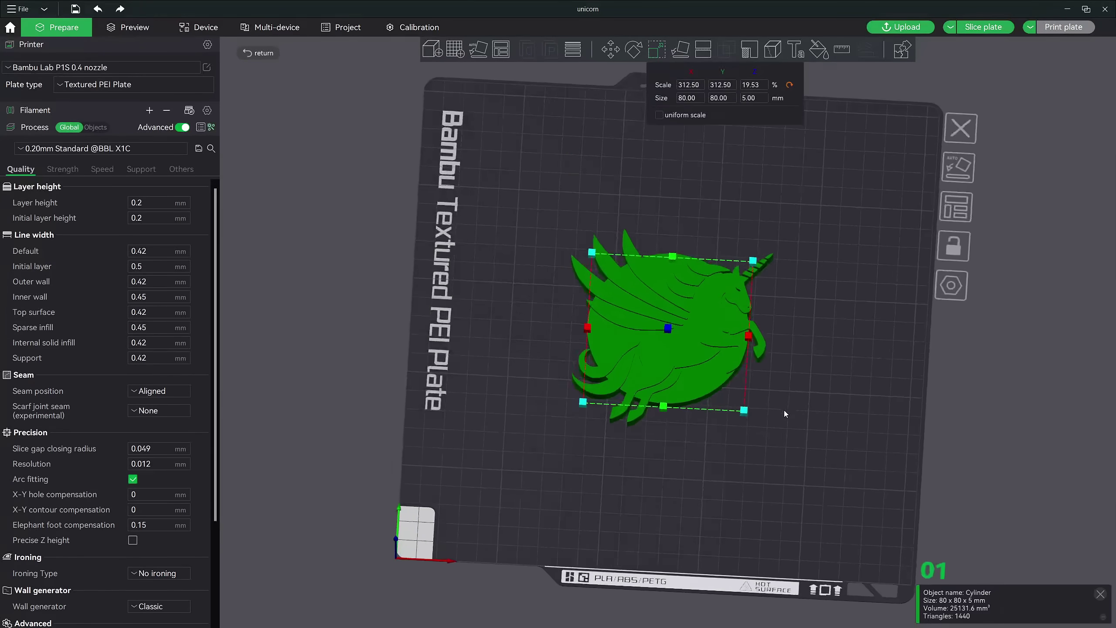
type("4")
key("Return")
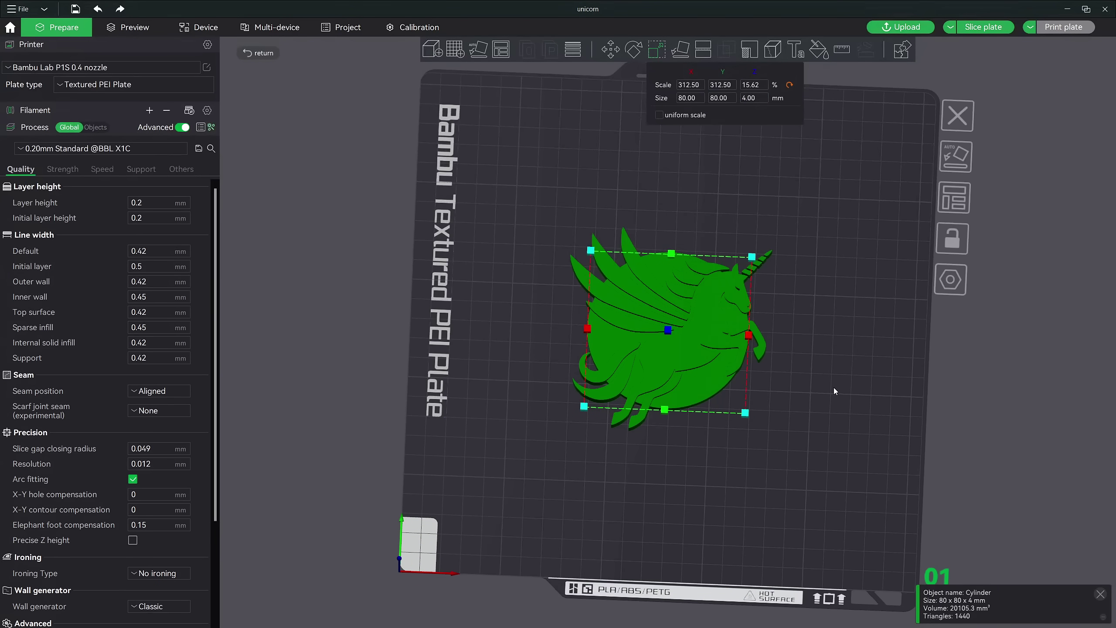
Clone the round backing disc once
left_click_drag(834, 387, 806, 389)
scroll(806, 389, "up", 3)
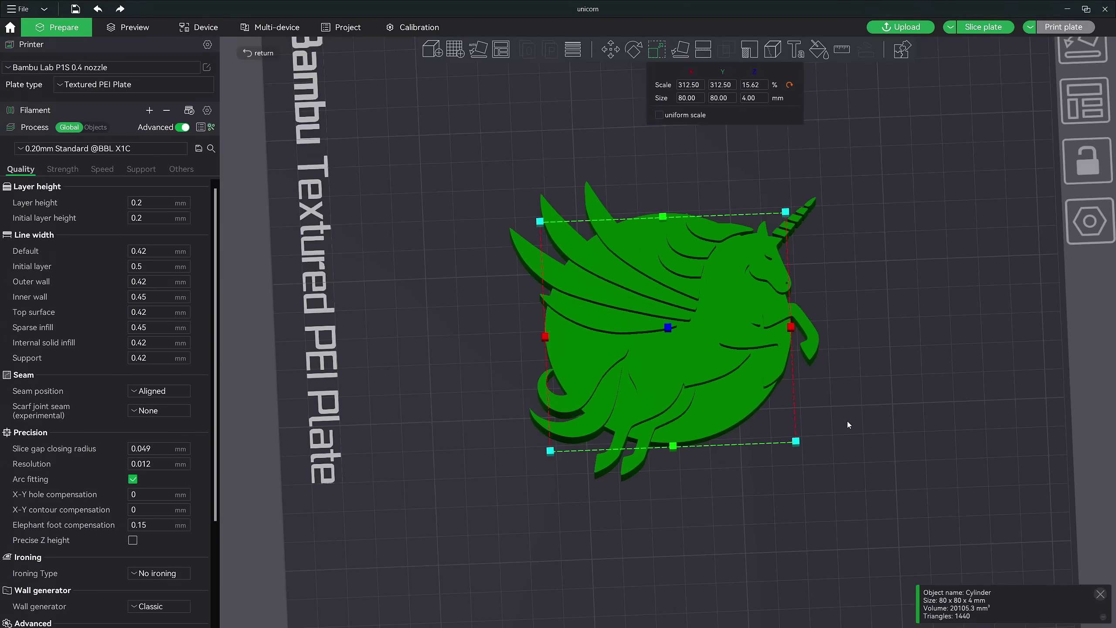
mouse_move(849, 425)
left_mouse_down()
mouse_move(829, 396)
mouse_move(841, 435)
mouse_move(872, 300)
mouse_move(870, 321)
mouse_move(688, 165)
left_mouse_up()
right_click(688, 164)
left_click(737, 182)
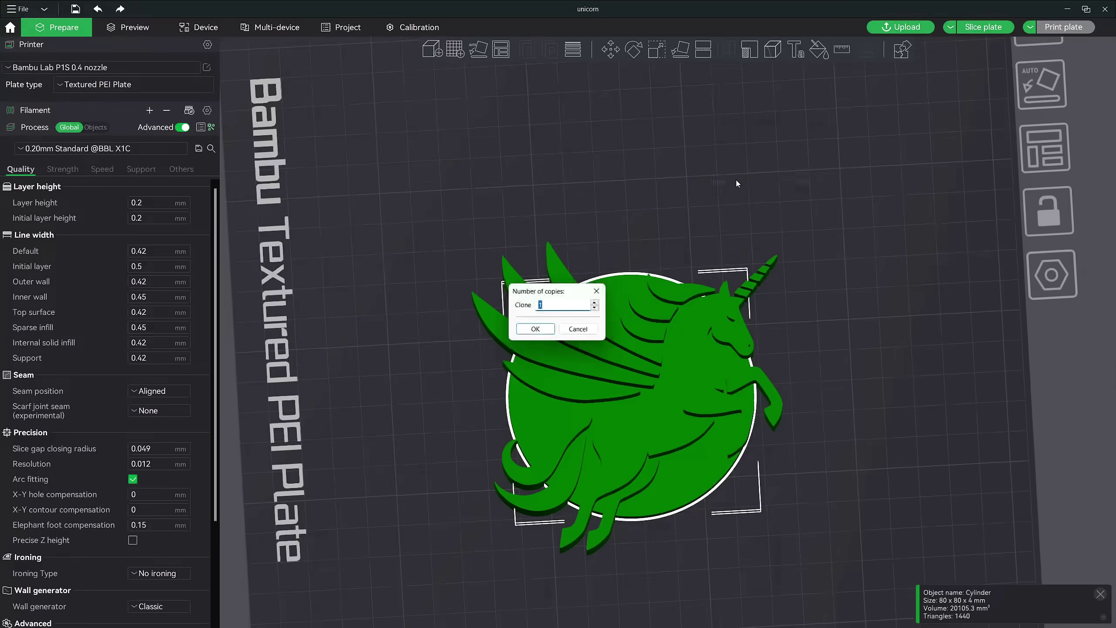
left_click(534, 330)
Scale the cloned disc to 20 mm in X and Y and move it under the unicorn's horn
left_click(656, 49)
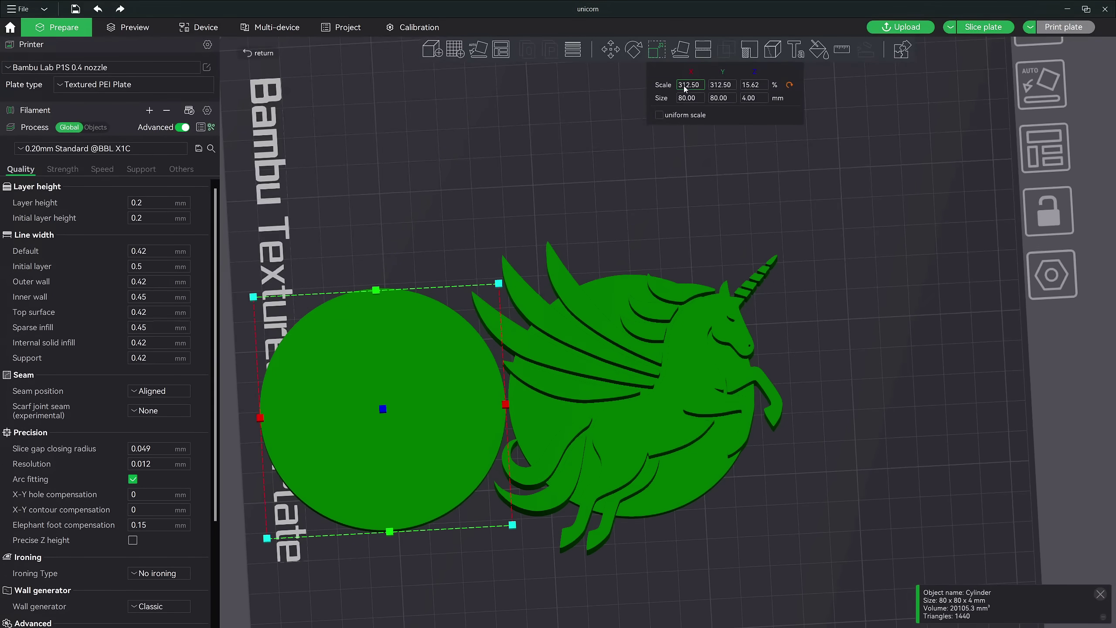
left_click(689, 98)
type("20")
key("Tab")
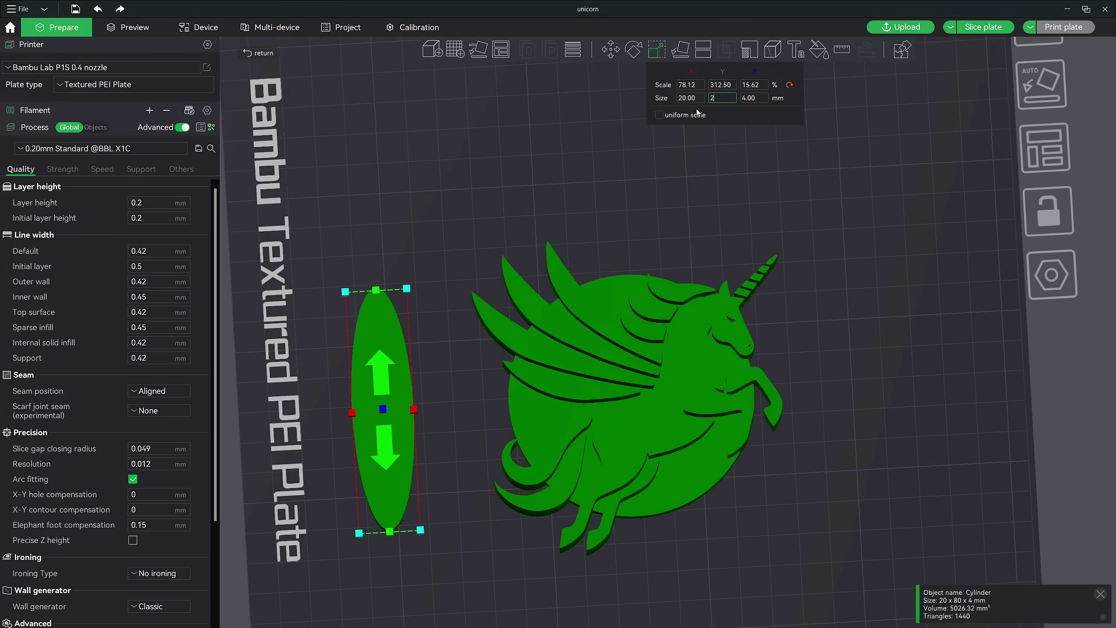
type("20")
key("Return")
left_click_drag(378, 393, 736, 327)
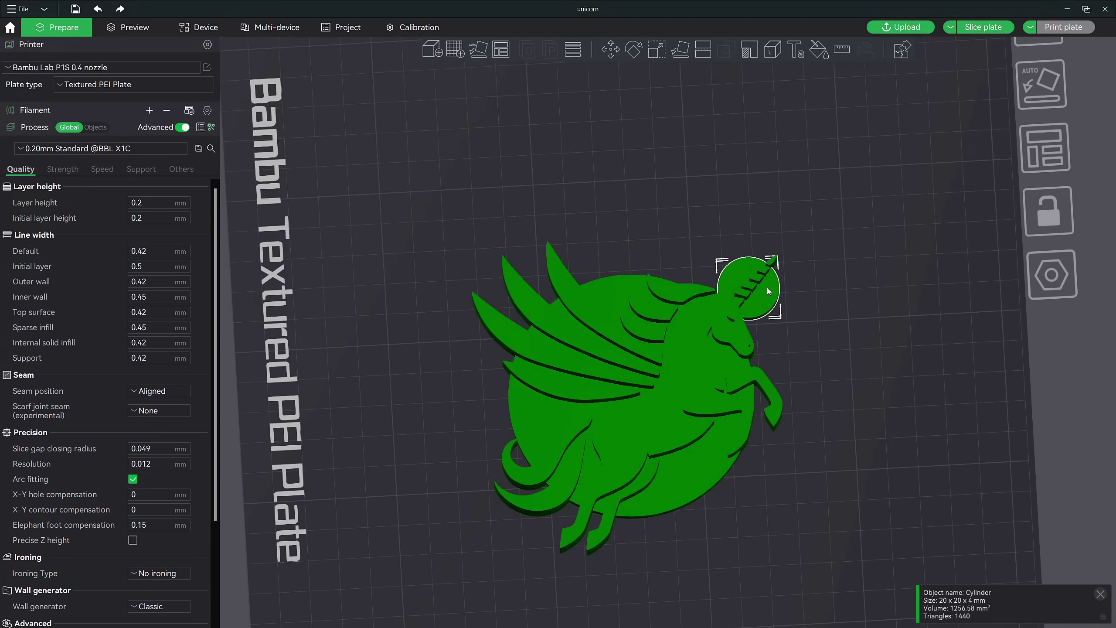
Narrow the small horn disc to 10 mm in X and rotate it to line up with the horn
left_click_drag(816, 338, 659, 377)
scroll(710, 361, "up", 8)
left_click(656, 50)
type("10")
key("Return")
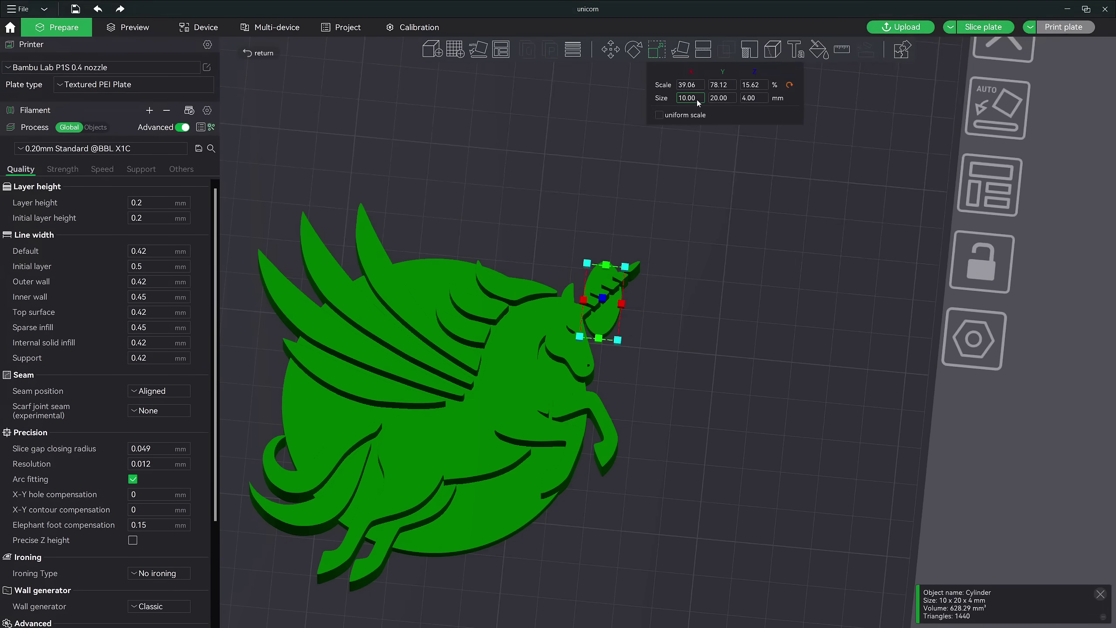
left_click_drag(697, 99, 626, 110)
left_click(633, 50)
left_click_drag(651, 343, 475, 286)
Add a cylinder negative part to the large disc and place it near the disc's upper edge
left_click(475, 287)
right_click(475, 285)
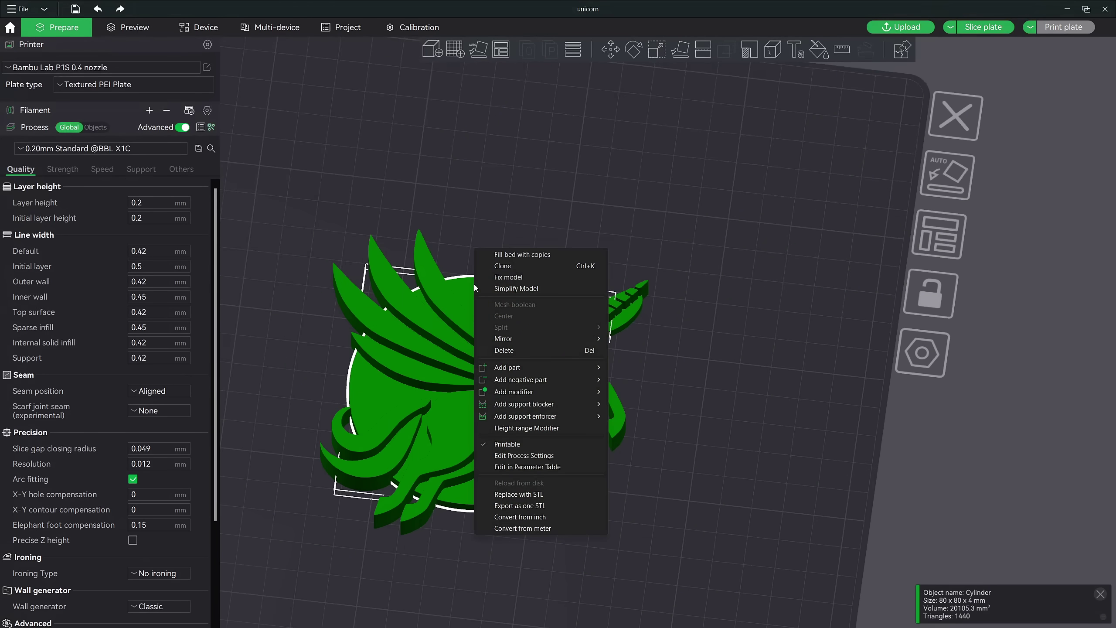
mouse_move(551, 380)
left_click(638, 409)
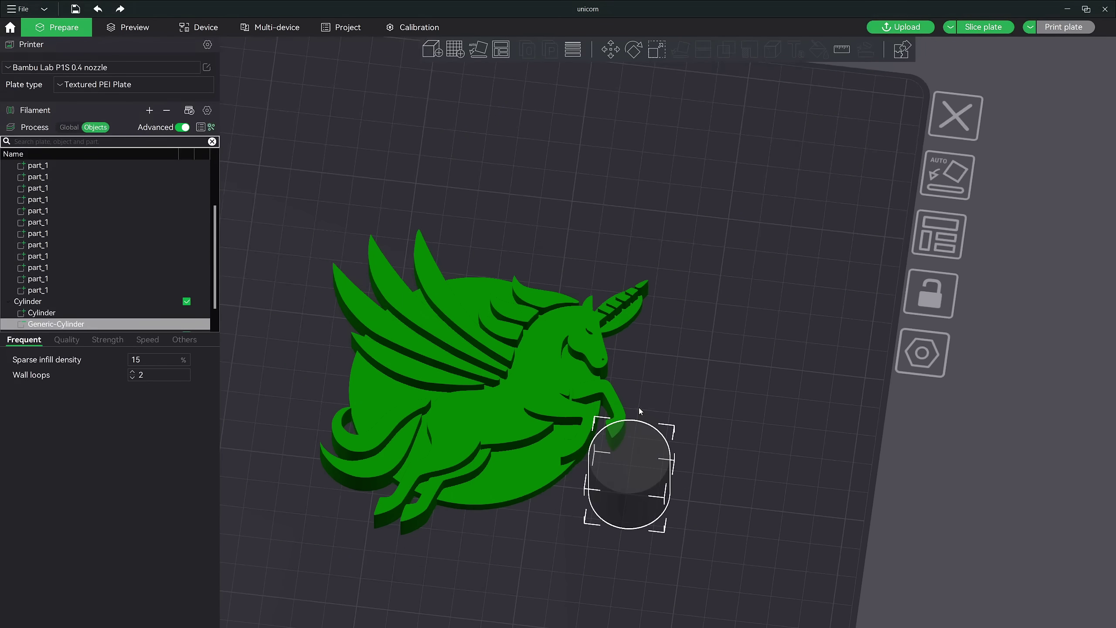
left_click_drag(638, 413, 494, 289)
Scale the negative cylinder to 5 mm in X and Y to form the hanging hole
left_click(656, 49)
double_click(682, 98)
type("5")
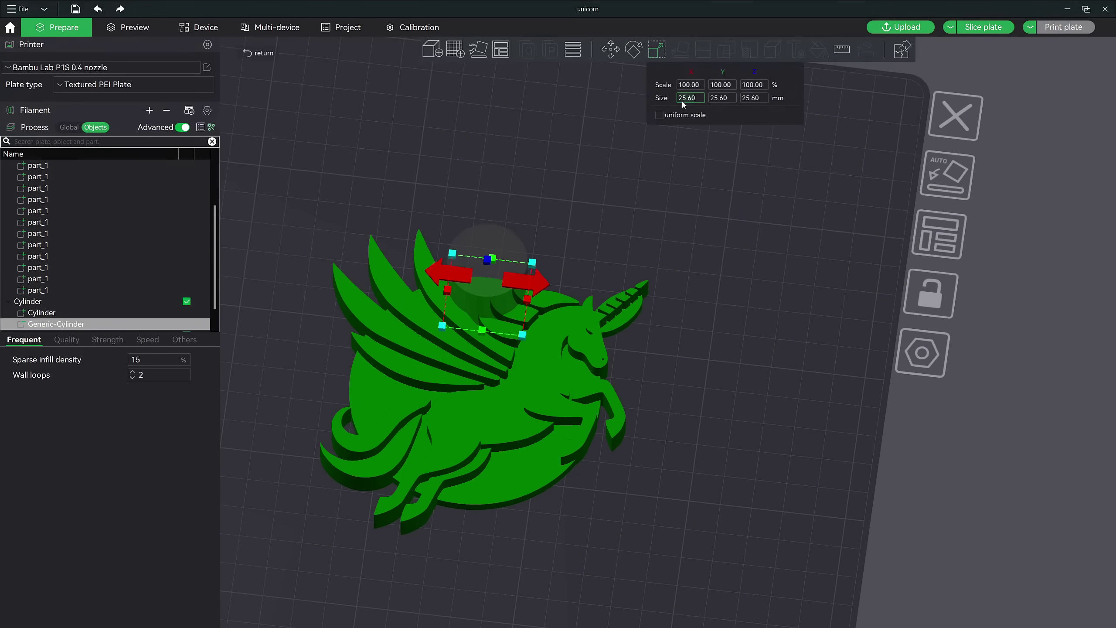
key("Tab")
type("5")
key("Tab")
left_click(603, 230)
left_click_drag(603, 229, 589, 252)
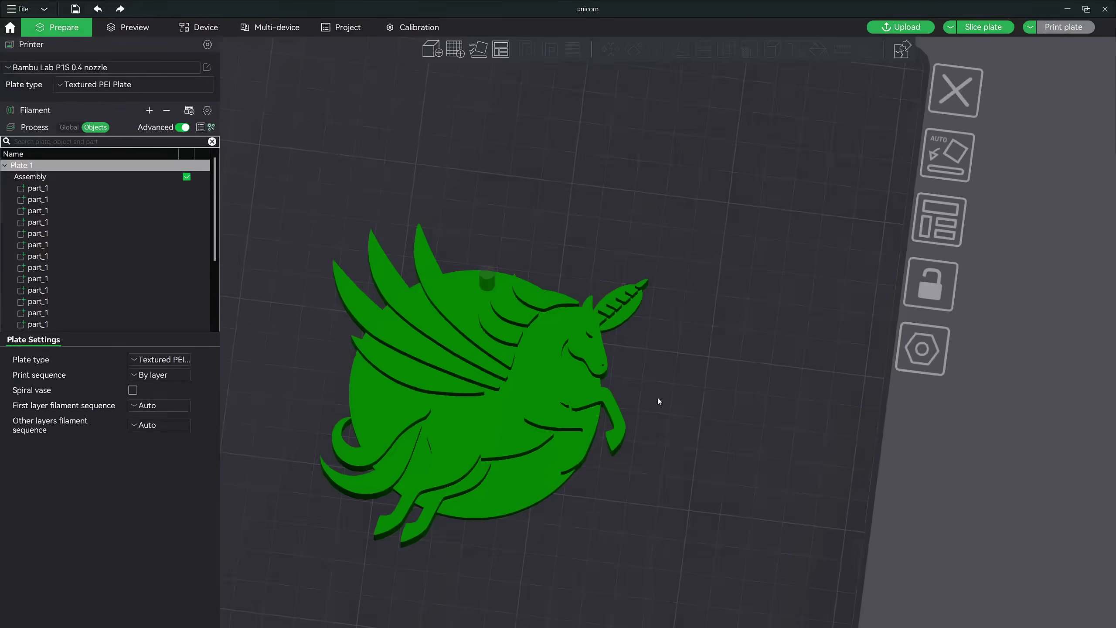
Slice the plate and inspect the hanging hole and horn backing in the preview
scroll(824, 229, "up", 5)
scroll(824, 230, "down", 3)
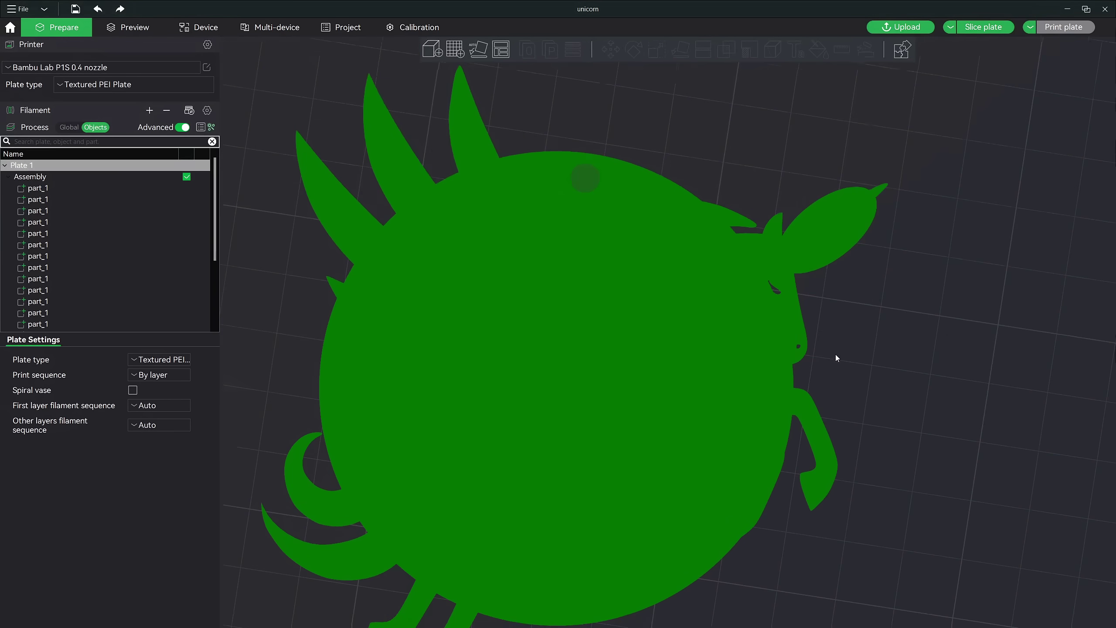
left_click(986, 28)
mouse_move(905, 377)
left_mouse_down()
mouse_move(892, 363)
mouse_move(906, 393)
left_mouse_up()
left_click_drag(569, 151, 962, 159)
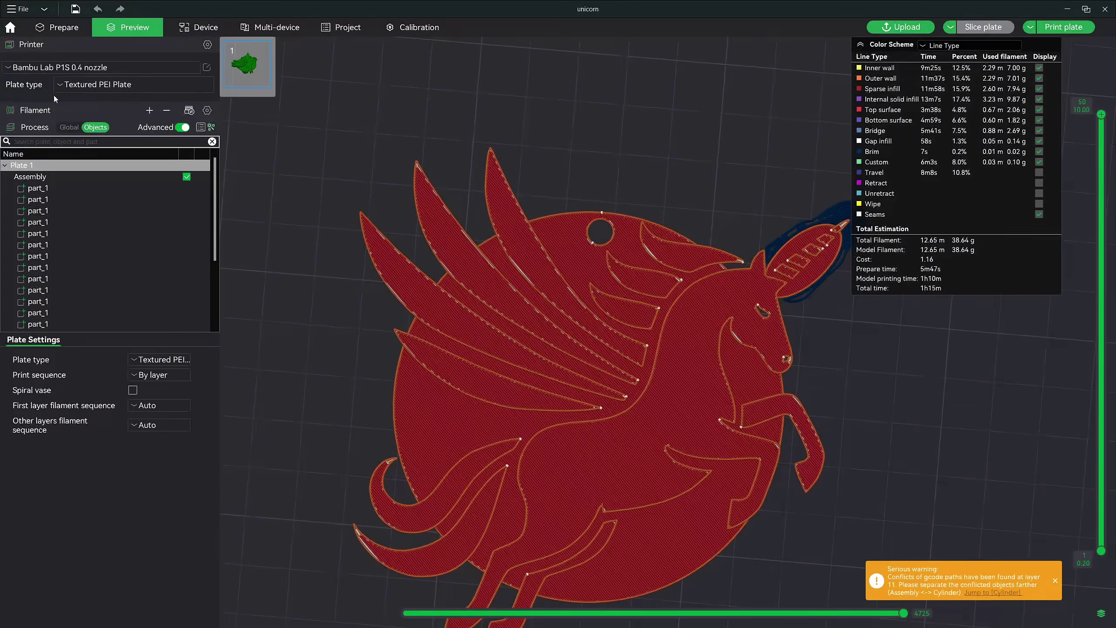
Return to the model and add the person's name as surface text near the lower edge of the large disc
left_click(58, 31)
left_click(595, 229)
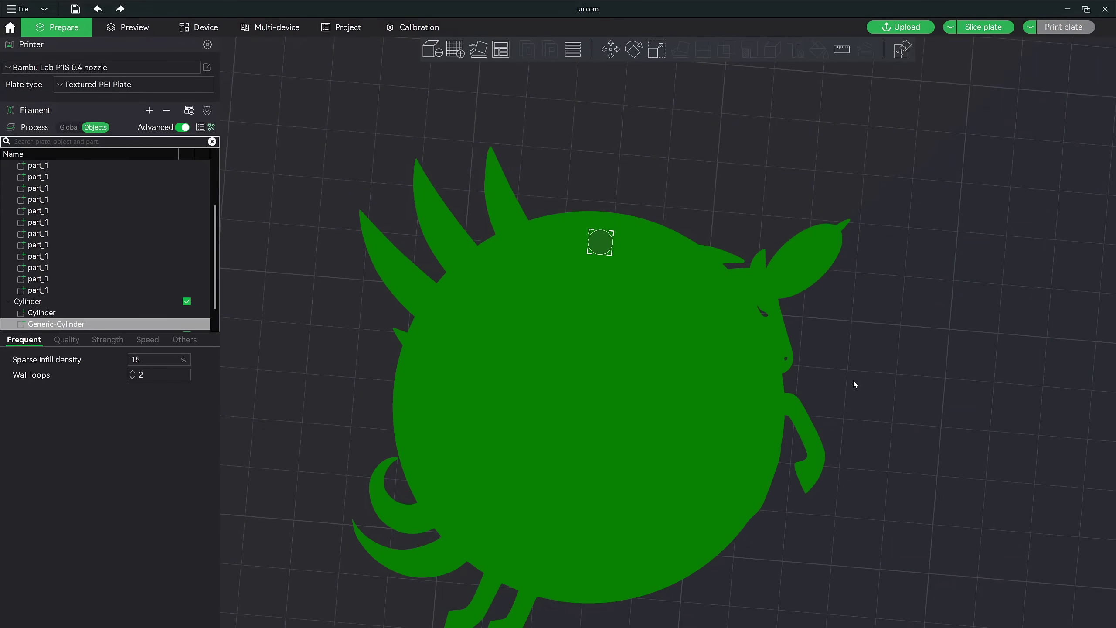
left_click_drag(853, 381, 879, 382)
left_click(796, 50)
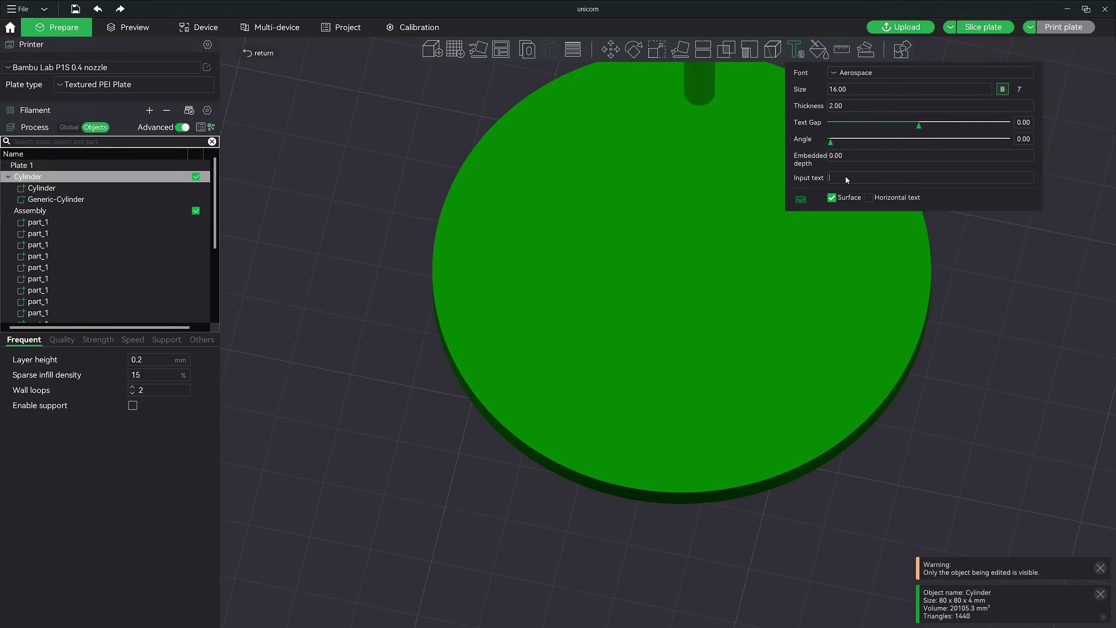
left_click(845, 176)
type("REESE")
left_click(861, 90)
left_click(751, 439)
left_click(874, 457)
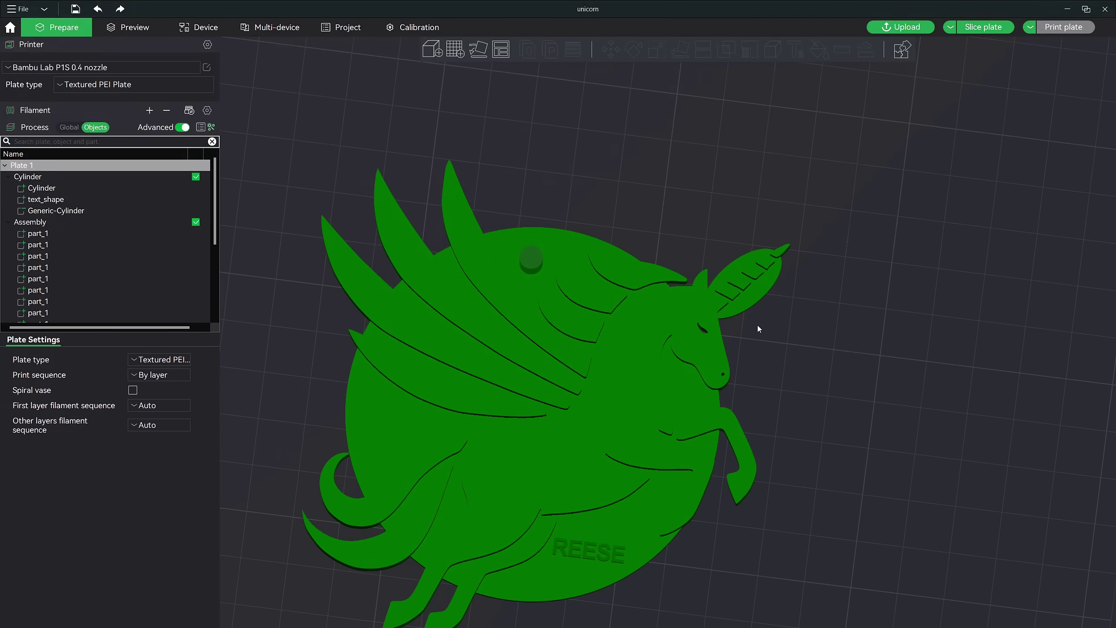
Scale the horn's backing cylinder to 8 mm in X and 25 mm in Y
left_click(752, 303)
left_click(656, 49)
left_click(818, 324)
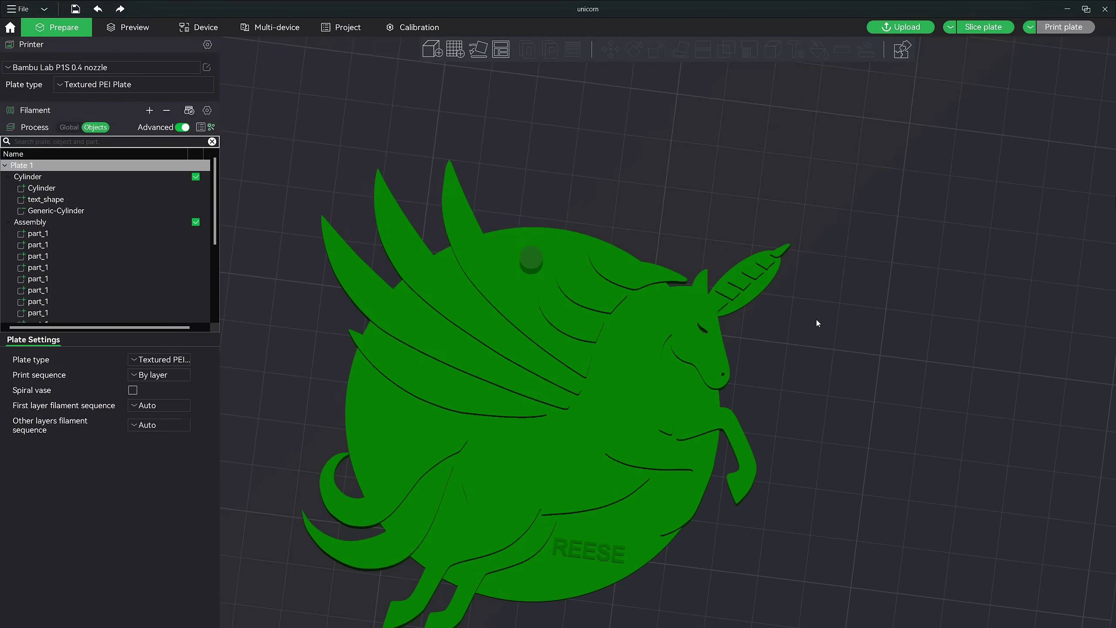
left_click(750, 299)
left_click(656, 50)
left_click(712, 98)
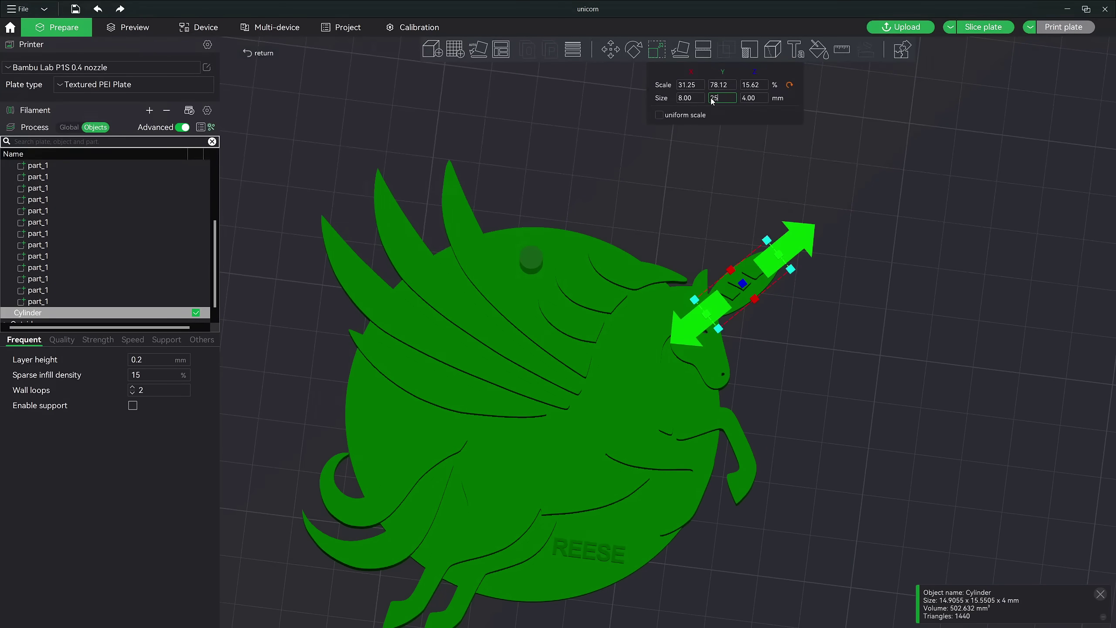
type("25")
left_click(825, 325)
left_click_drag(825, 325, 945, 132)
Slice the plate to check the name and horn, and enable ironing in the global print settings
left_click(975, 29)
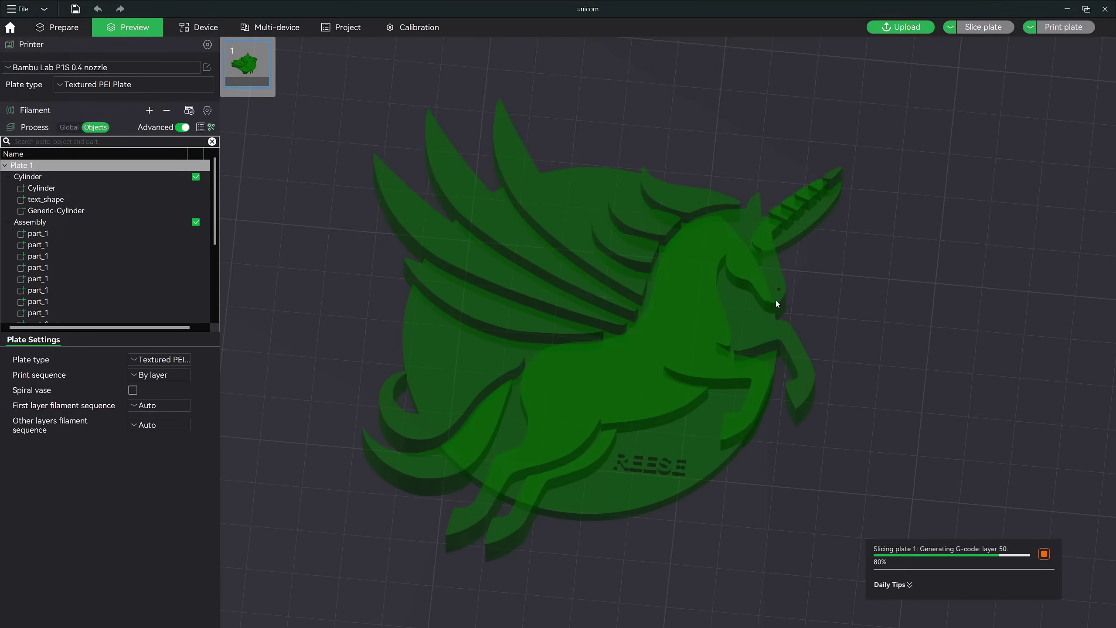
mouse_move(879, 368)
left_mouse_down()
mouse_move(861, 333)
mouse_move(857, 378)
mouse_move(842, 314)
mouse_move(874, 364)
left_mouse_up()
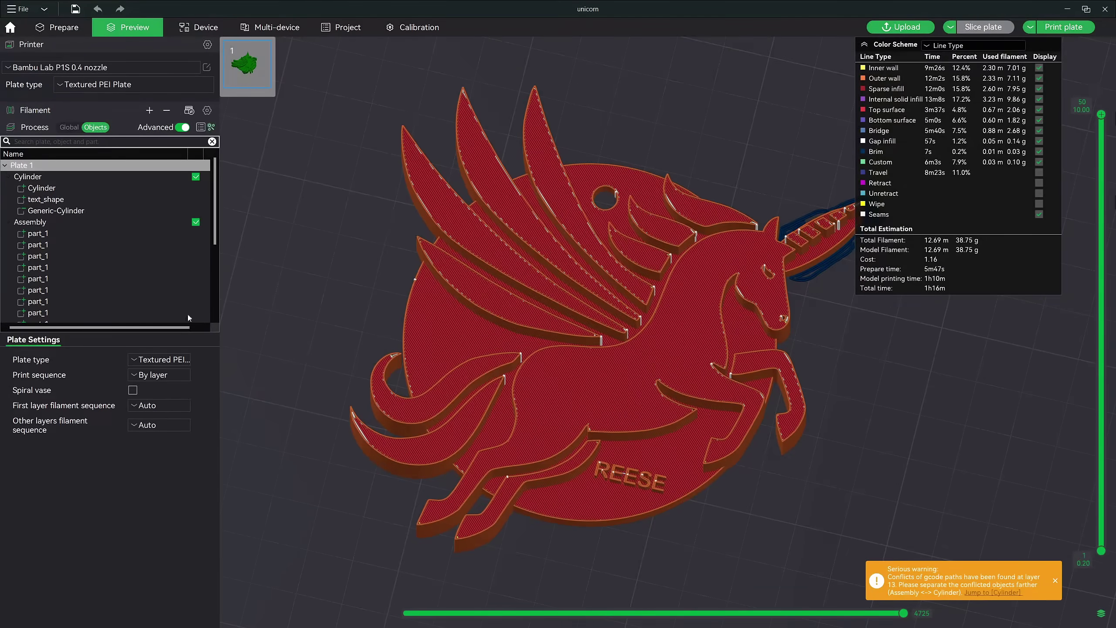
left_click(69, 127)
left_click(159, 516)
left_click(159, 539)
scroll(93, 535, "down", 1)
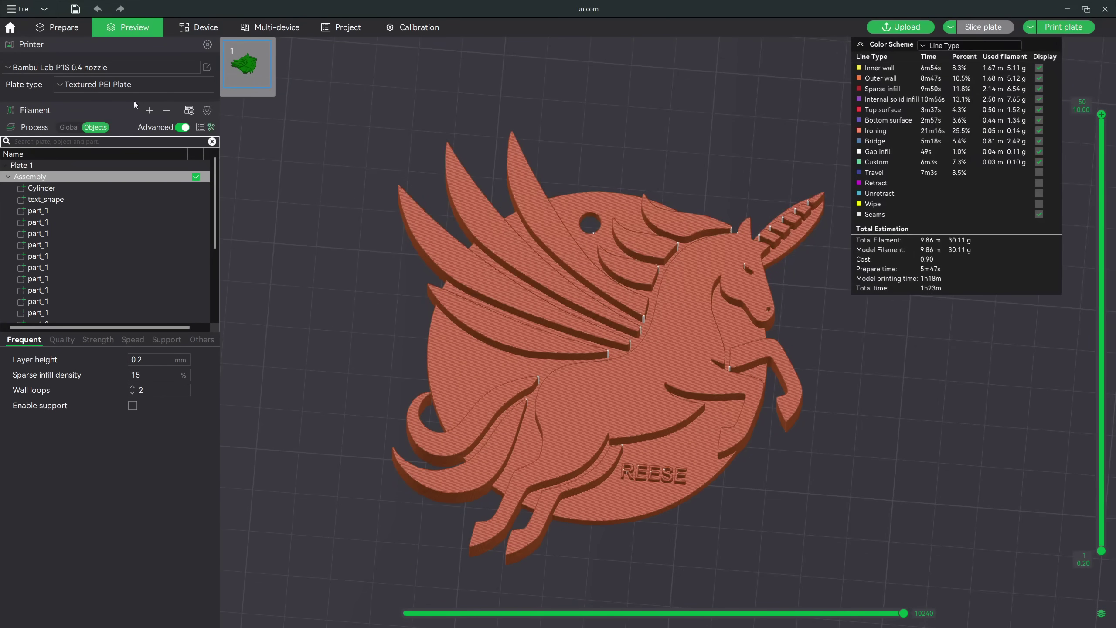
Return to the model view and undo merging the objects into one assembly
key("ctrl+1")
left_click(361, 281)
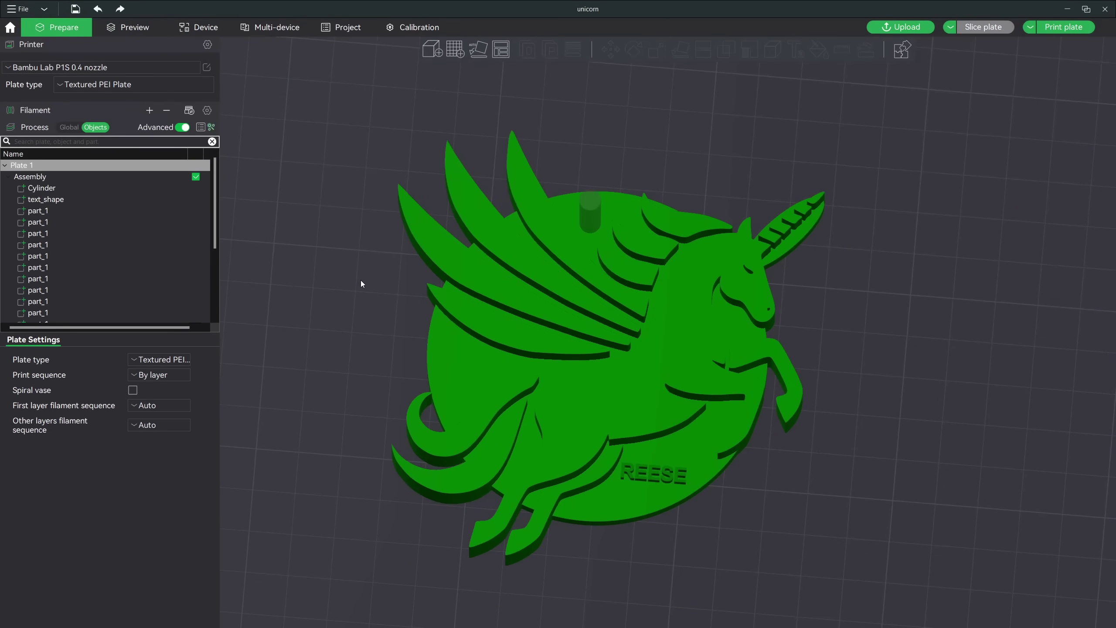
key("ctrl+a")
left_click(362, 281)
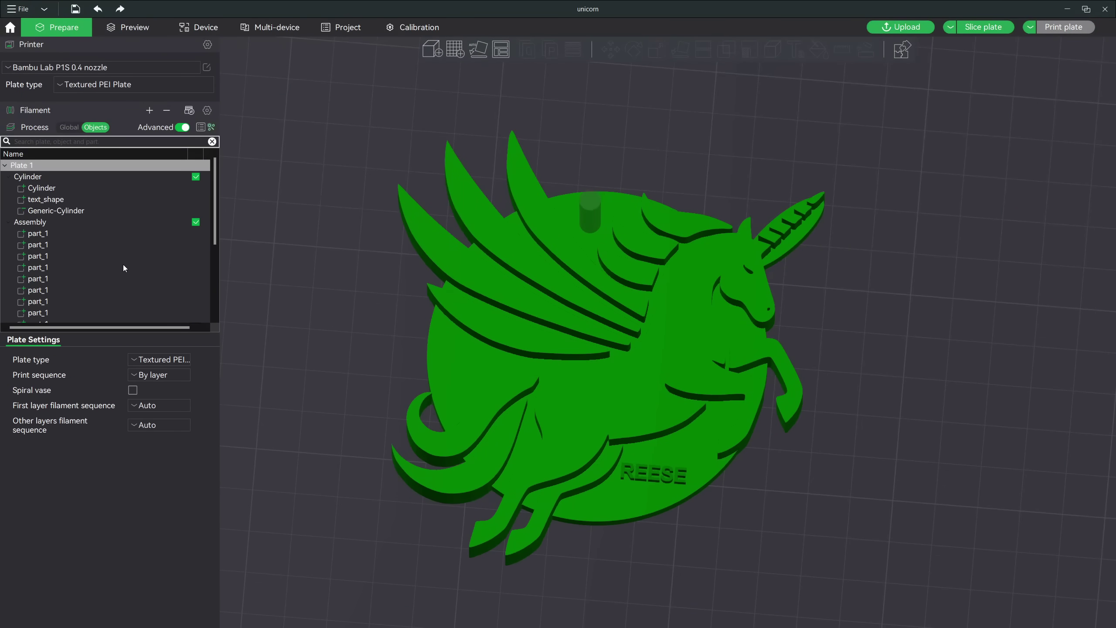
Select the unicorn and both backing cylinders and assemble them into one object
left_click_drag(578, 459, 873, 520)
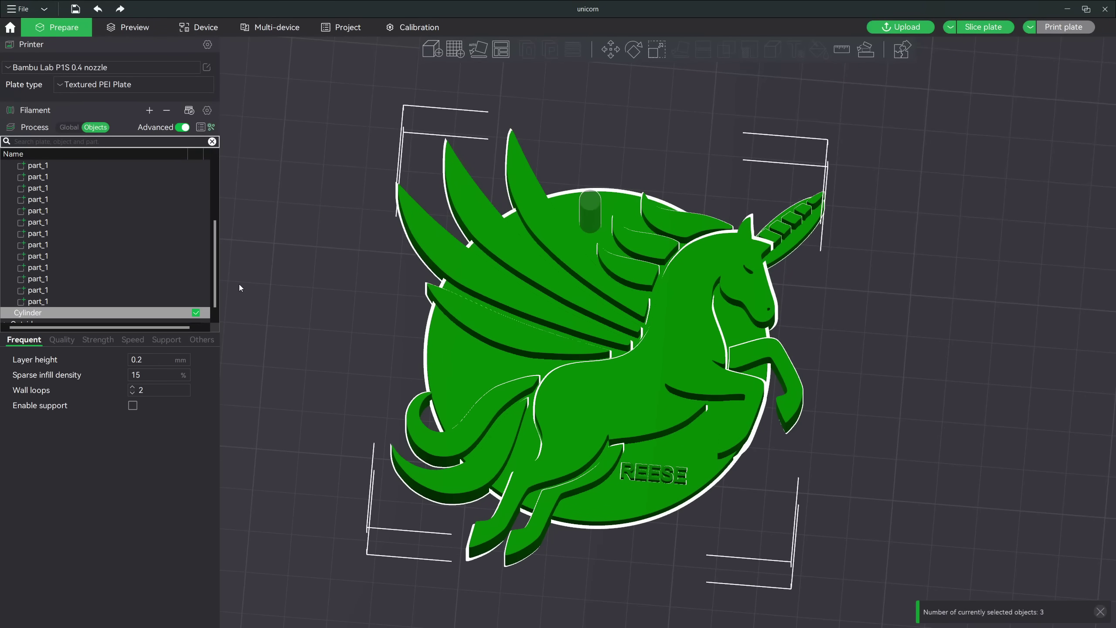
scroll(181, 261, "up", 5)
right_click(458, 261)
left_click(490, 277)
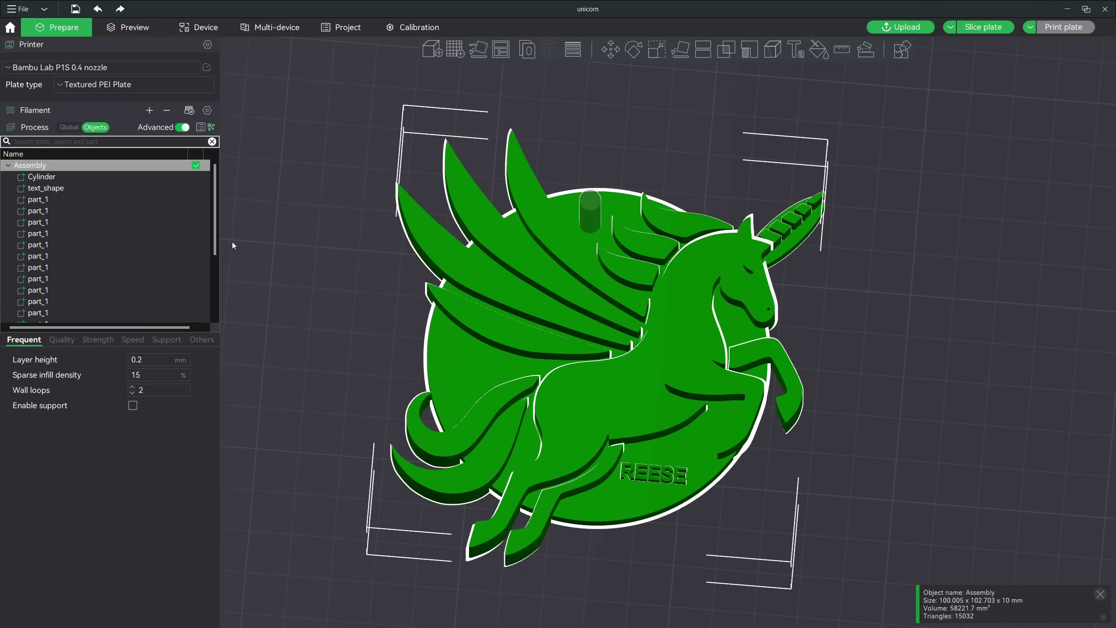
Slice the assembled plate and step through the preview up to the top layer
left_click(981, 27)
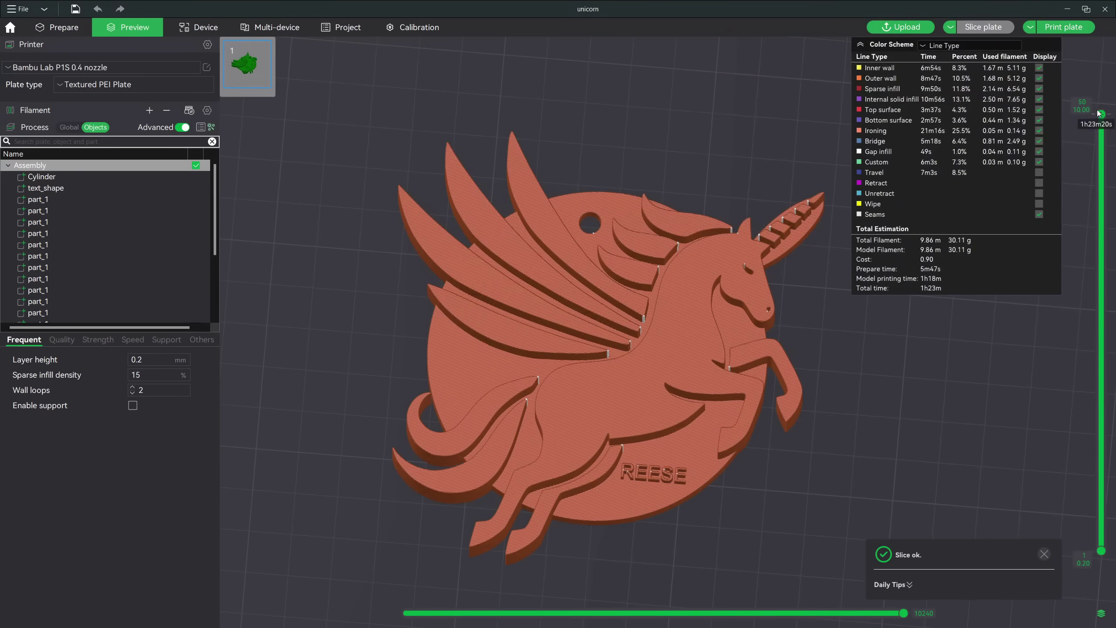
mouse_move(1101, 176)
left_mouse_down()
mouse_move(1101, 461)
mouse_move(1101, 158)
left_mouse_up()
key("Up")
key("Up")
key("Up")
key("Up")
key("Up")
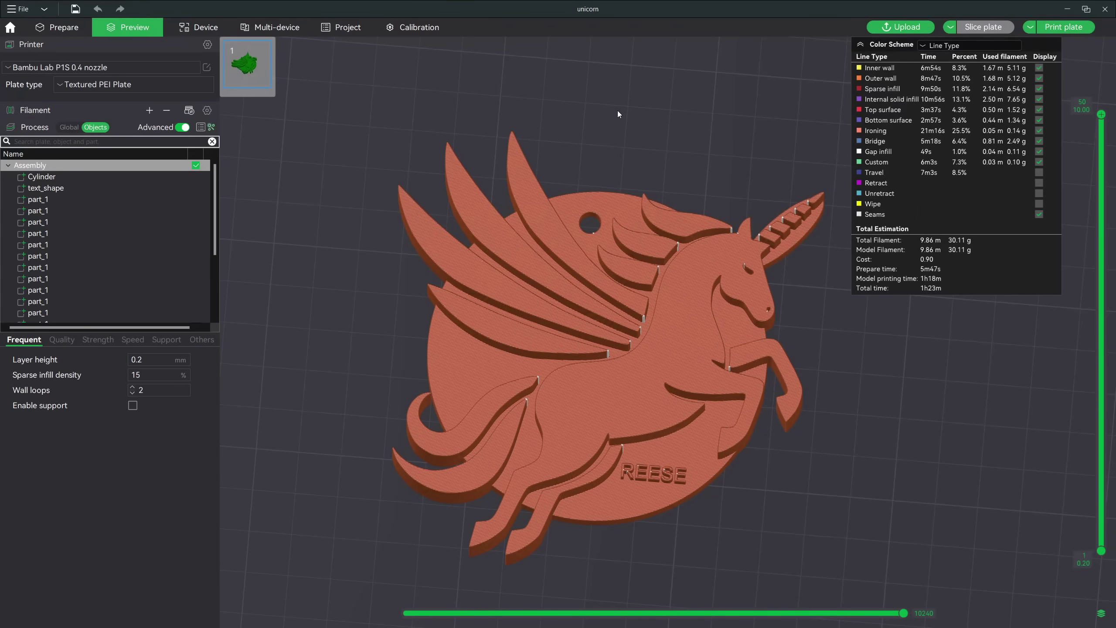